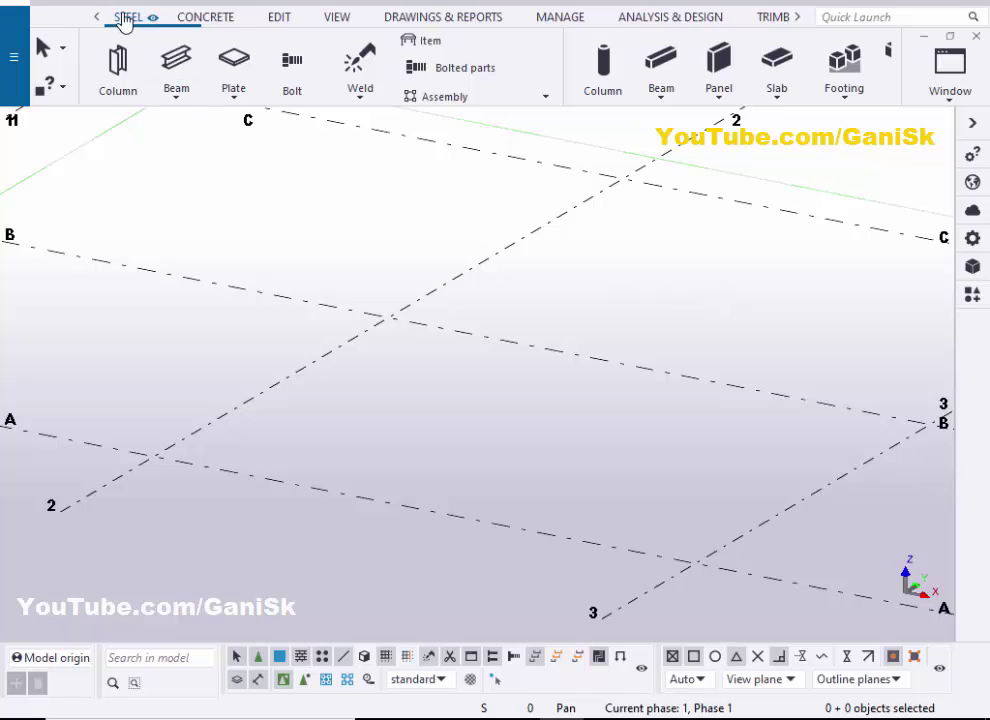
# Place the girder beam between the two midpoints on grid line 2
pyautogui.click(176, 62)
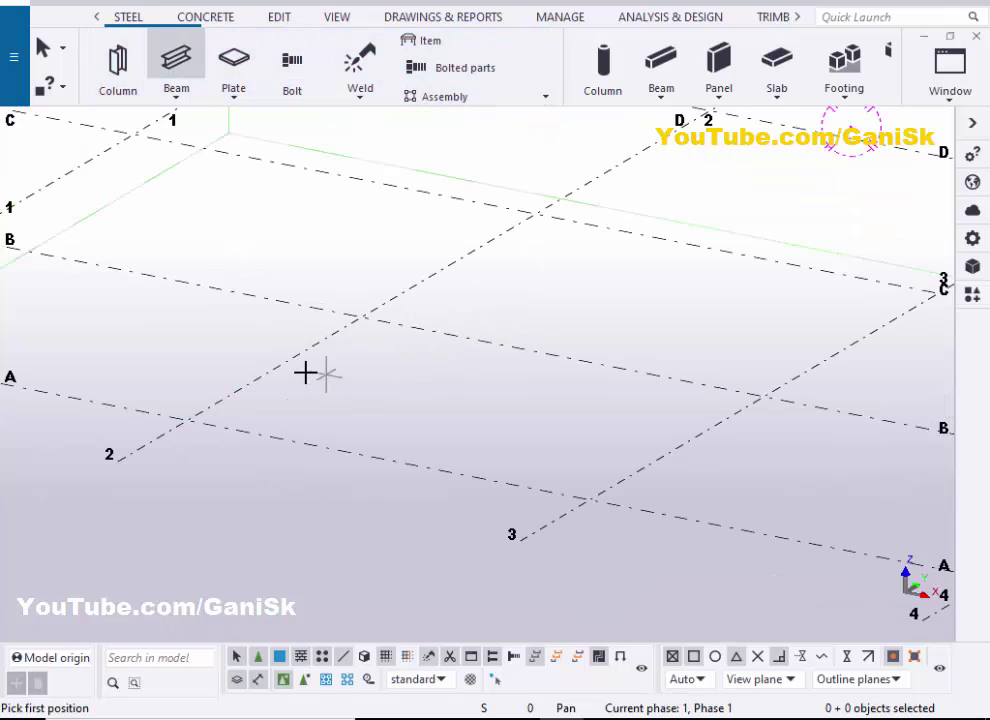
pyautogui.click(274, 369)
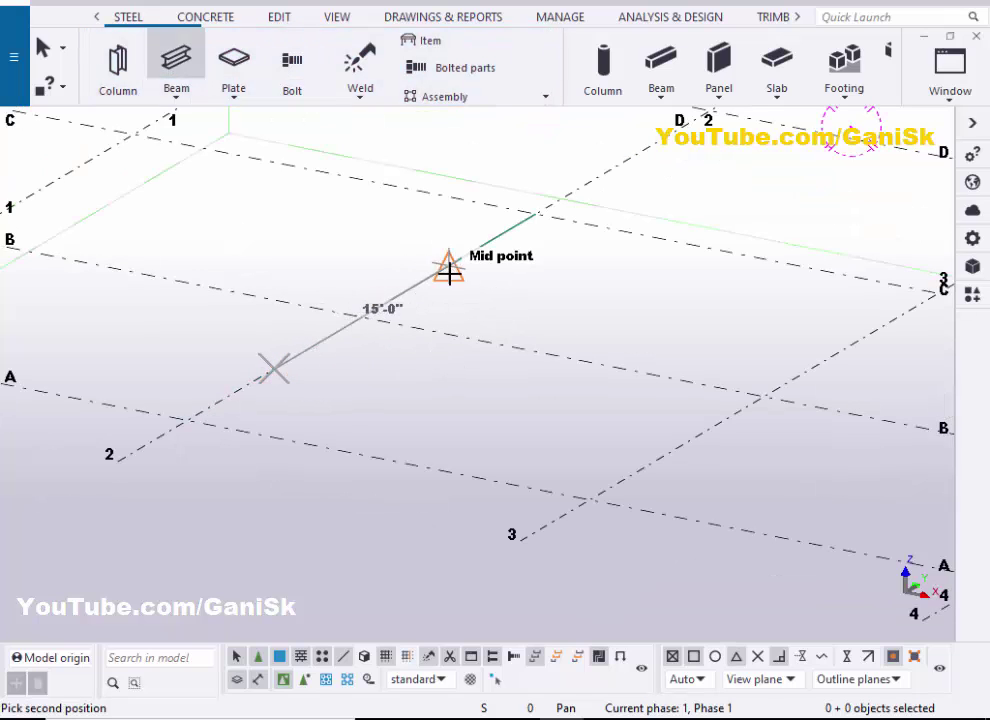
pyautogui.click(448, 262)
pyautogui.scroll(3, 268, 362)
pyautogui.scroll(-3, 380, 347)
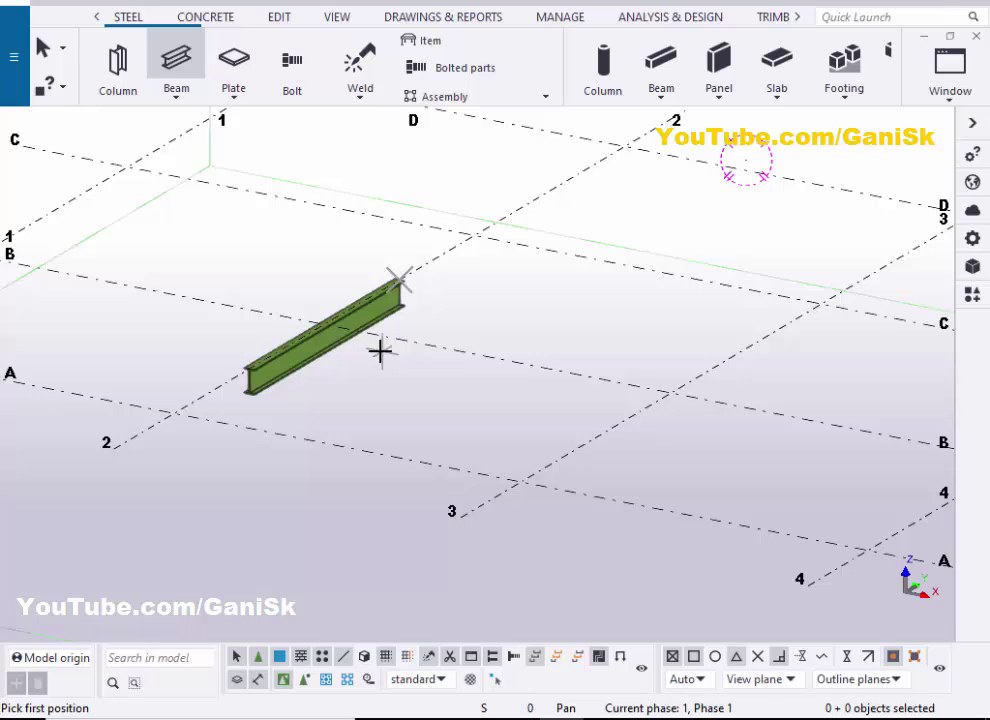
pyautogui.scroll(2, 354, 331)
# Add a second beam from the girder to the grid B midpoint, then interrupt the command
pyautogui.click(301, 311)
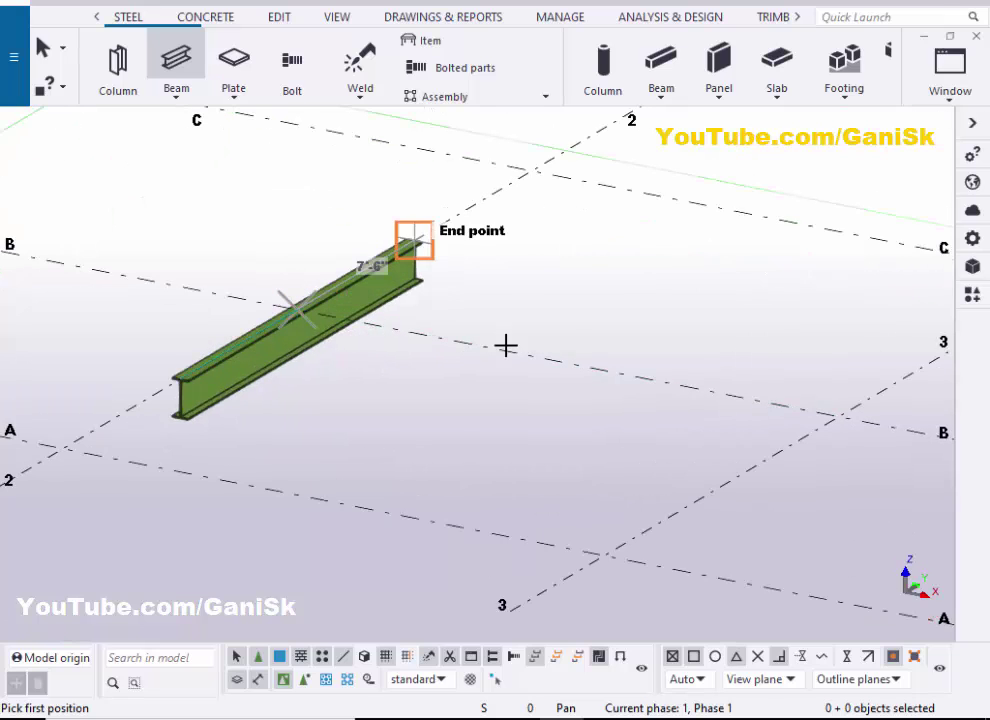
pyautogui.click(508, 387)
pyautogui.scroll(3, 327, 336)
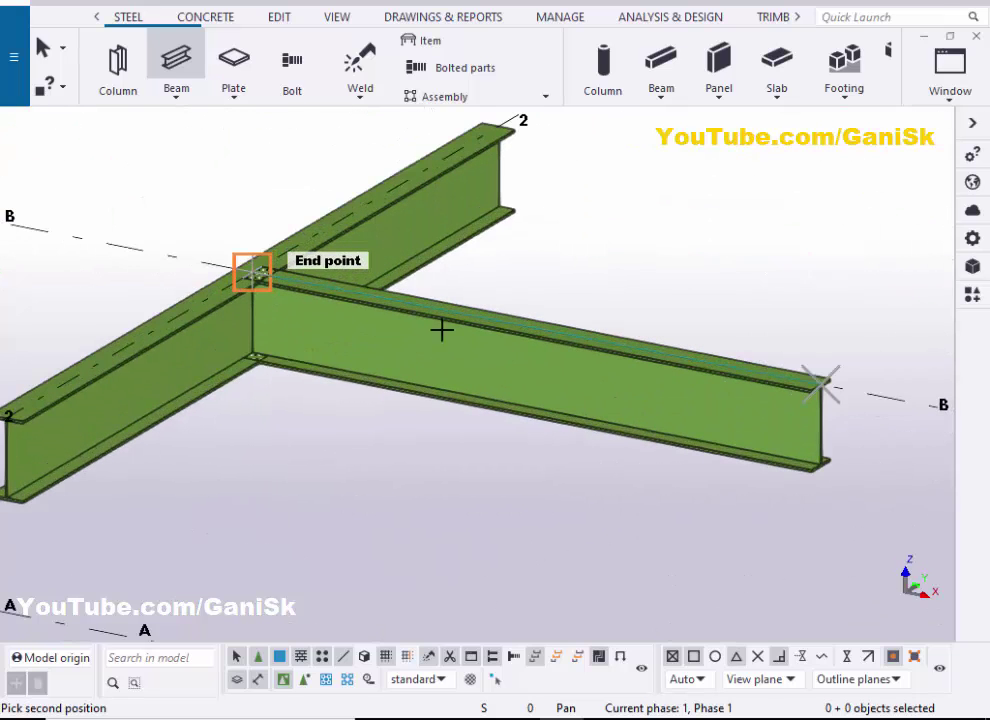
pyautogui.rightClick(597, 188)
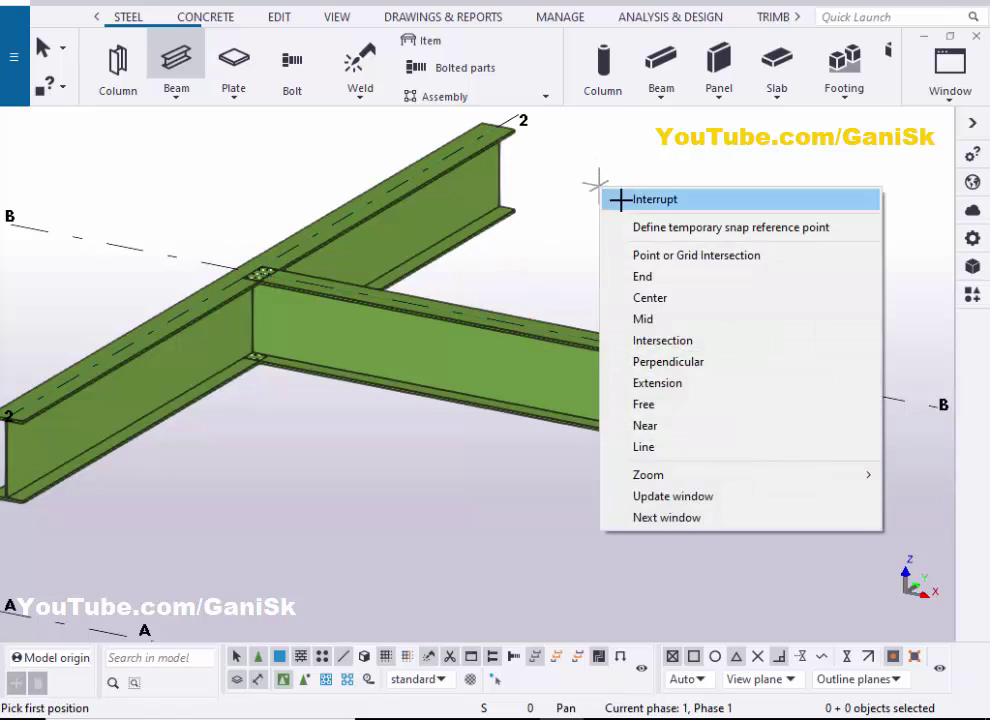
pyautogui.click(621, 199)
pyautogui.scroll(-2, 312, 395)
pyautogui.scroll(4, 312, 395)
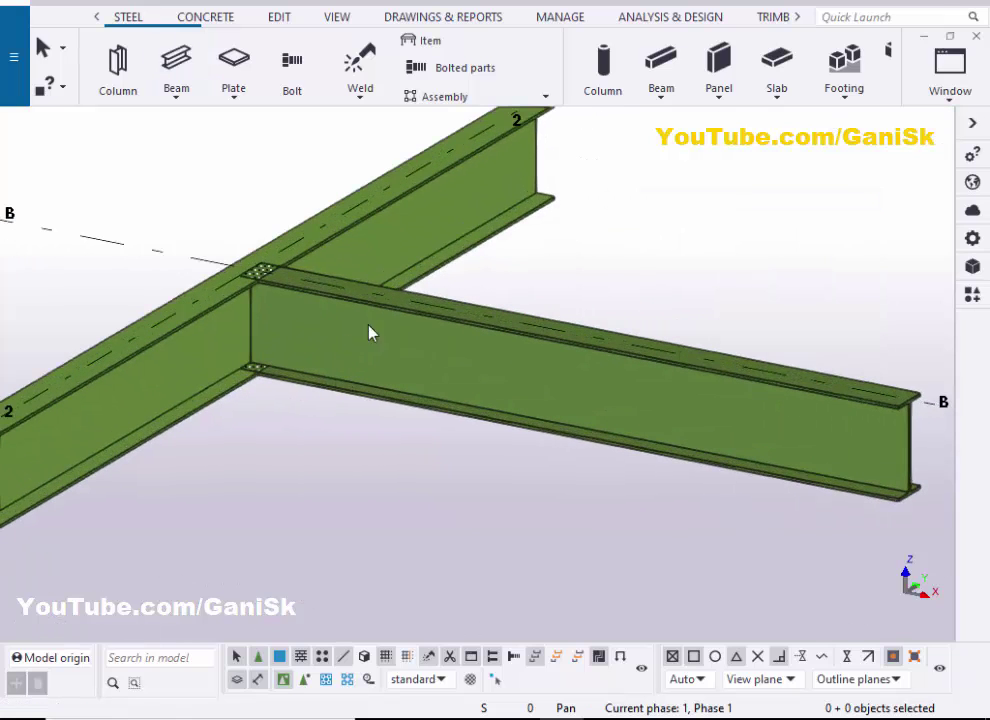
# Give the grid B beam the W12X40 profile from the W12 catalog family
pyautogui.click(408, 375)
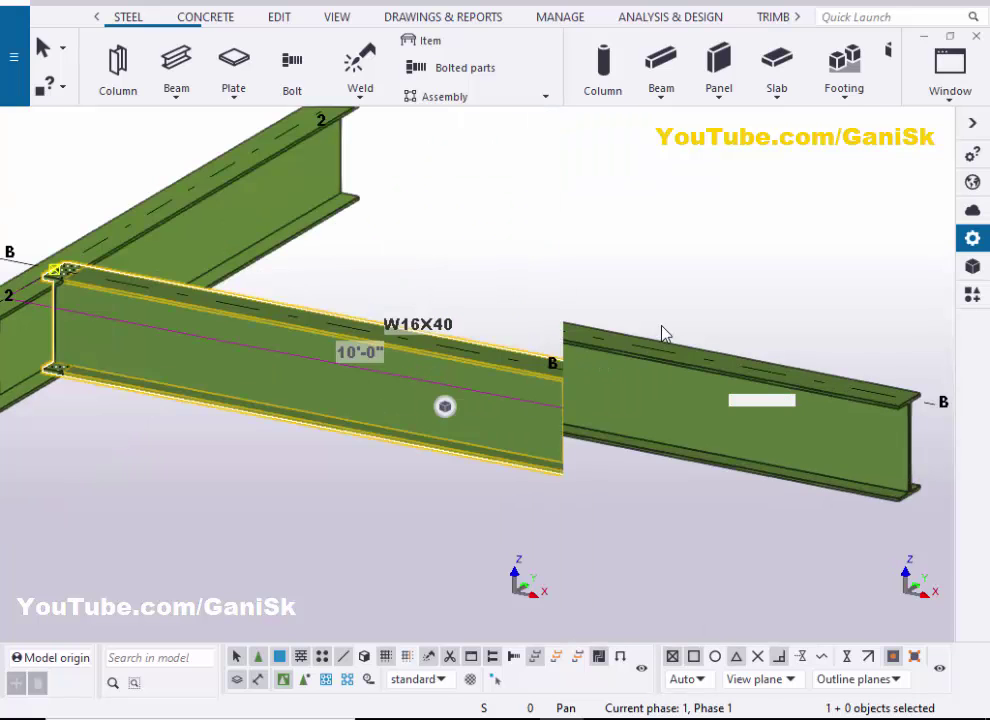
pyautogui.click(916, 253)
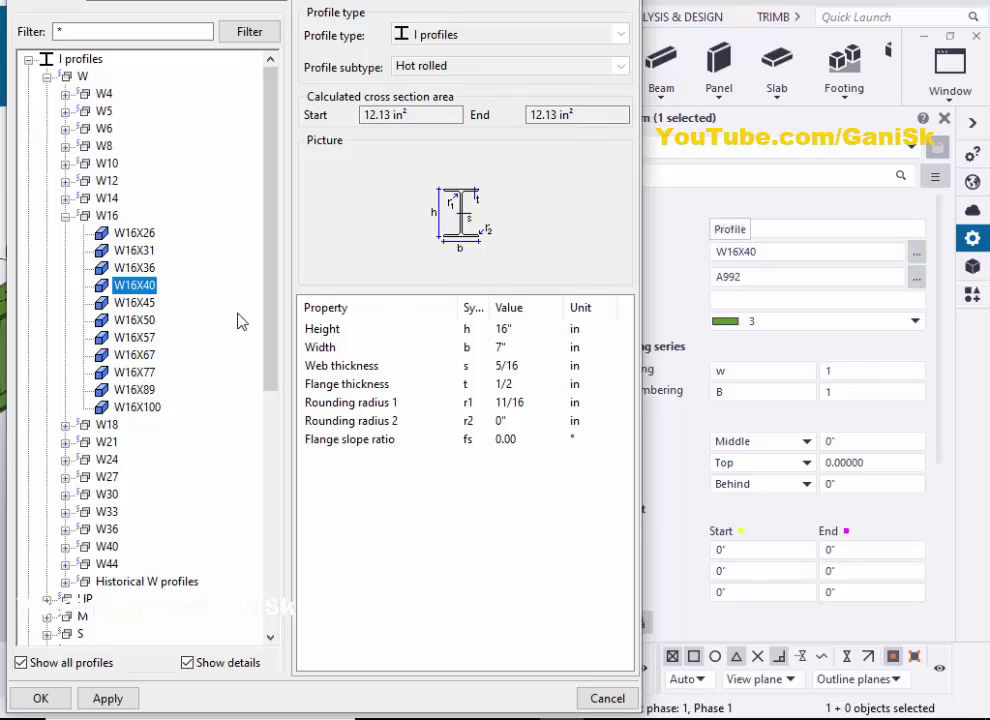
pyautogui.click(65, 181)
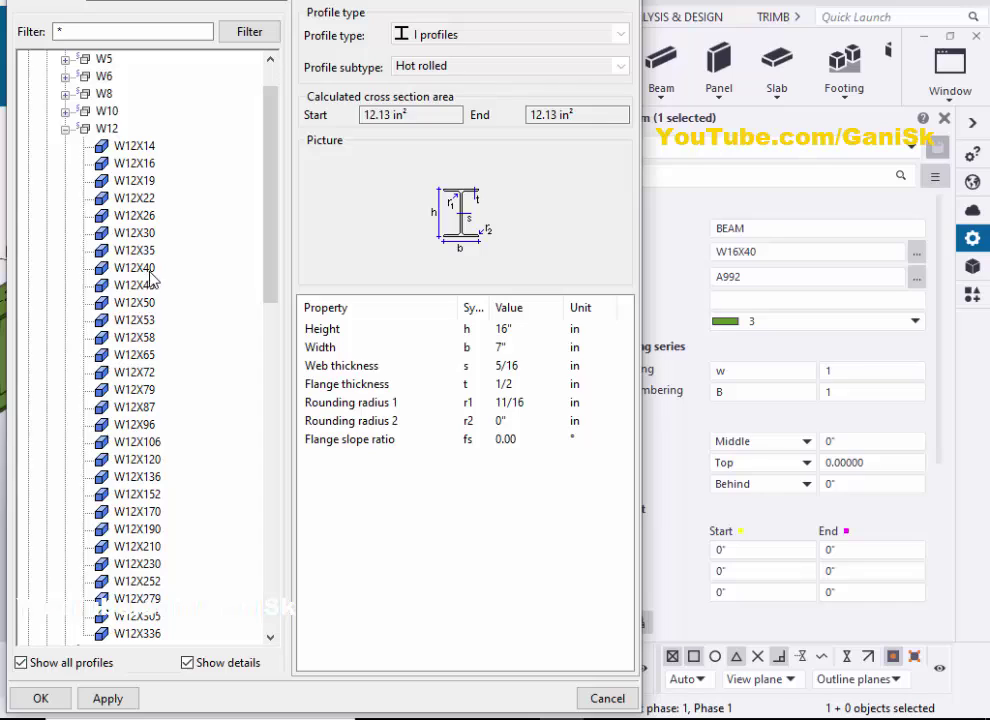
pyautogui.click(136, 268)
pyautogui.click(104, 698)
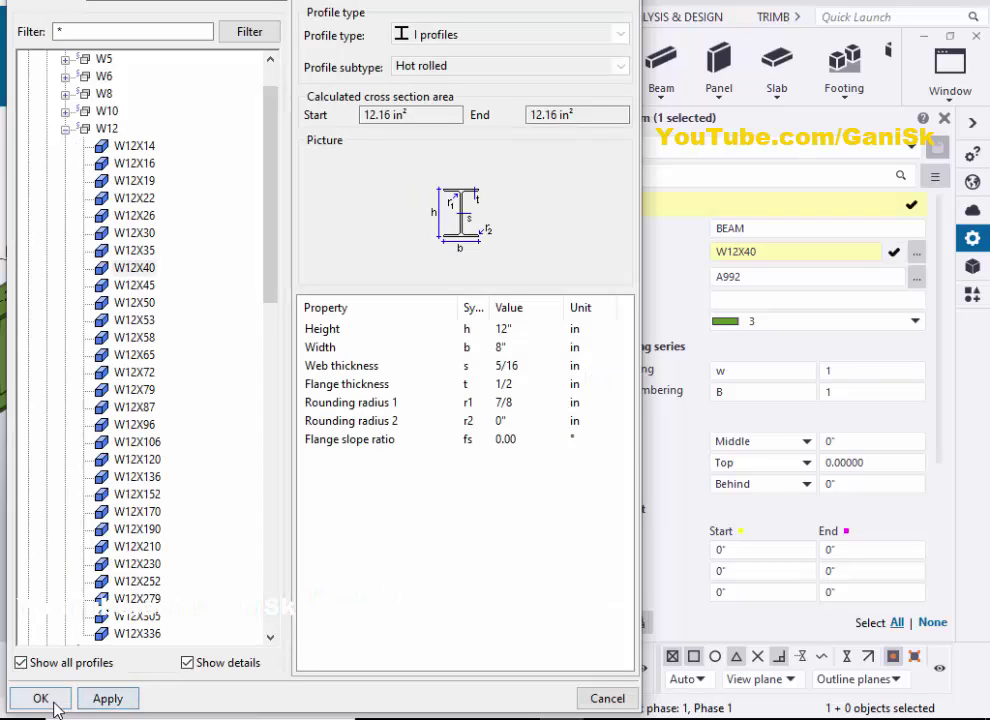
pyautogui.click(40, 698)
# Set the beam to class 2 (red), modify it, and redraw the view
pyautogui.click(740, 321)
pyautogui.click(751, 321)
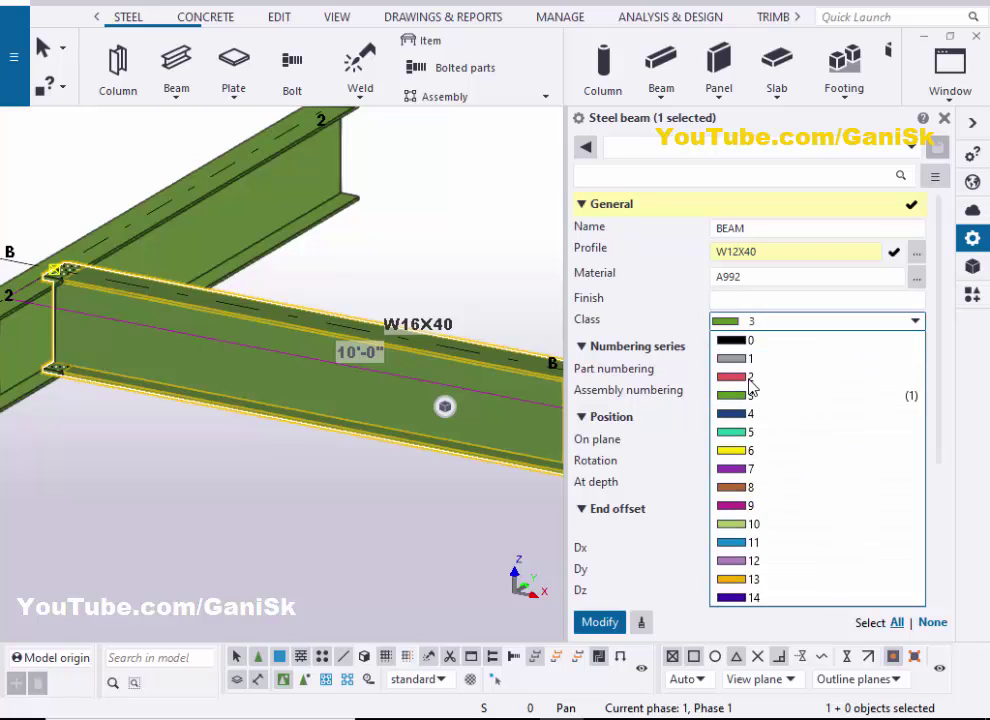
pyautogui.click(750, 379)
pyautogui.click(598, 621)
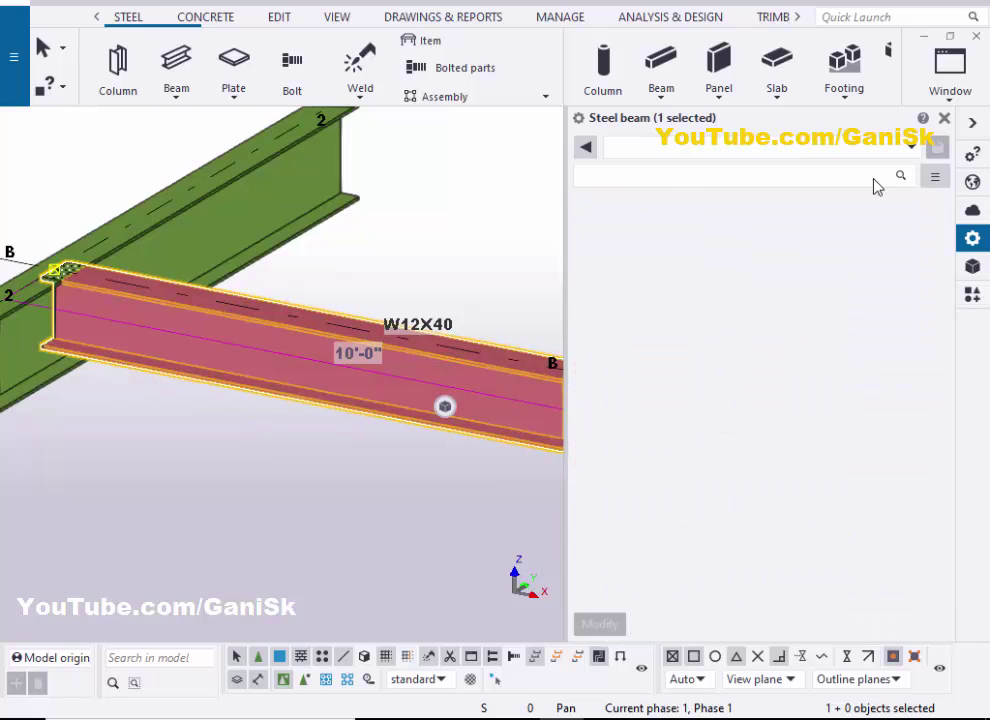
pyautogui.click(944, 118)
pyautogui.rightClick(634, 172)
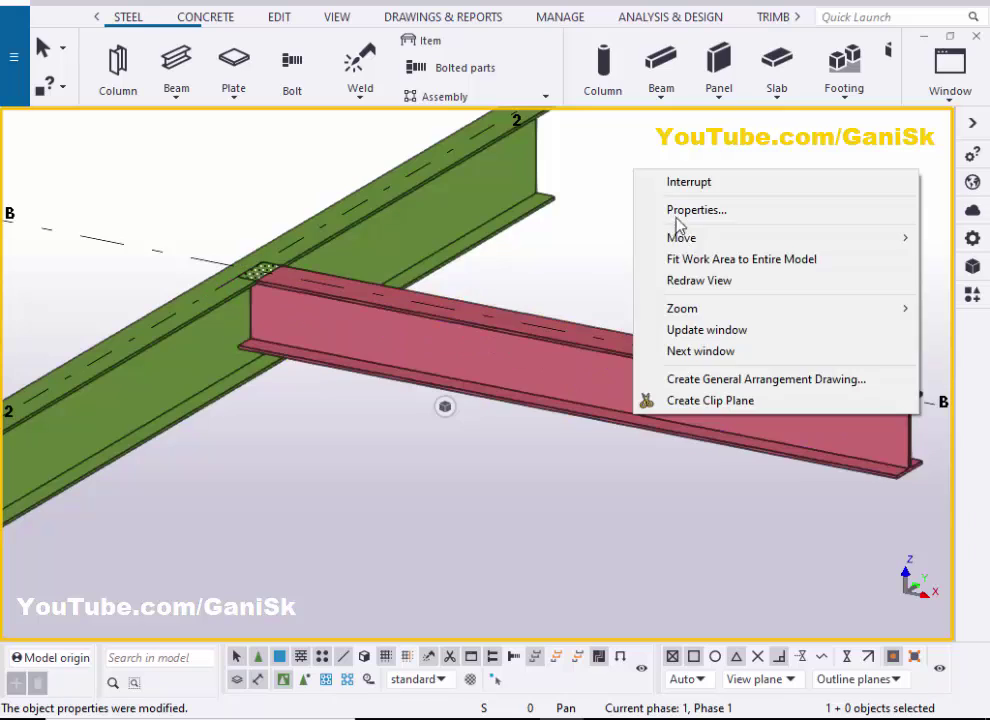
pyautogui.click(699, 280)
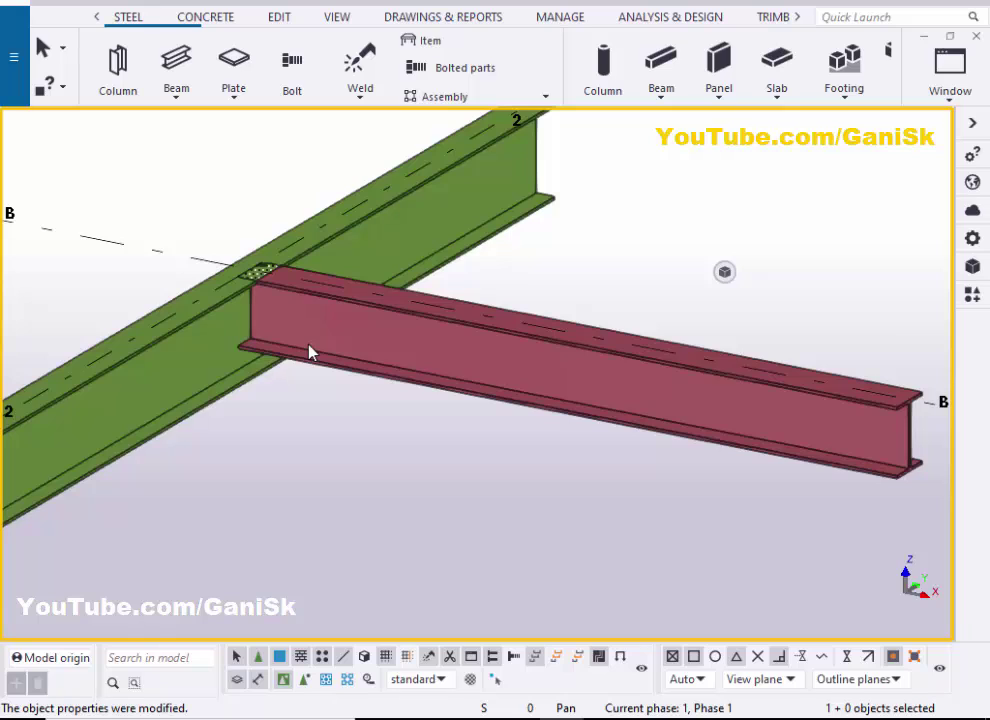
# Search 194 and apply Offshore (194) to the green girder, then the red beam
pyautogui.click(970, 295)
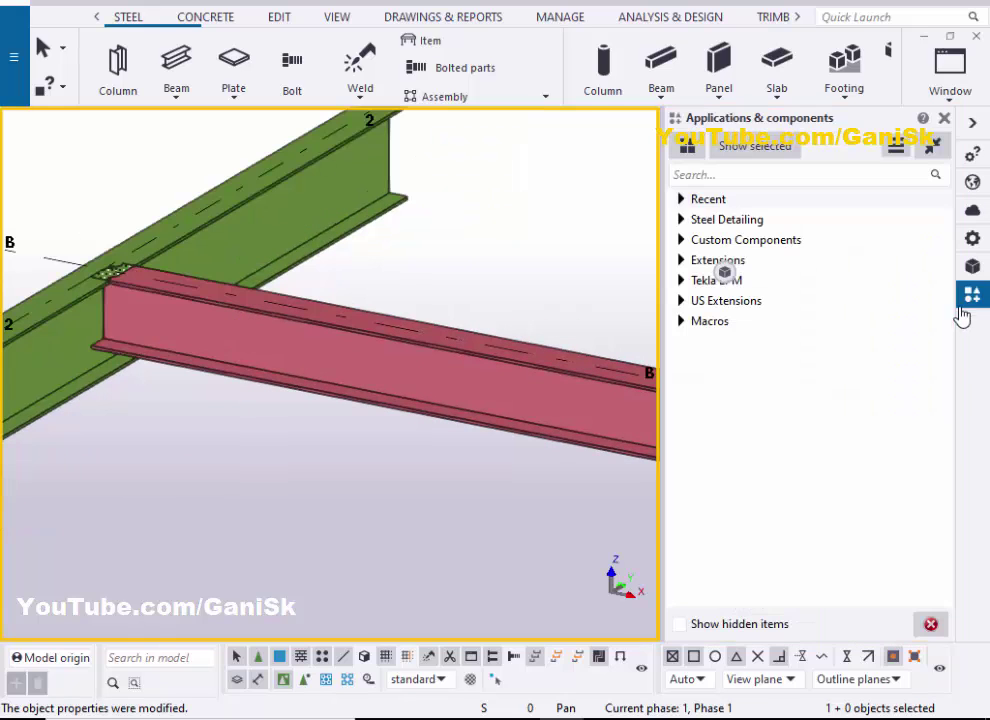
pyautogui.click(709, 176)
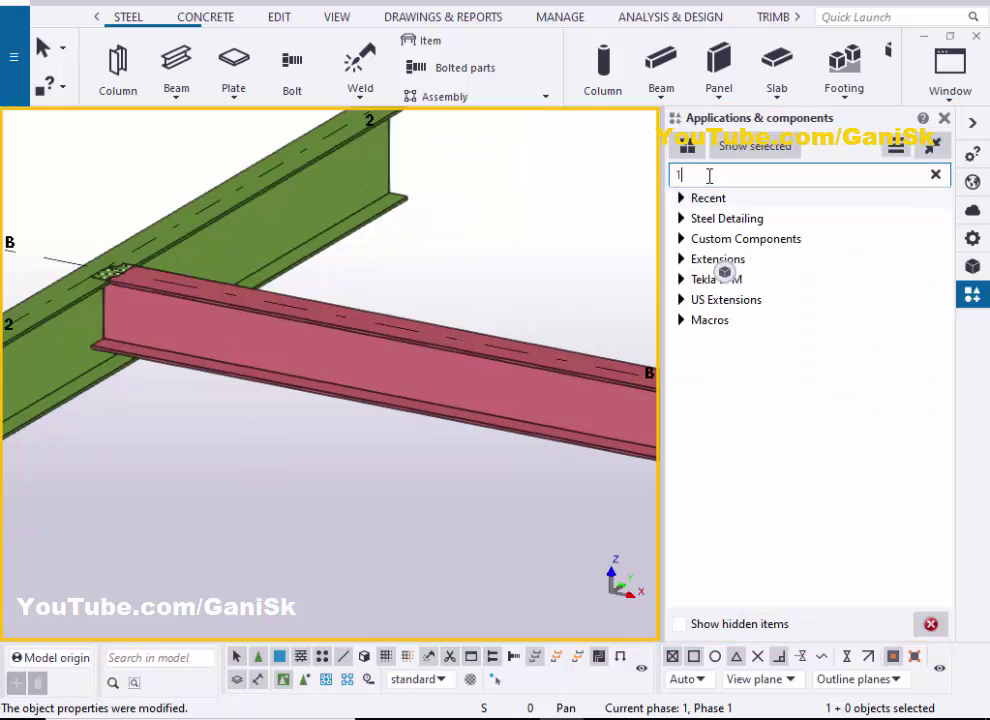
pyautogui.write('194')
pyautogui.click(753, 299)
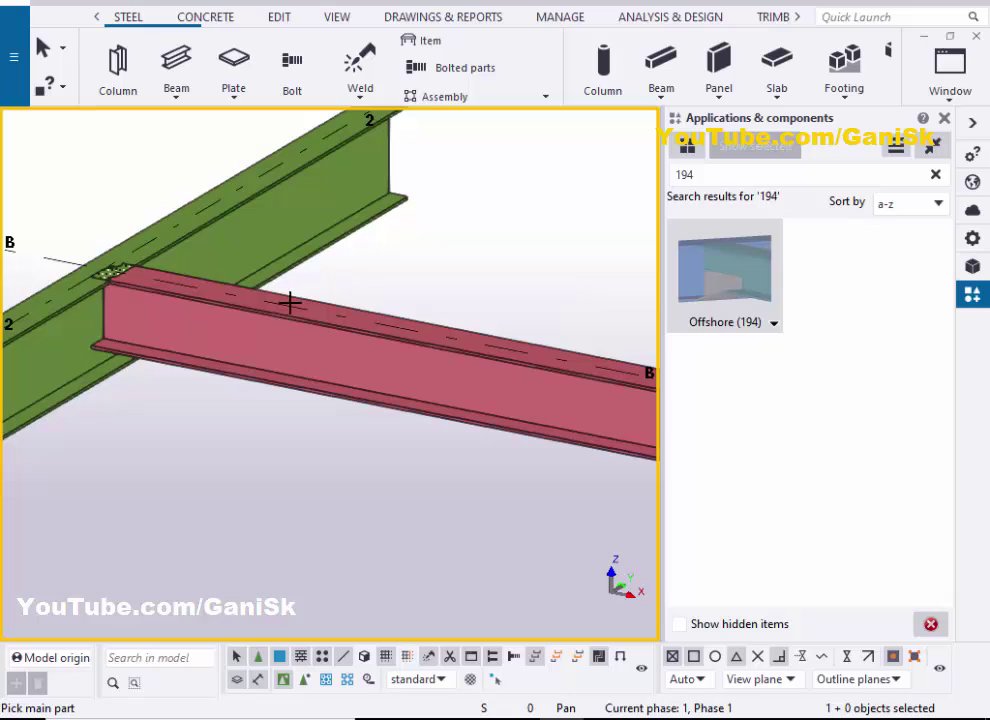
pyautogui.scroll(-4, 290, 302)
pyautogui.scroll(4, 181, 380)
pyautogui.click(200, 354)
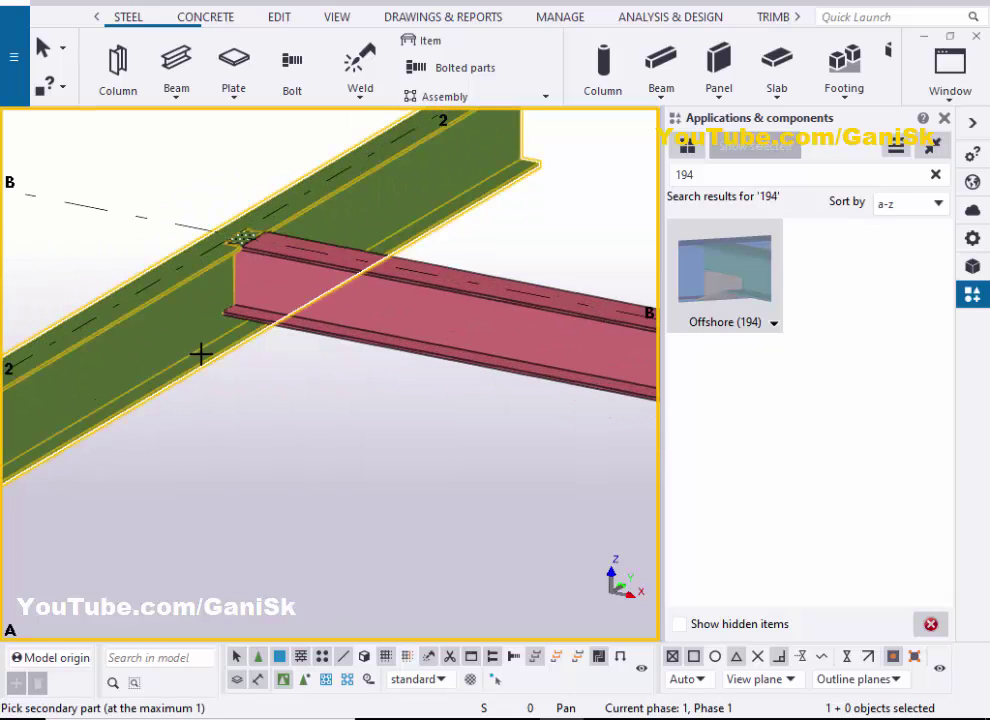
pyautogui.click(451, 358)
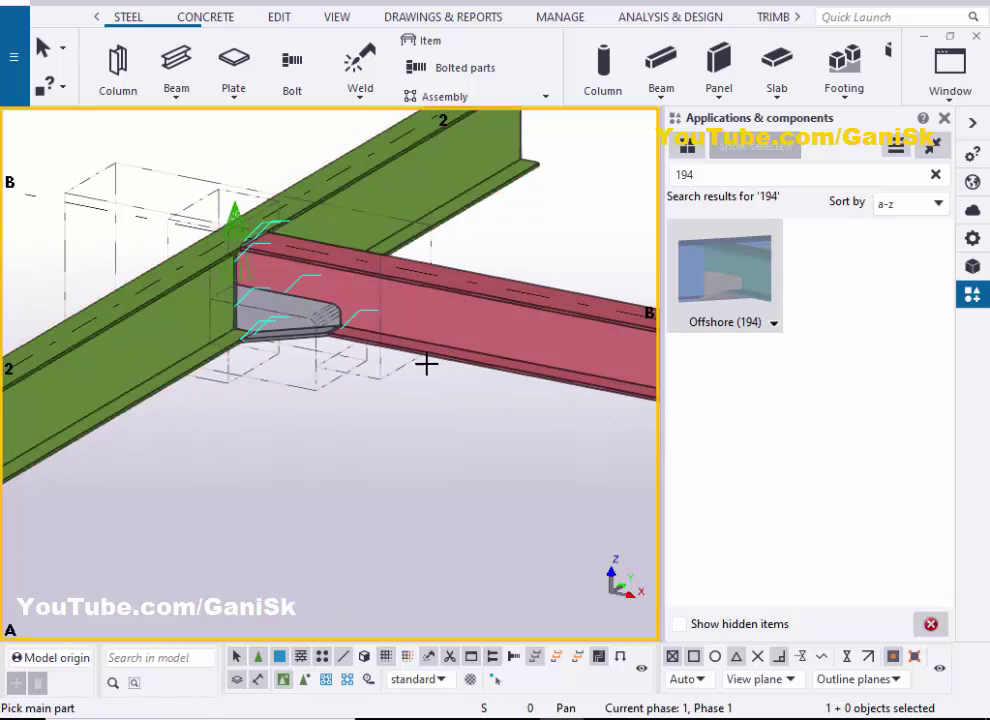
pyautogui.scroll(-2, 340, 365)
pyautogui.scroll(5, 250, 270)
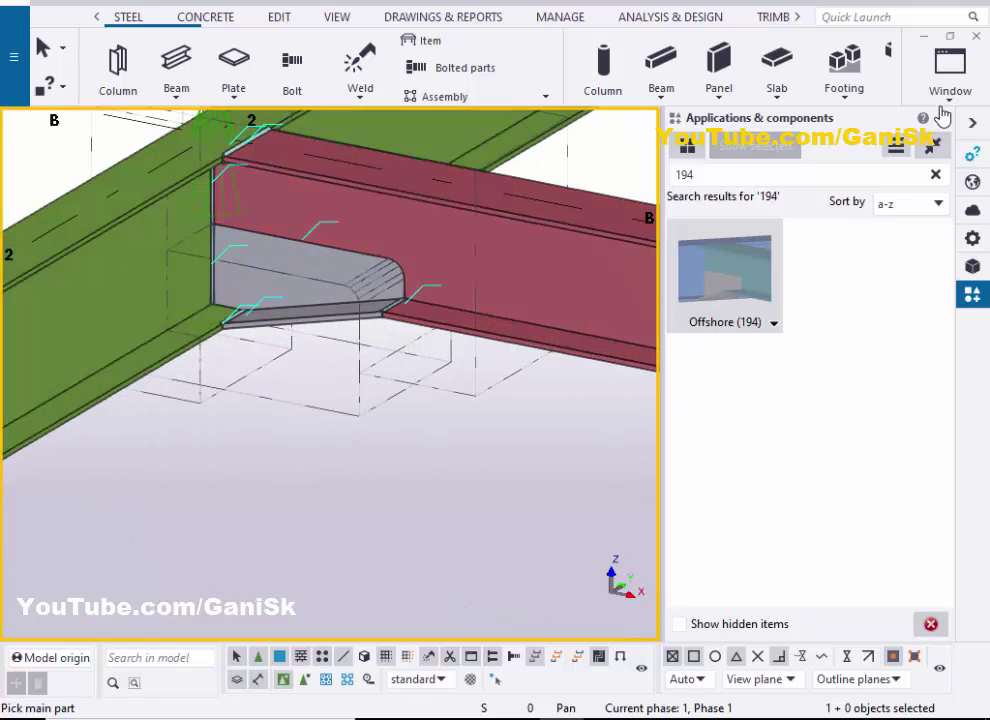
# End the connection command, fit the whole model, redraw, and orbit around the haunch
pyautogui.click(944, 119)
pyautogui.rightClick(715, 166)
pyautogui.click(851, 188)
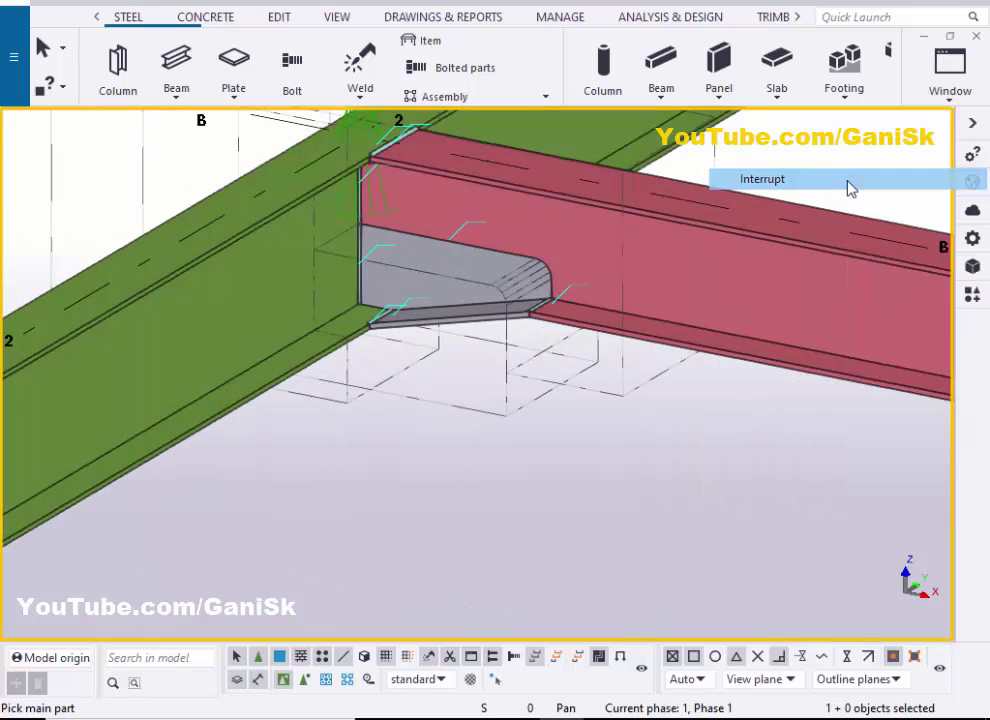
pyautogui.rightClick(808, 147)
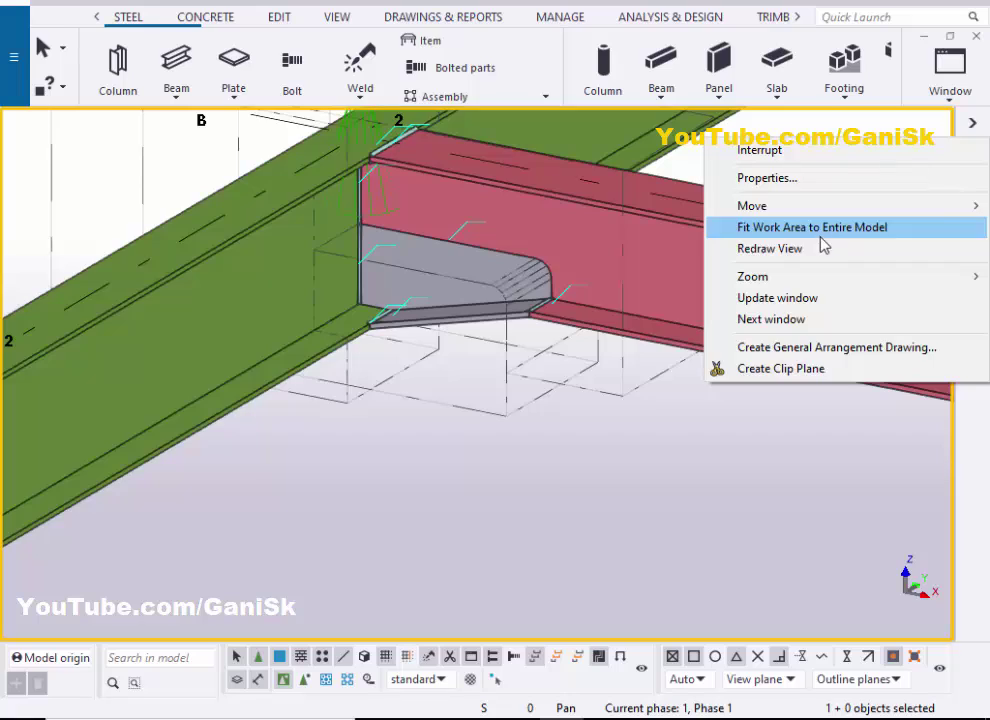
pyautogui.click(820, 245)
pyautogui.scroll(5, 338, 442)
pyautogui.rightClick(353, 430)
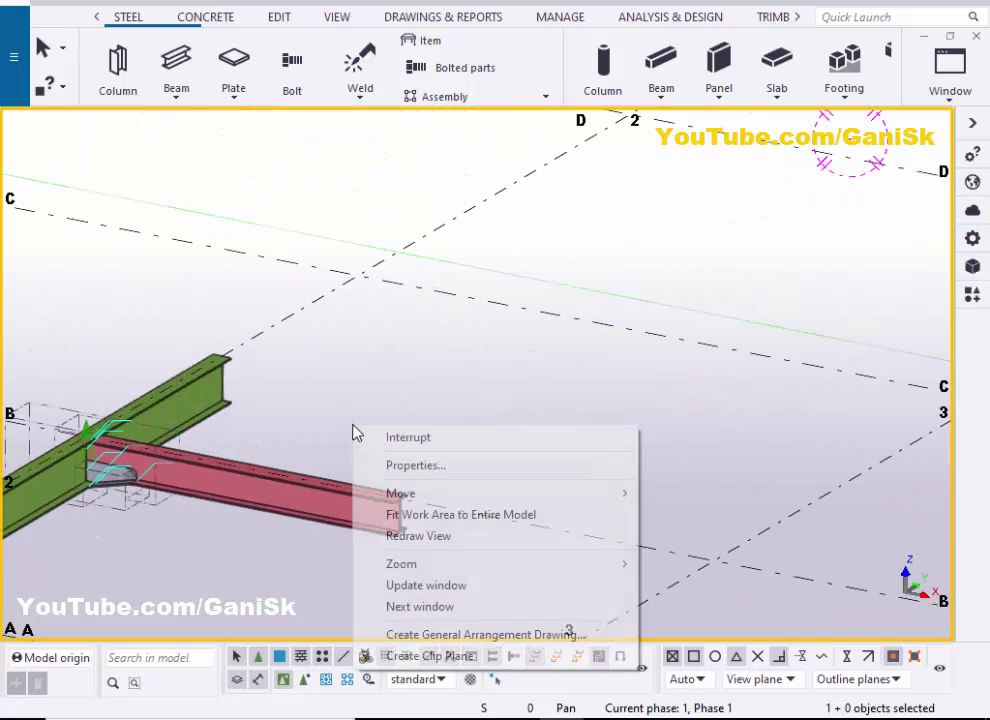
pyautogui.click(408, 537)
pyautogui.scroll(-5, 236, 508)
pyautogui.scroll(10, 435, 453)
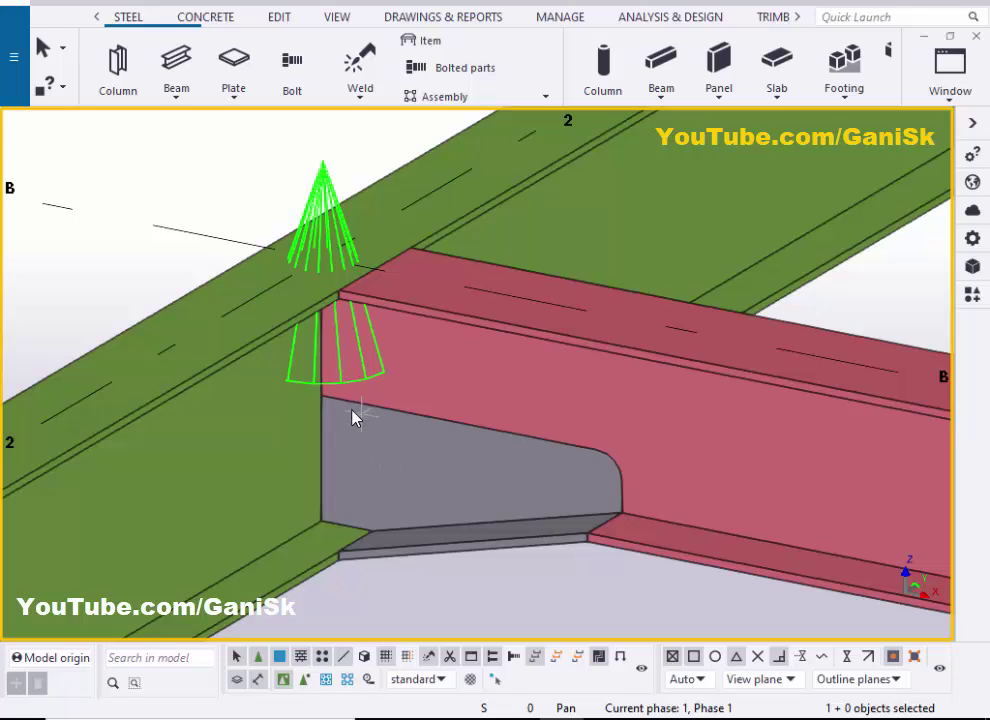
pyautogui.keyDown('ctrl'); pyautogui.moveTo(388, 403); pyautogui.dragTo(683, 398, button='middle'); pyautogui.keyUp('ctrl')
pyautogui.scroll(-5, 548, 272)
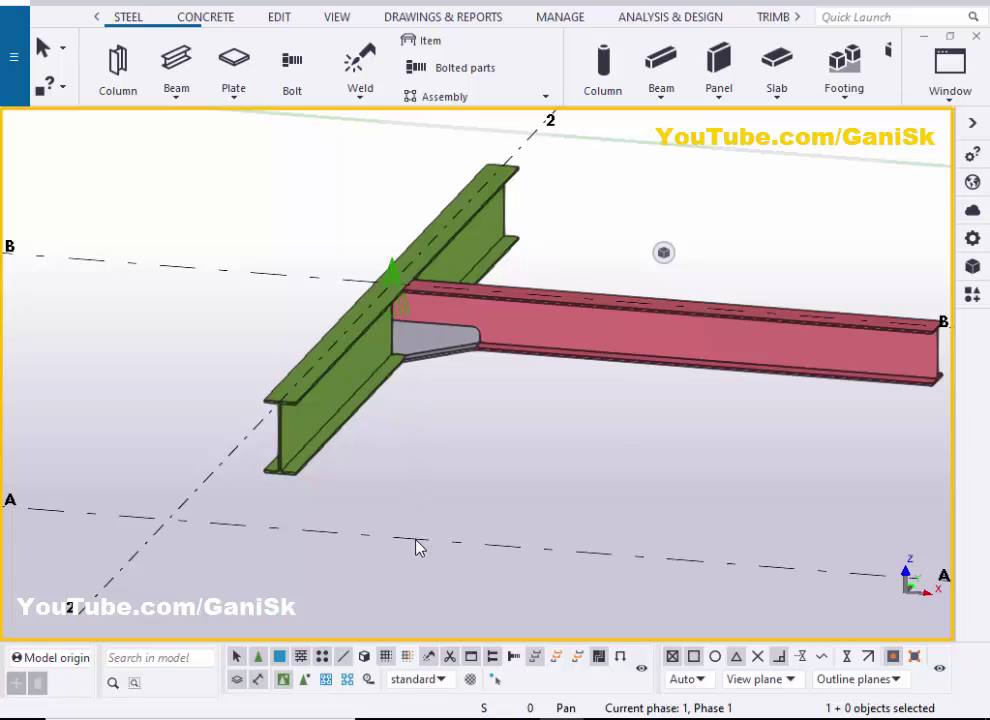
# Create views along all grid lines
pyautogui.rightClick(420, 546)
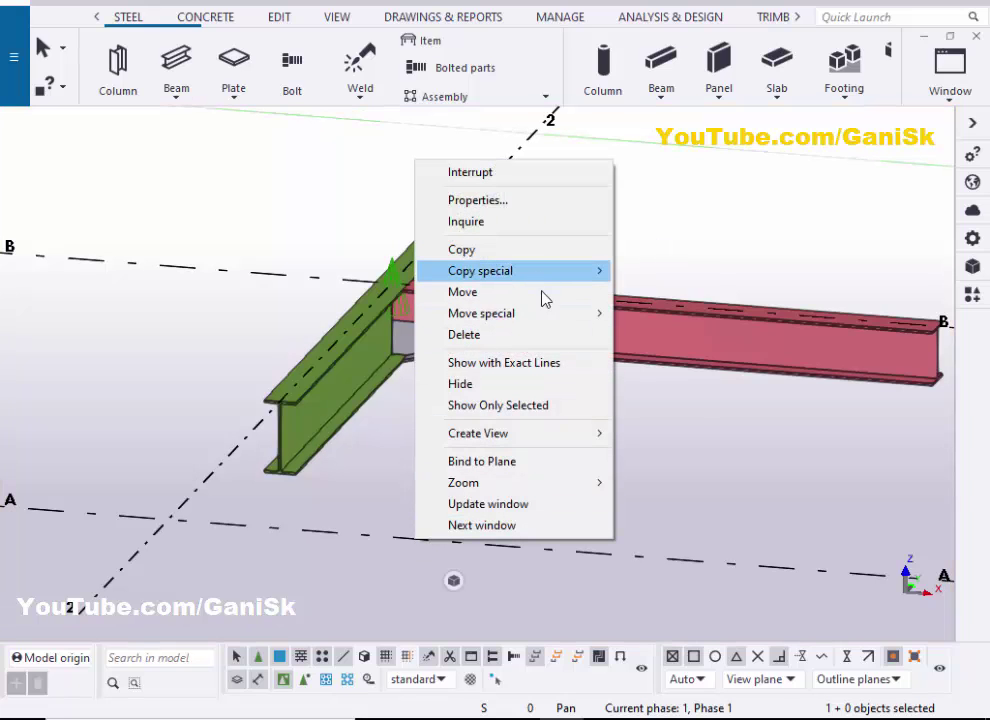
pyautogui.moveTo(505, 438)
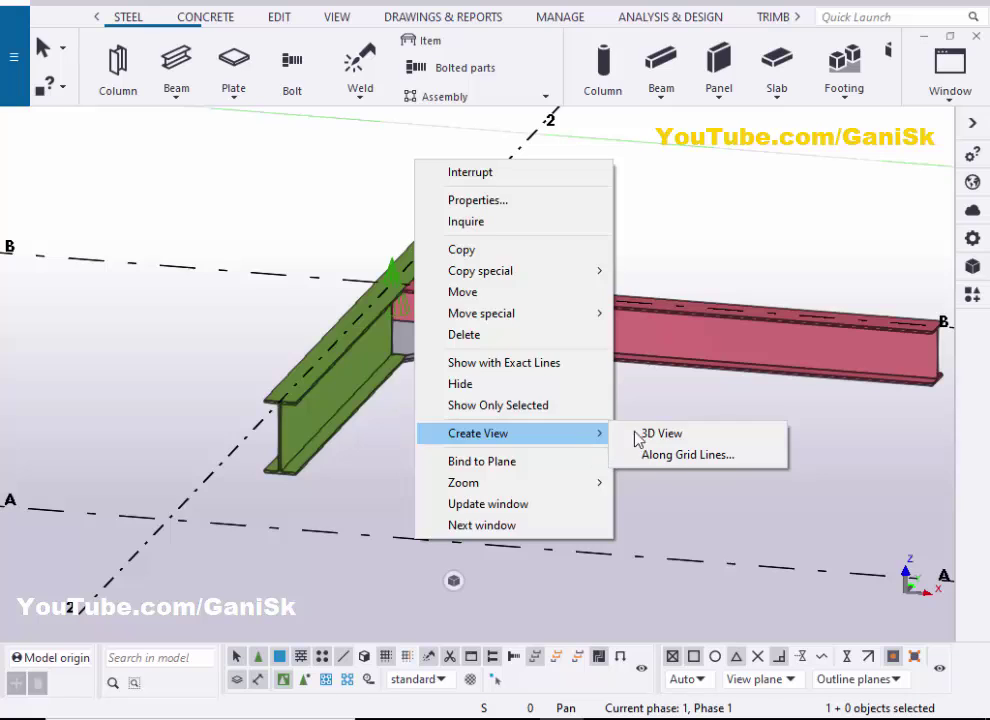
pyautogui.click(680, 456)
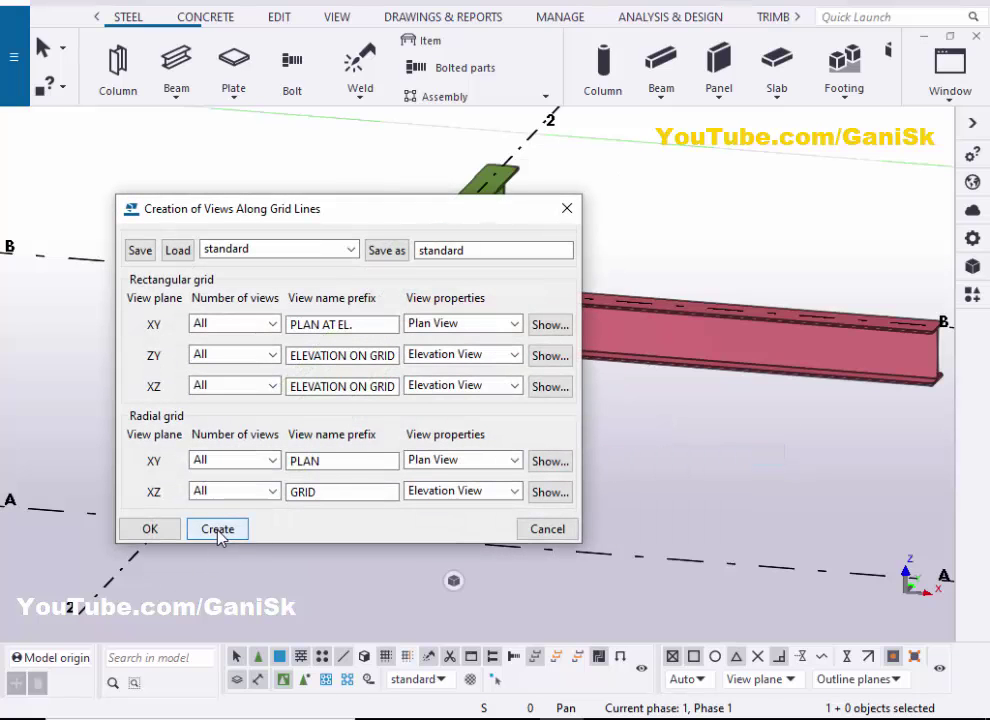
pyautogui.click(218, 529)
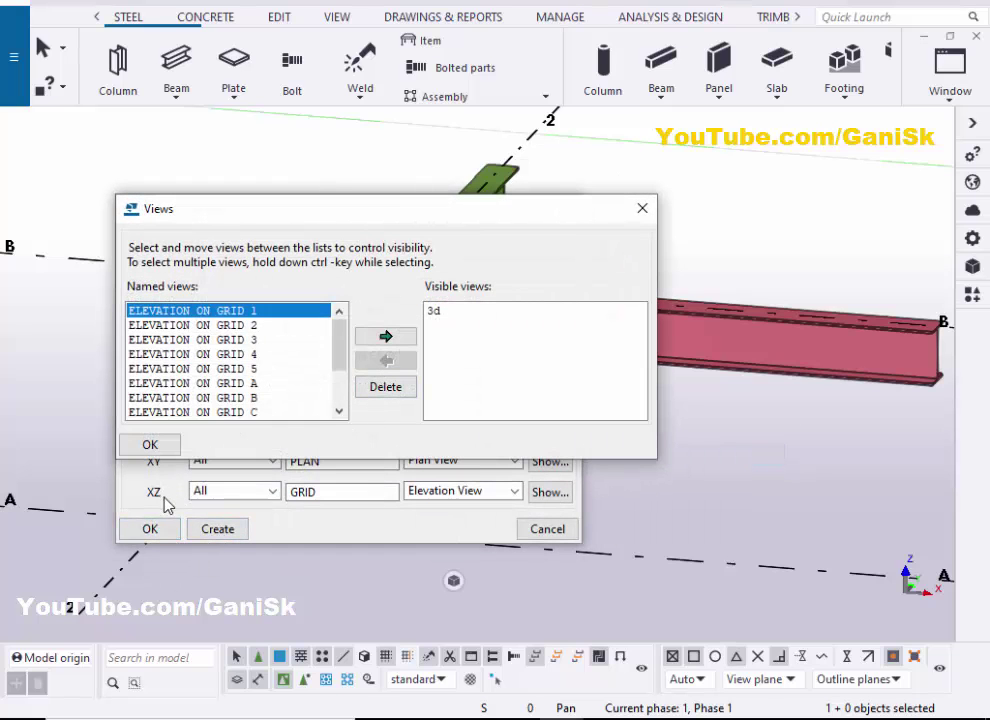
pyautogui.click(148, 444)
pyautogui.click(150, 529)
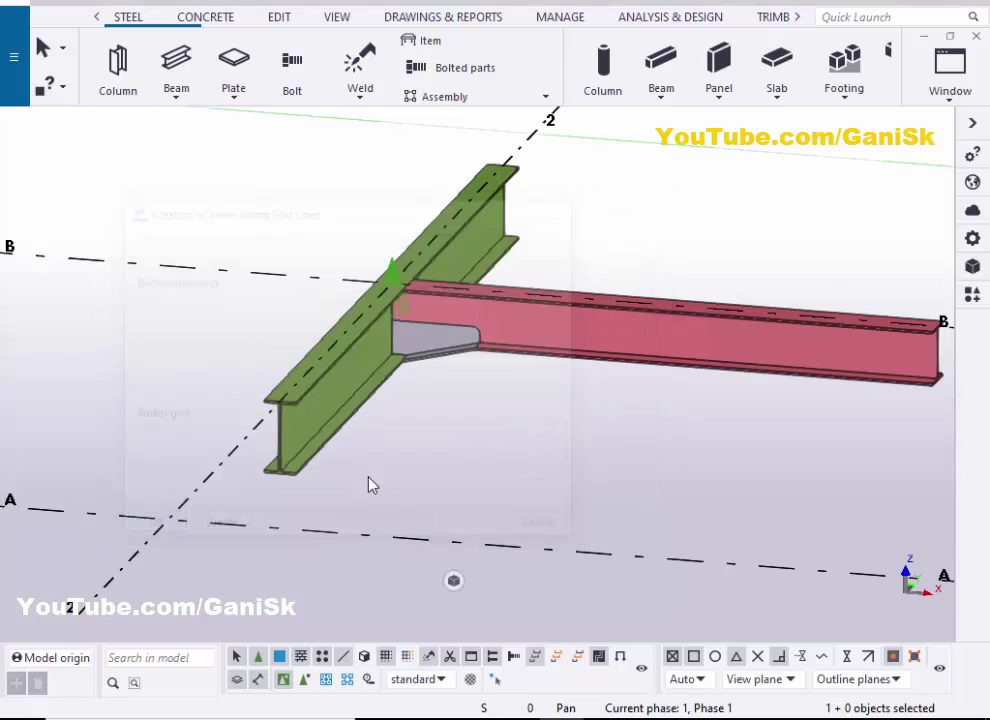
pyautogui.scroll(-8, 370, 485)
pyautogui.scroll(4, 333, 443)
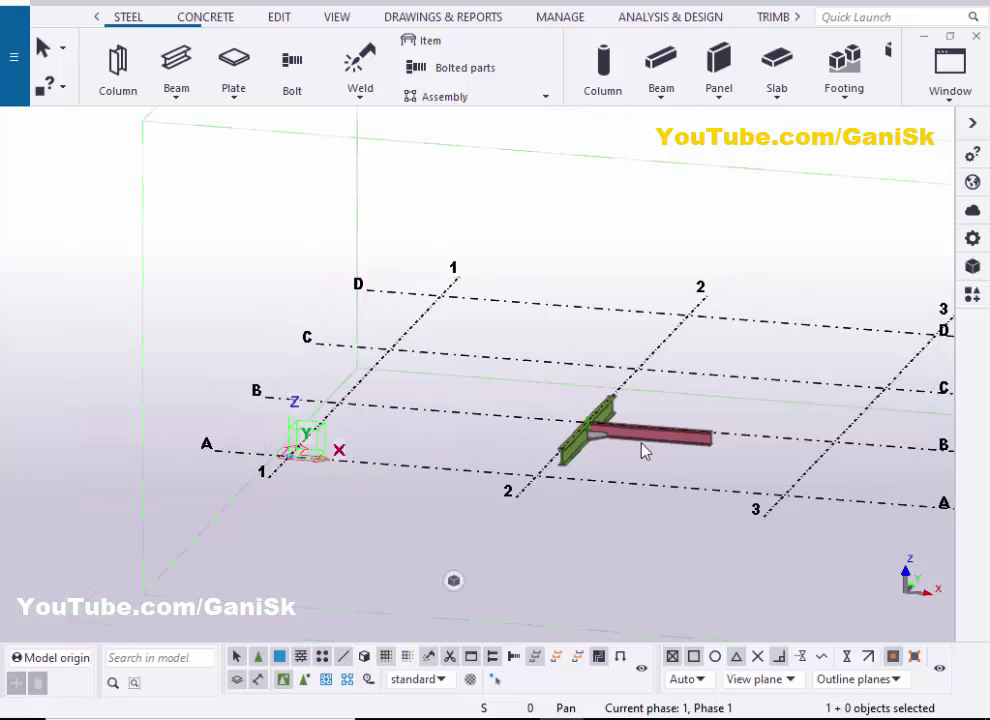
pyautogui.scroll(1, 644, 450)
# Open the ELEVATION ON GRID B view from the View list
pyautogui.click(943, 80)
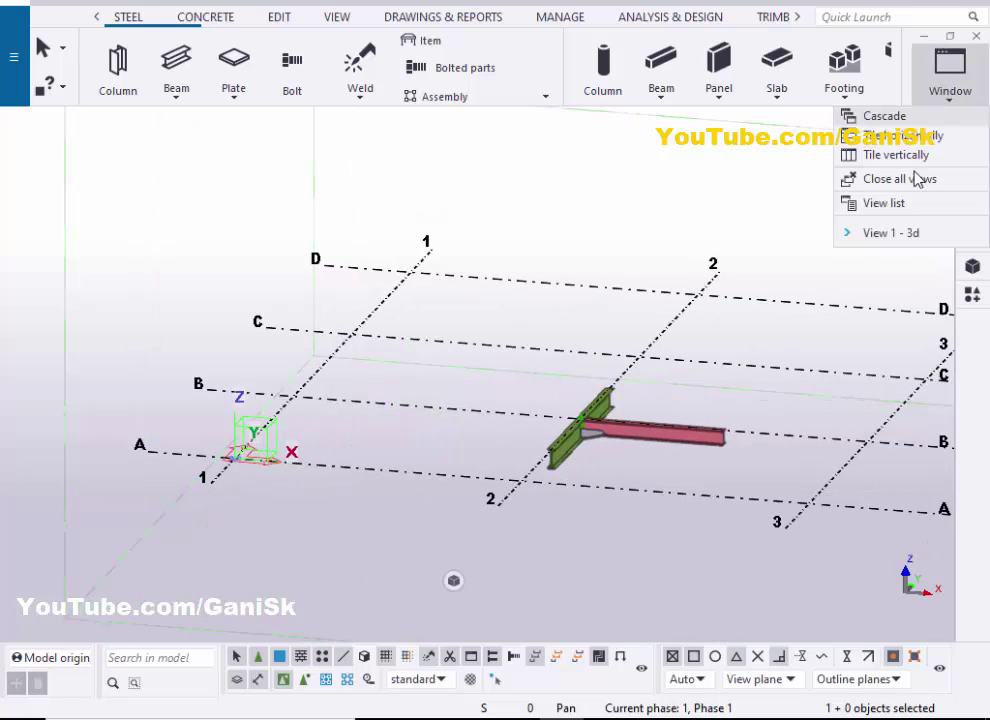
pyautogui.click(850, 201)
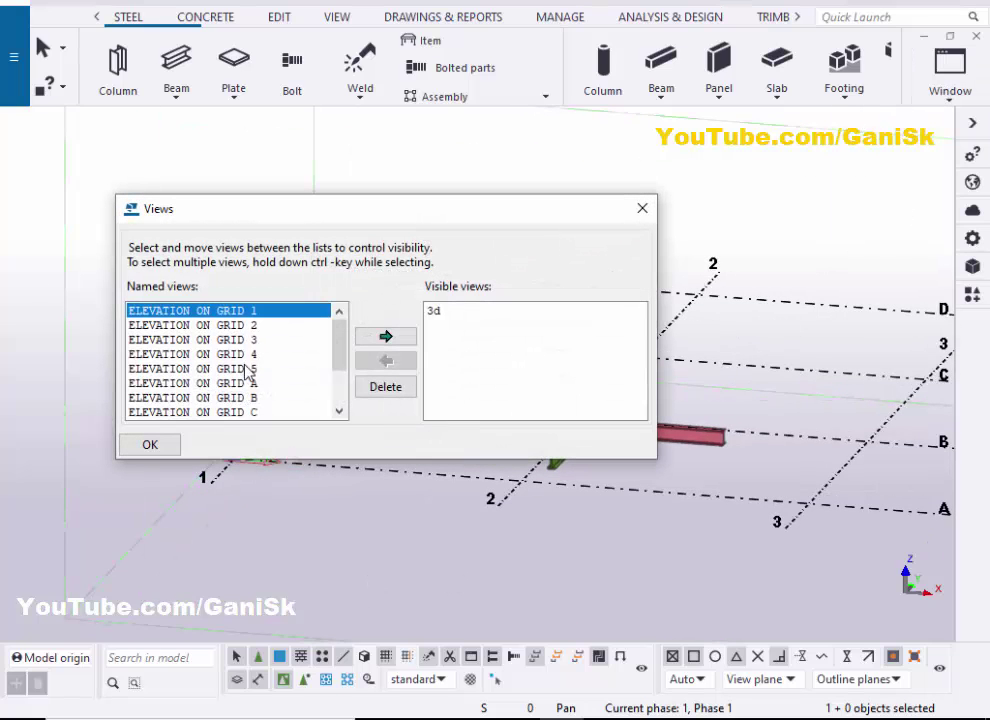
pyautogui.click(178, 399)
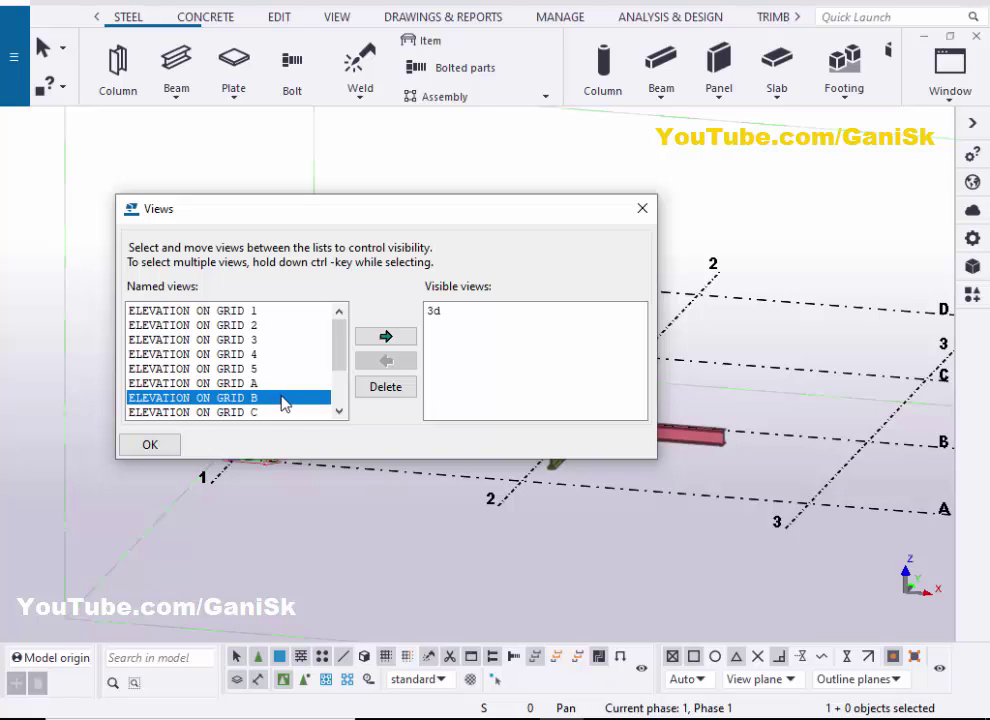
pyautogui.click(386, 336)
pyautogui.click(642, 208)
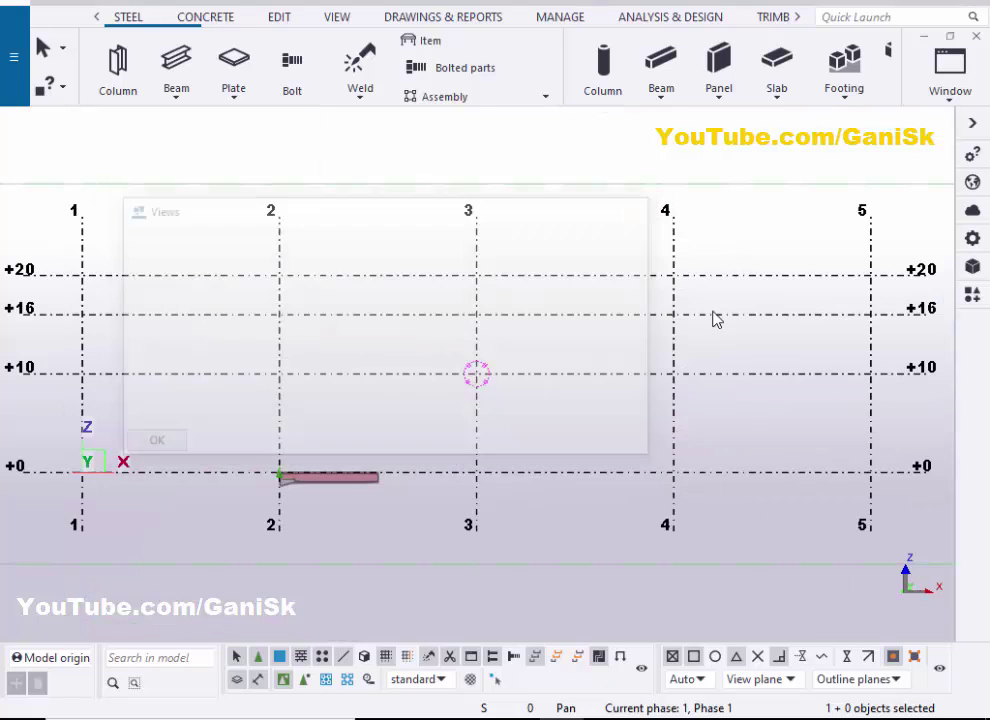
pyautogui.scroll(6, 288, 490)
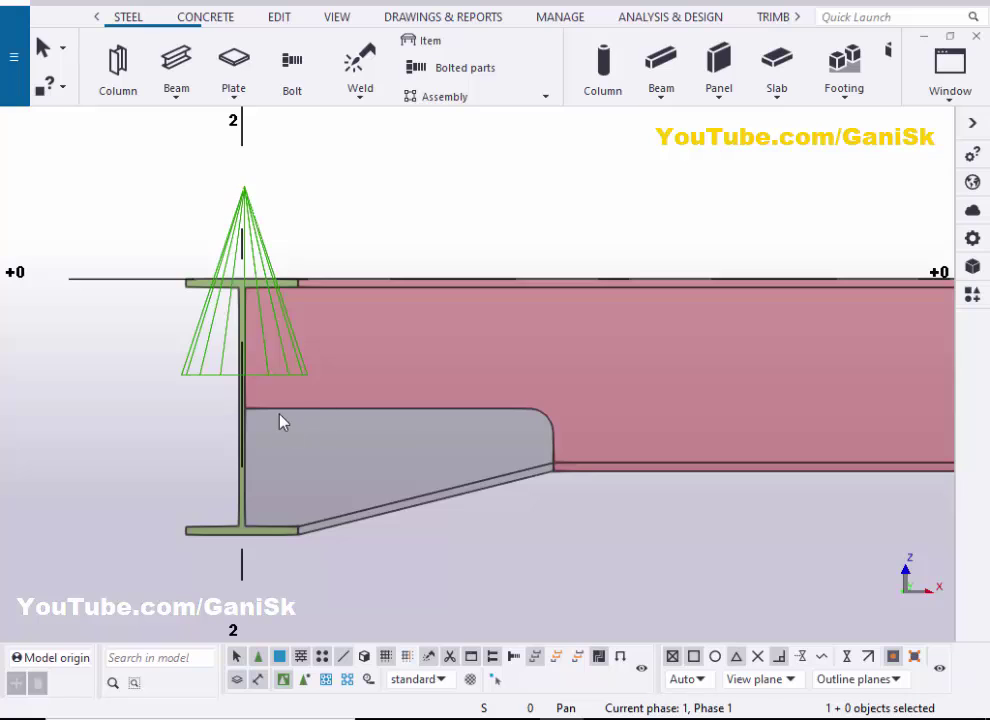
pyautogui.scroll(-3, 197, 448)
pyautogui.scroll(3, 404, 449)
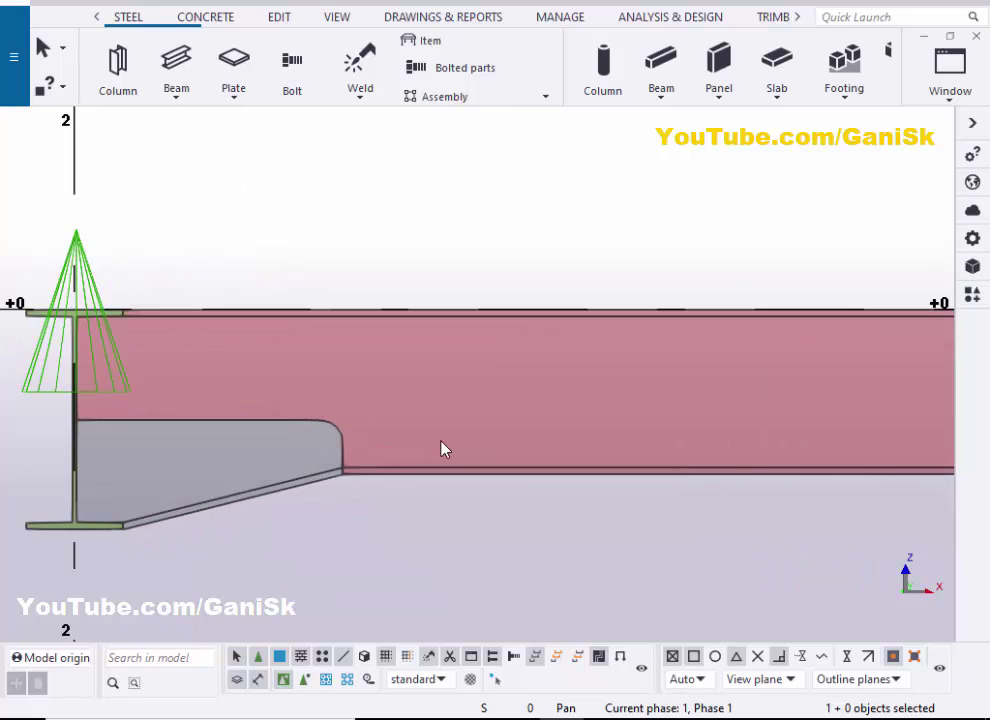
pyautogui.scroll(-1, 442, 449)
pyautogui.scroll(1, 196, 378)
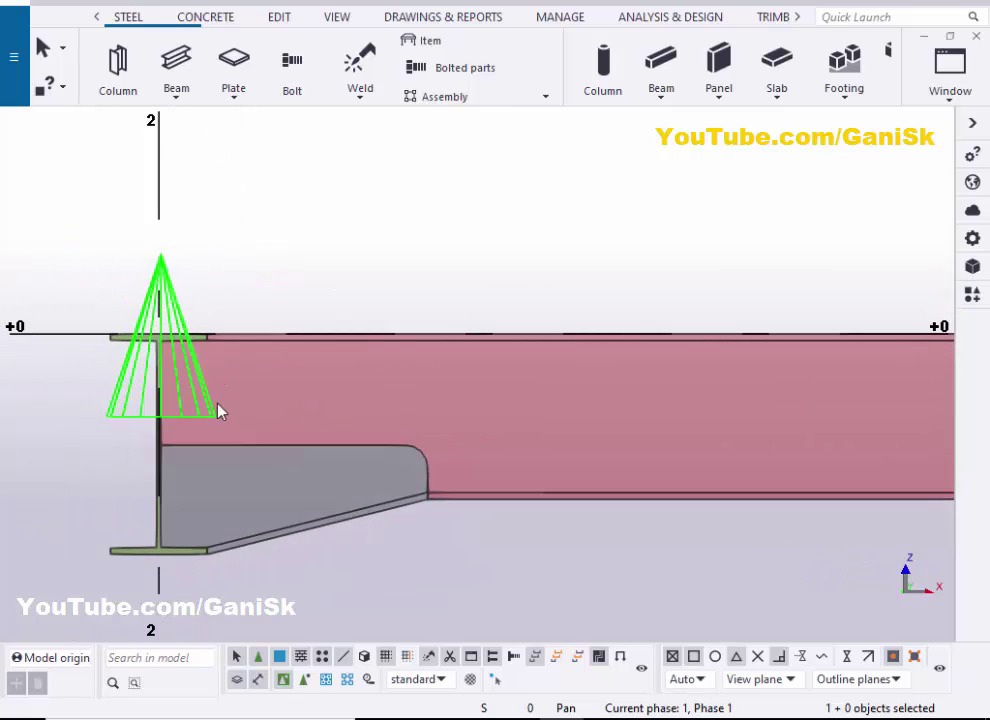
# Give the Offshore (194) haunch corner a 1' diagonal chamfer
pyautogui.doubleClick(250, 352)
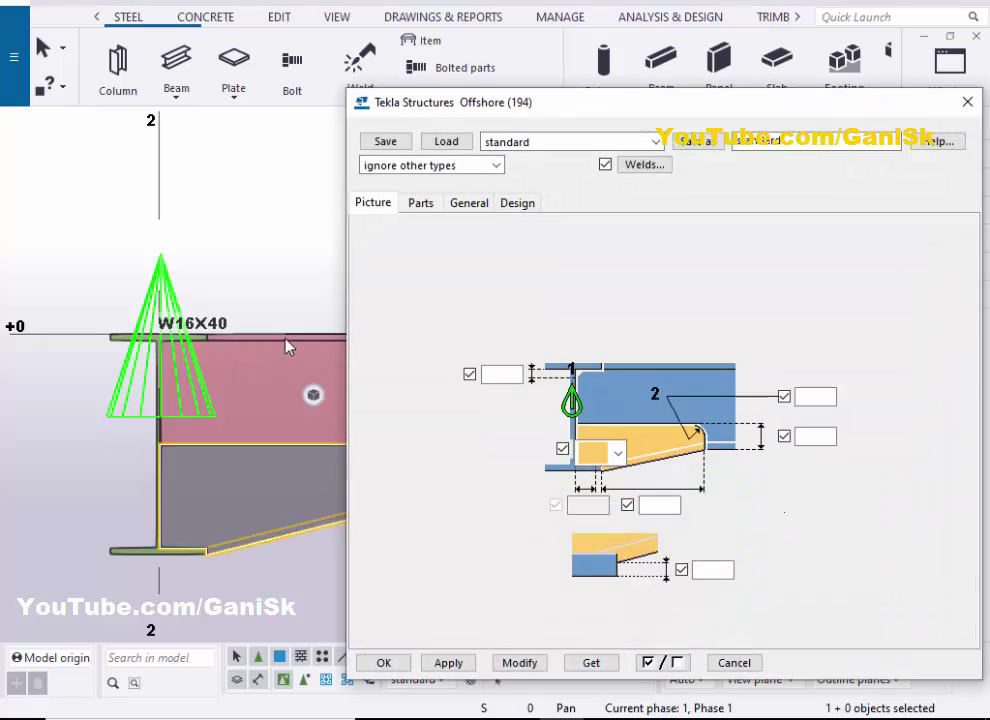
pyautogui.scroll(2, 194, 447)
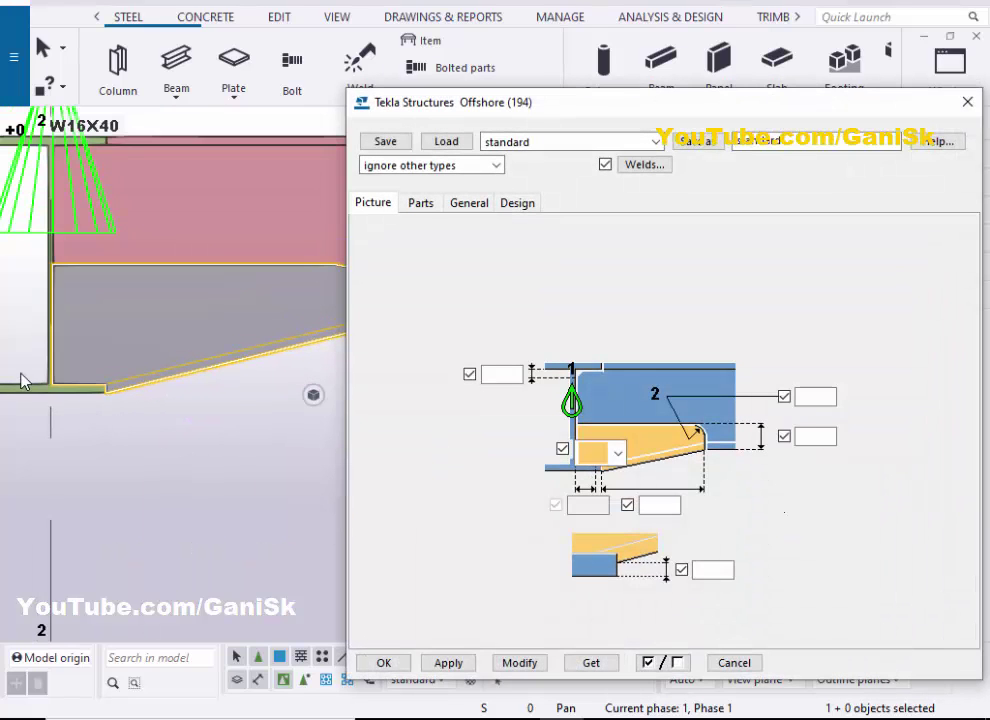
pyautogui.scroll(3, 90, 400)
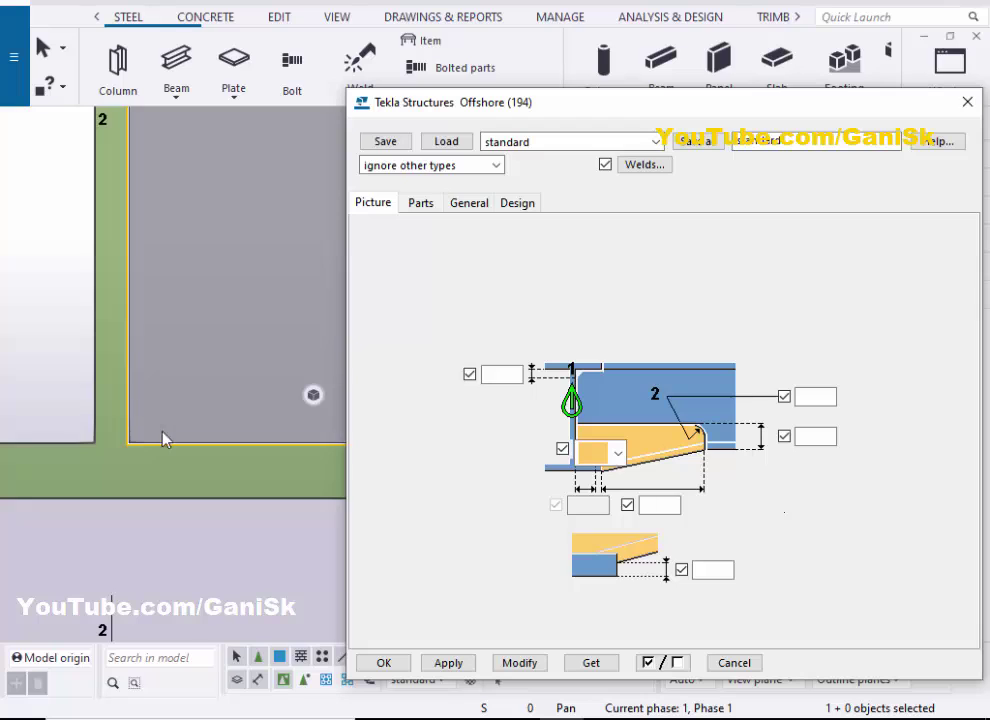
pyautogui.scroll(-2, 93, 404)
pyautogui.click(601, 460)
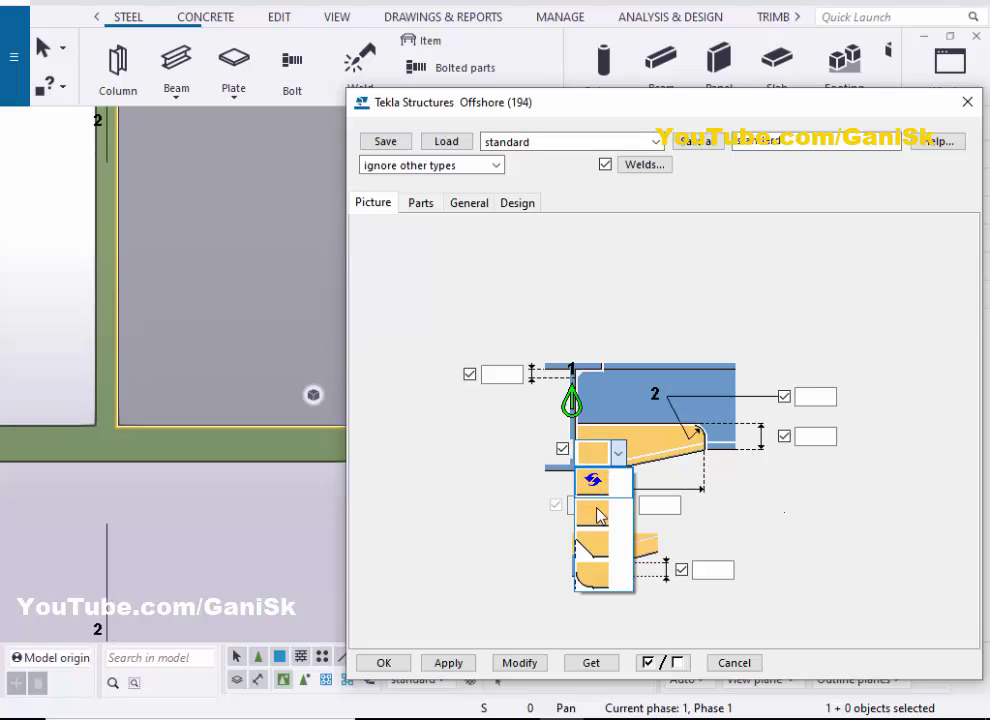
pyautogui.click(592, 548)
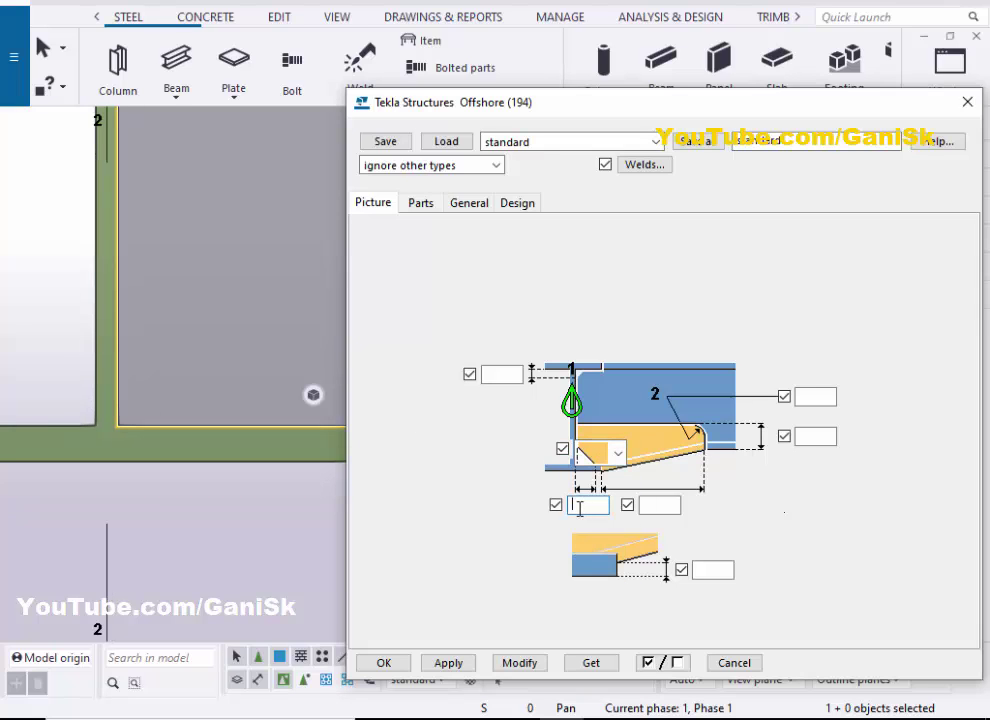
pyautogui.click(522, 663)
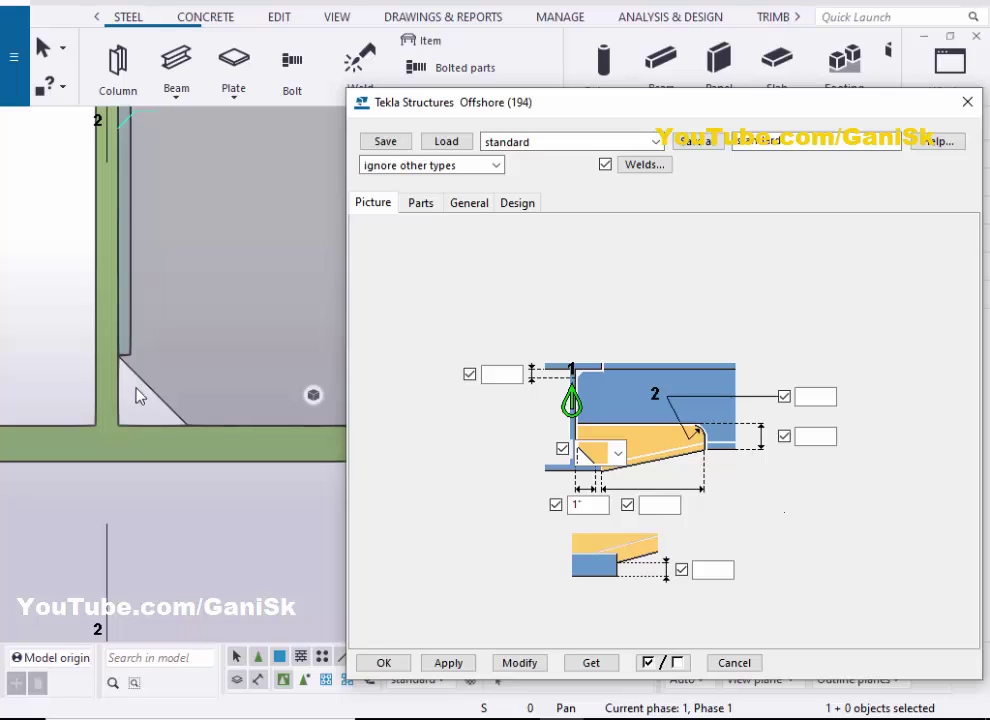
# Change the chamfer size to 2', then back to 1', checking the corner
pyautogui.doubleClick(569, 505)
pyautogui.write("2'")
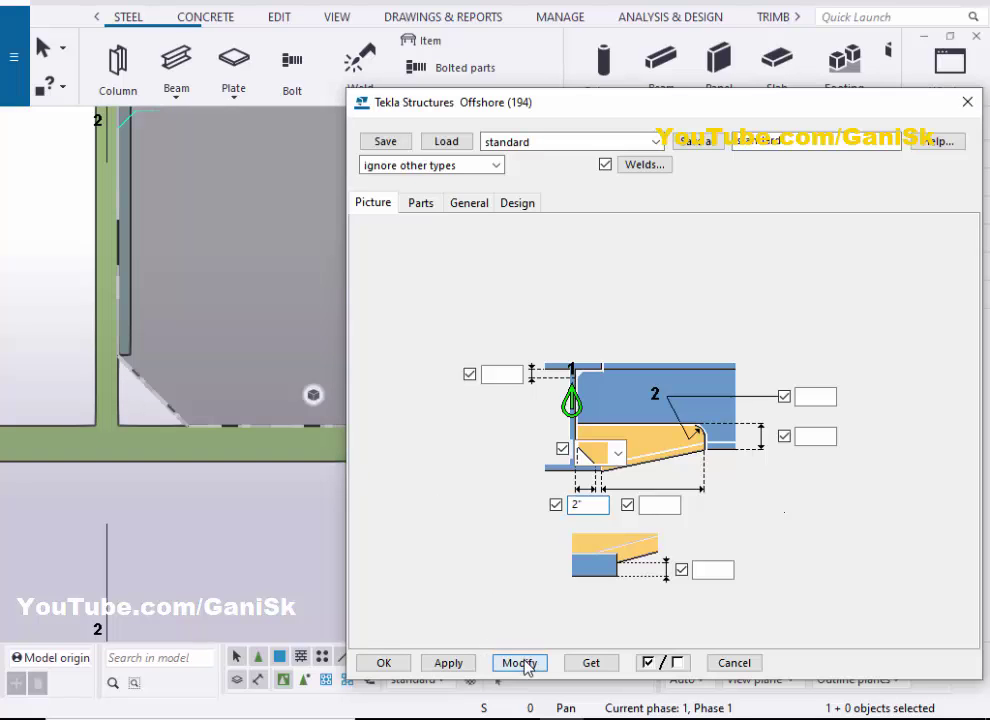
pyautogui.click(520, 663)
pyautogui.keyDown('ctrl'); pyautogui.moveTo(141, 428); pyautogui.dragTo(230, 420, button='middle'); pyautogui.keyUp('ctrl')
pyautogui.click(497, 525)
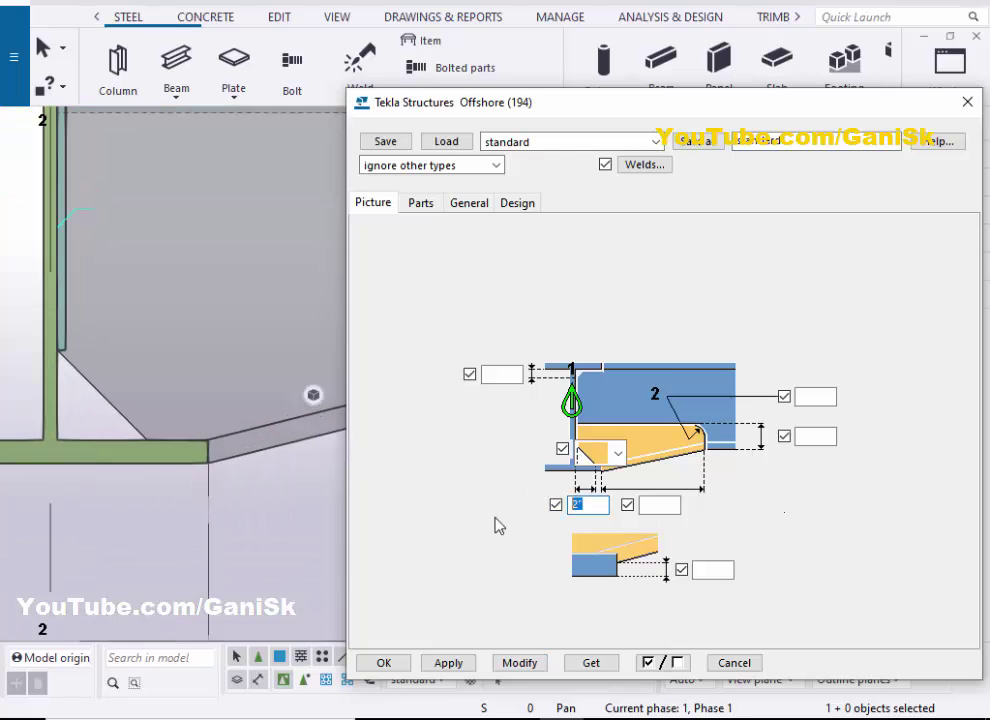
pyautogui.write("1'")
pyautogui.click(520, 663)
pyautogui.keyDown('ctrl'); pyautogui.moveTo(113, 441); pyautogui.dragTo(73, 431, button='middle'); pyautogui.keyUp('ctrl')
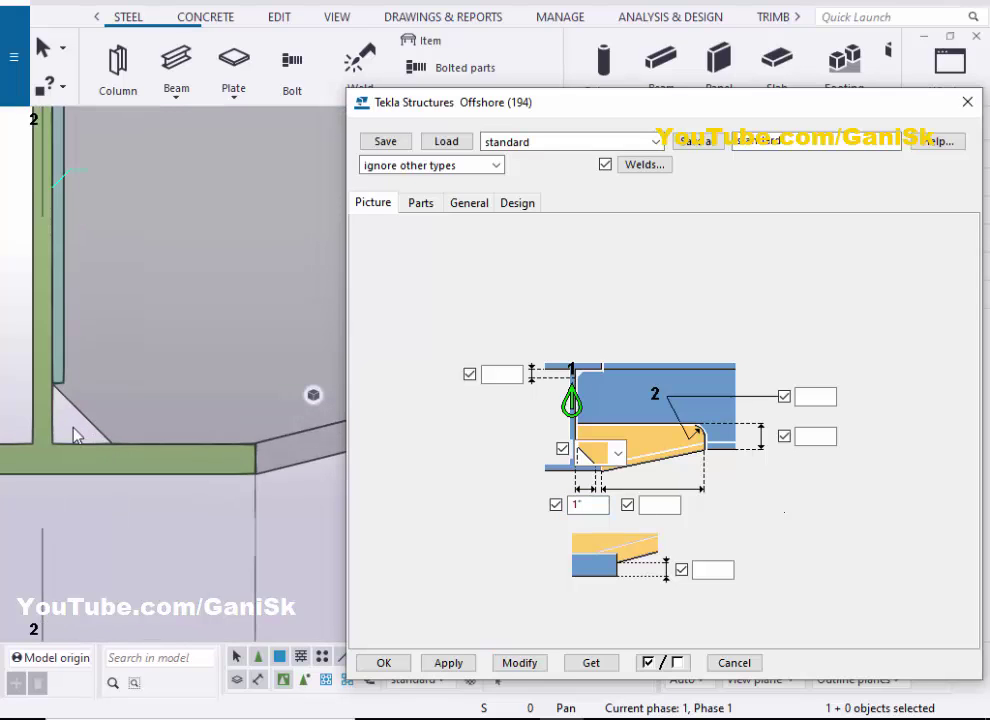
pyautogui.scroll(3, 53, 353)
# Try a curved haunch corner, then return it to a square corner
pyautogui.click(618, 453)
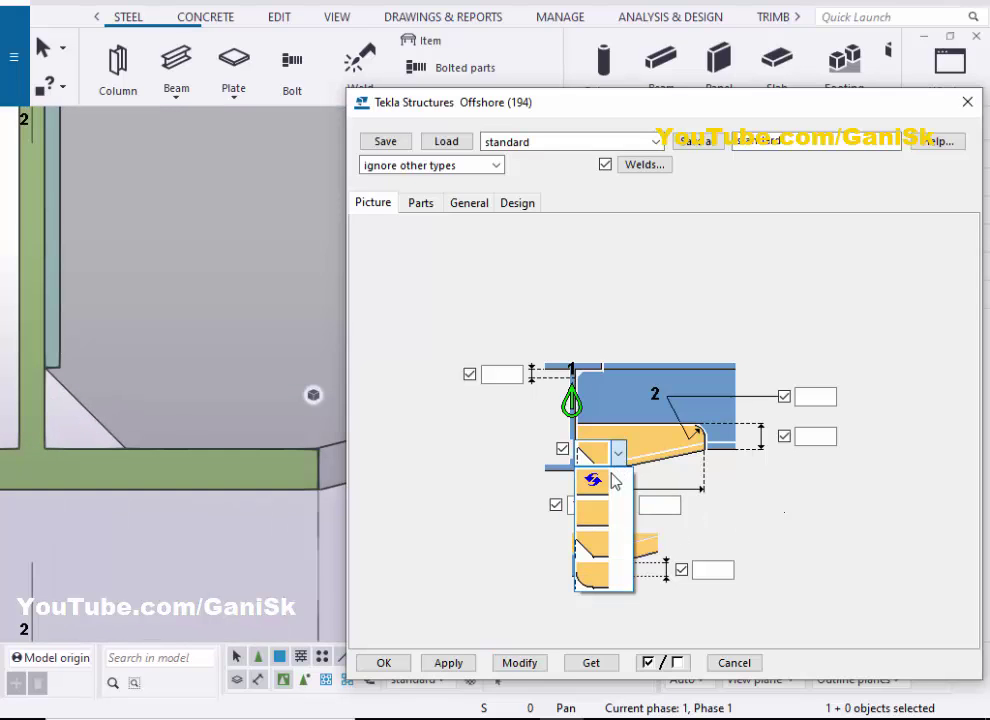
pyautogui.click(597, 578)
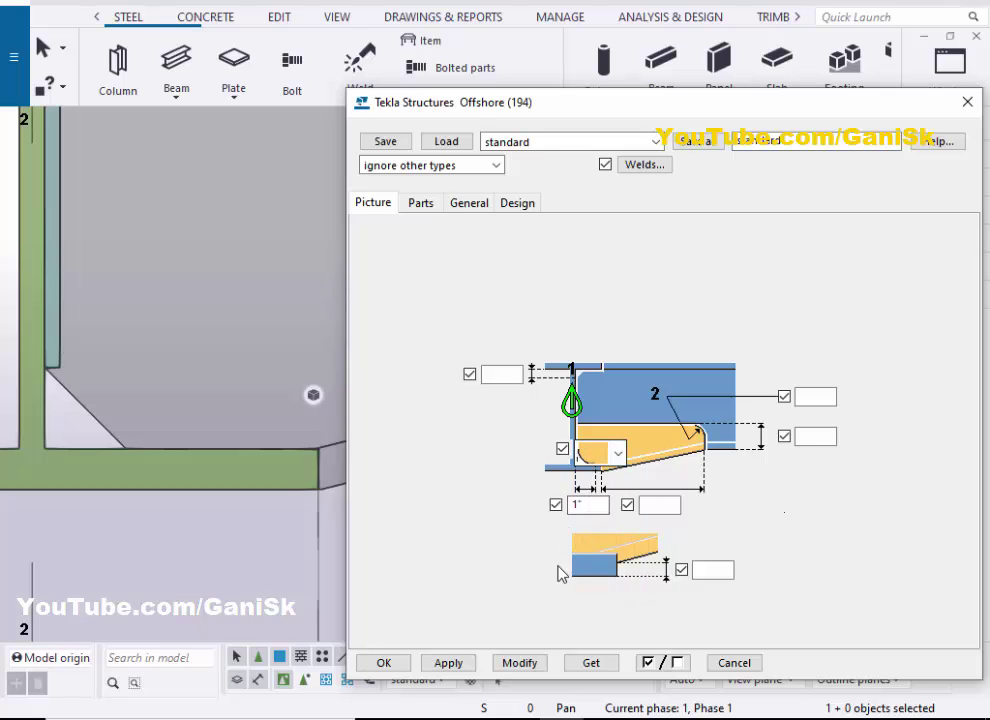
pyautogui.click(519, 663)
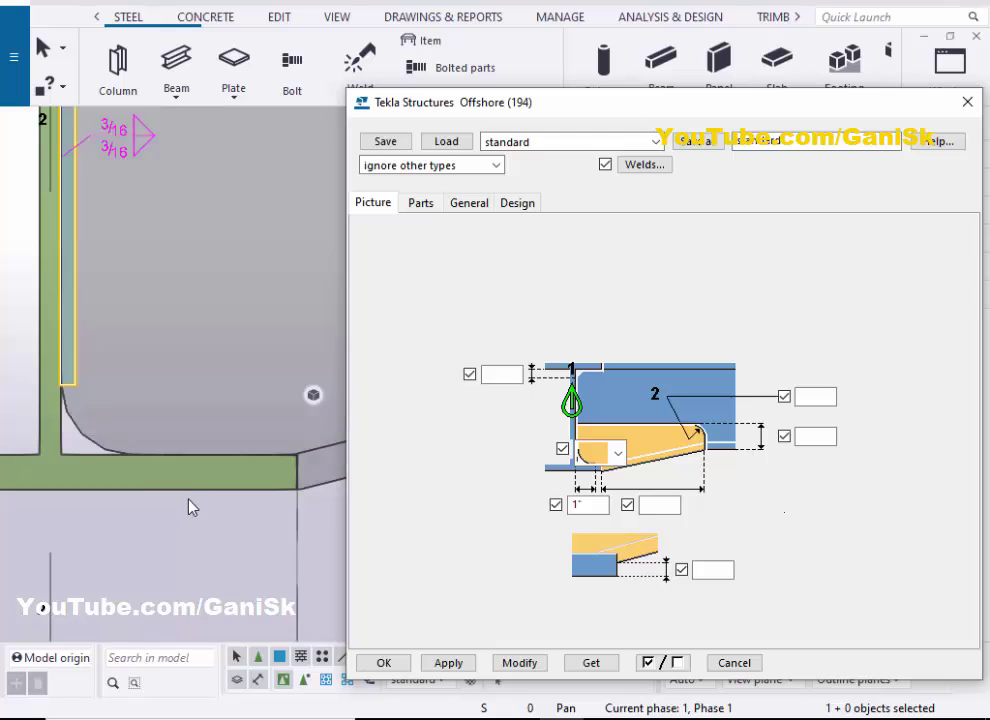
pyautogui.click(618, 454)
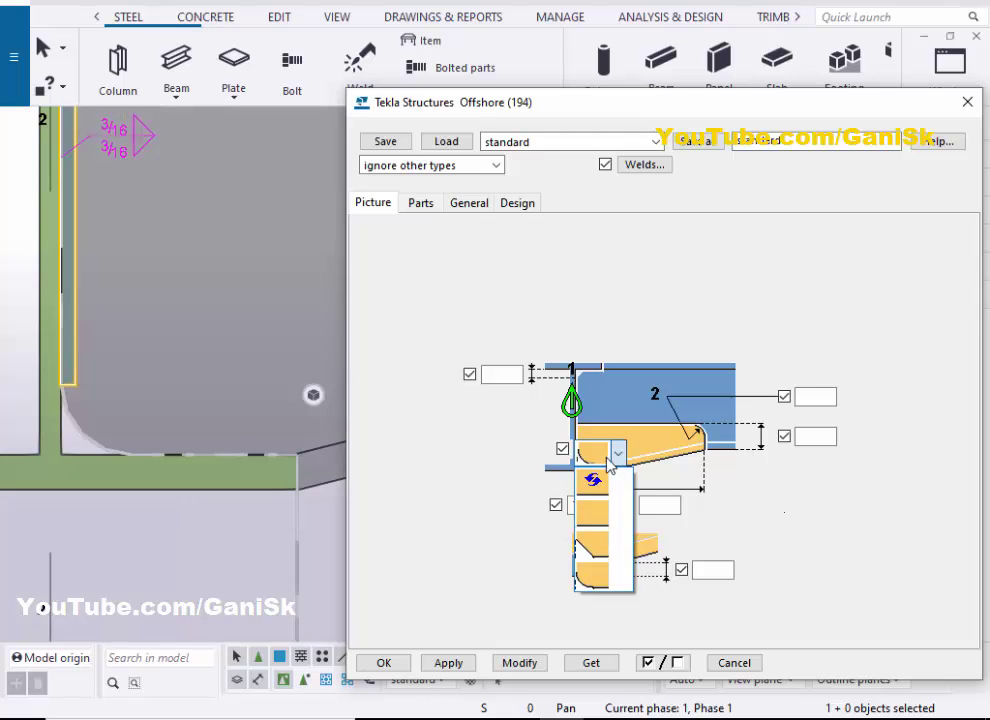
pyautogui.click(601, 522)
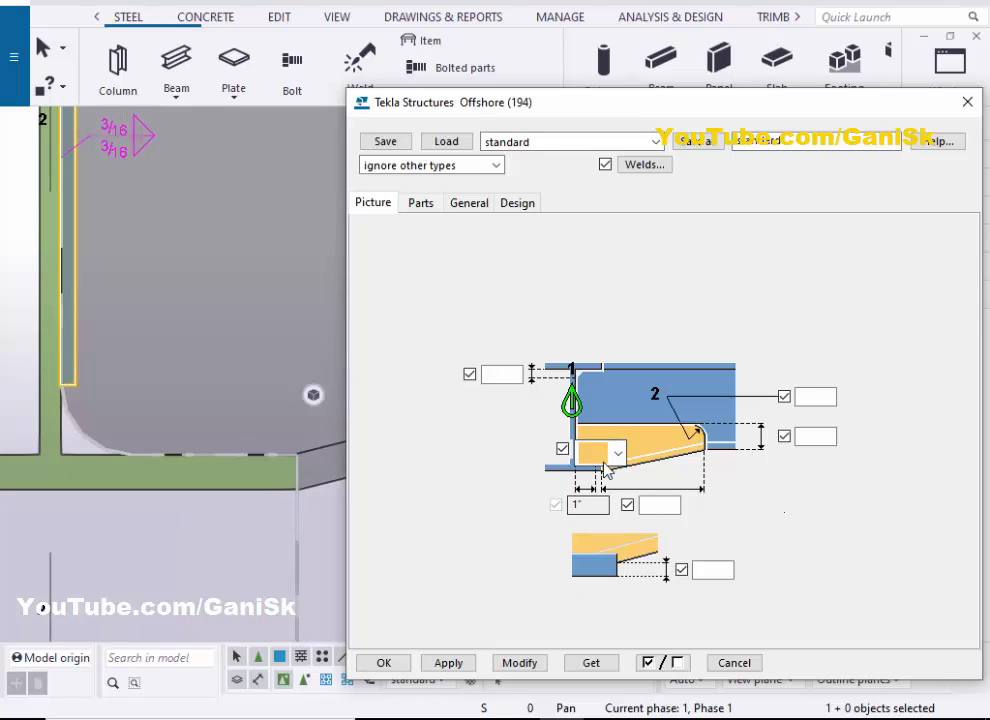
pyautogui.click(518, 663)
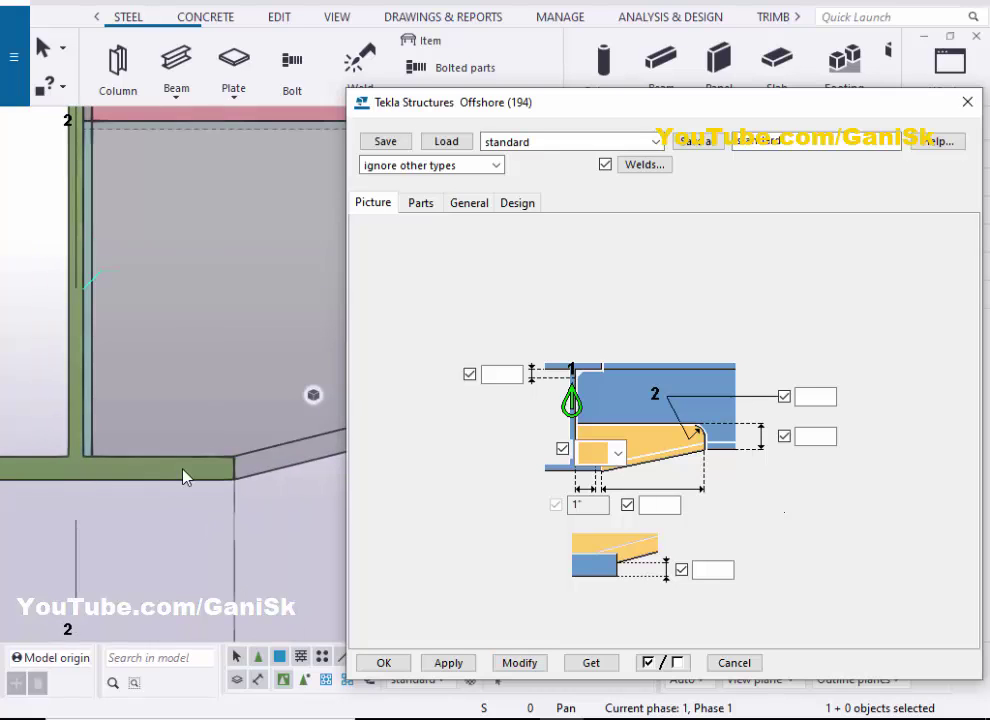
pyautogui.scroll(-5, 110, 486)
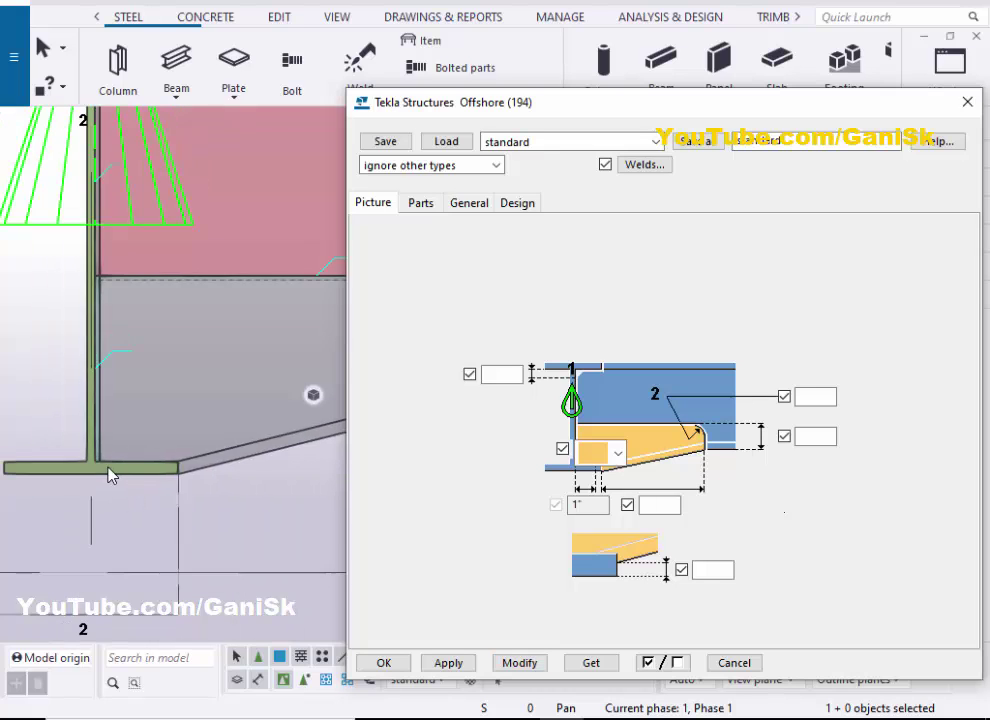
pyautogui.scroll(2, 150, 474)
pyautogui.scroll(-5, 130, 480)
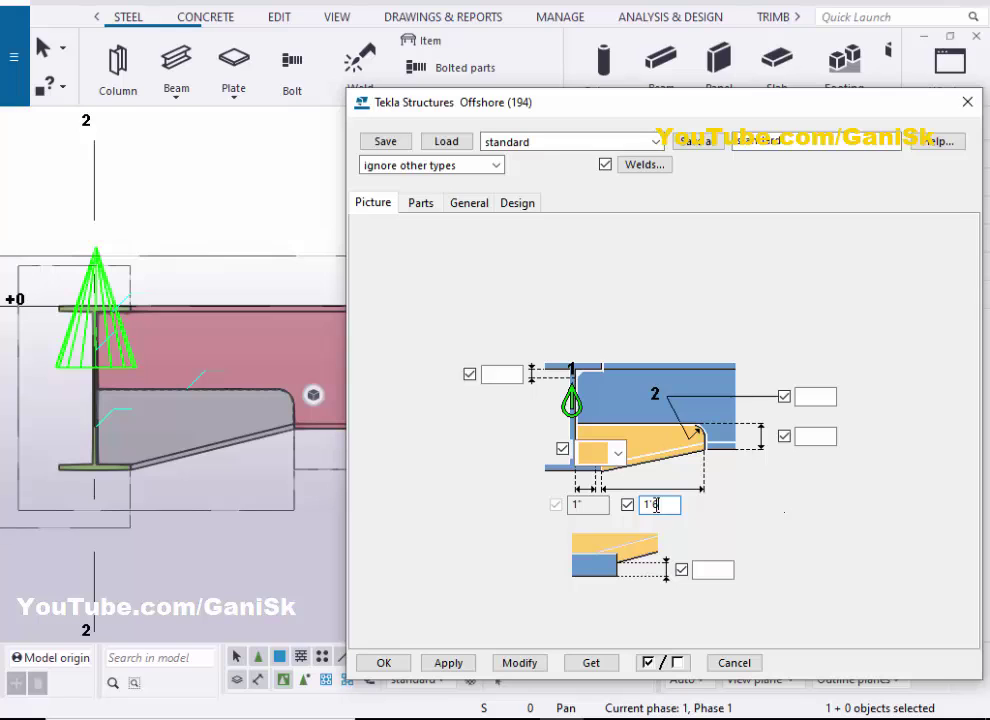
# Apply the 1'-6" haunch length and zoom in on the rebuilt stiffener welds
pyautogui.click(520, 663)
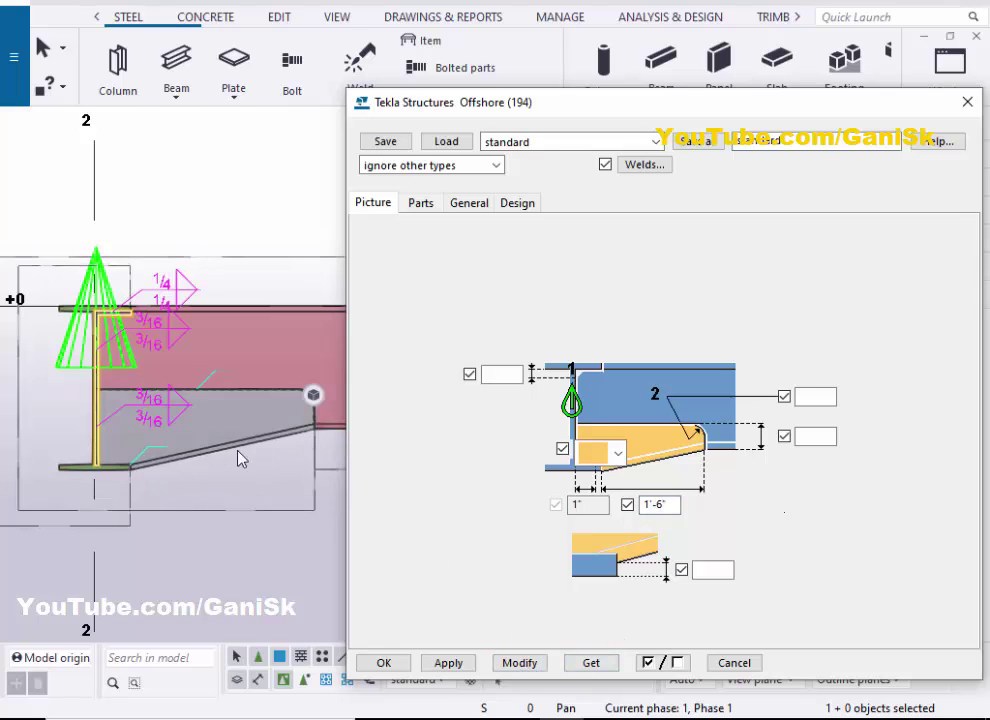
pyautogui.scroll(3, 130, 482)
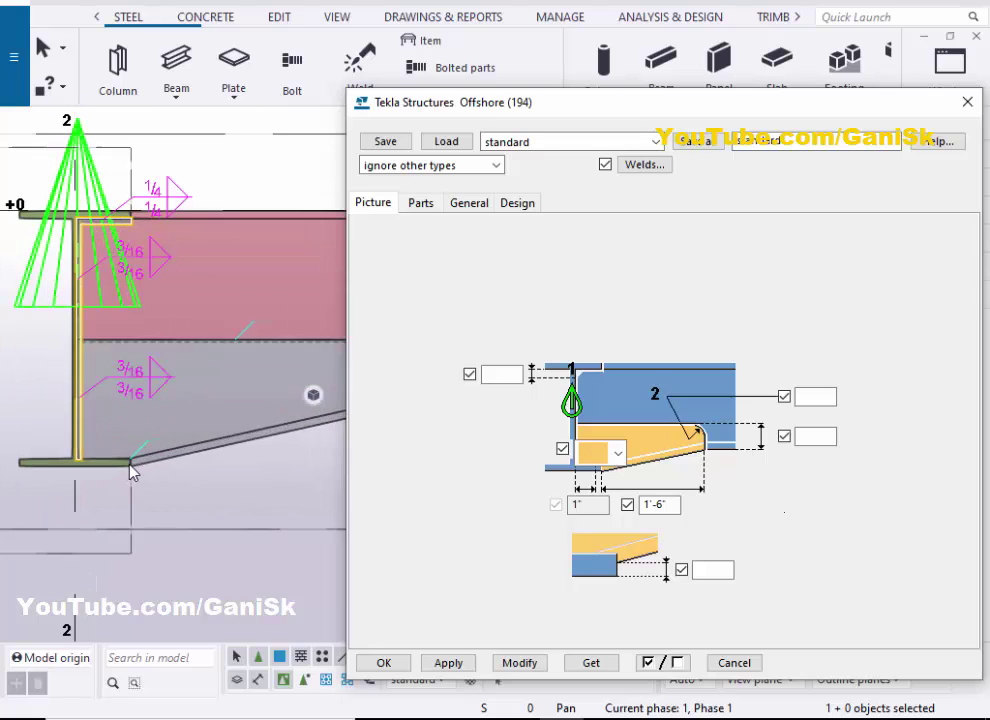
pyautogui.scroll(-3, 230, 455)
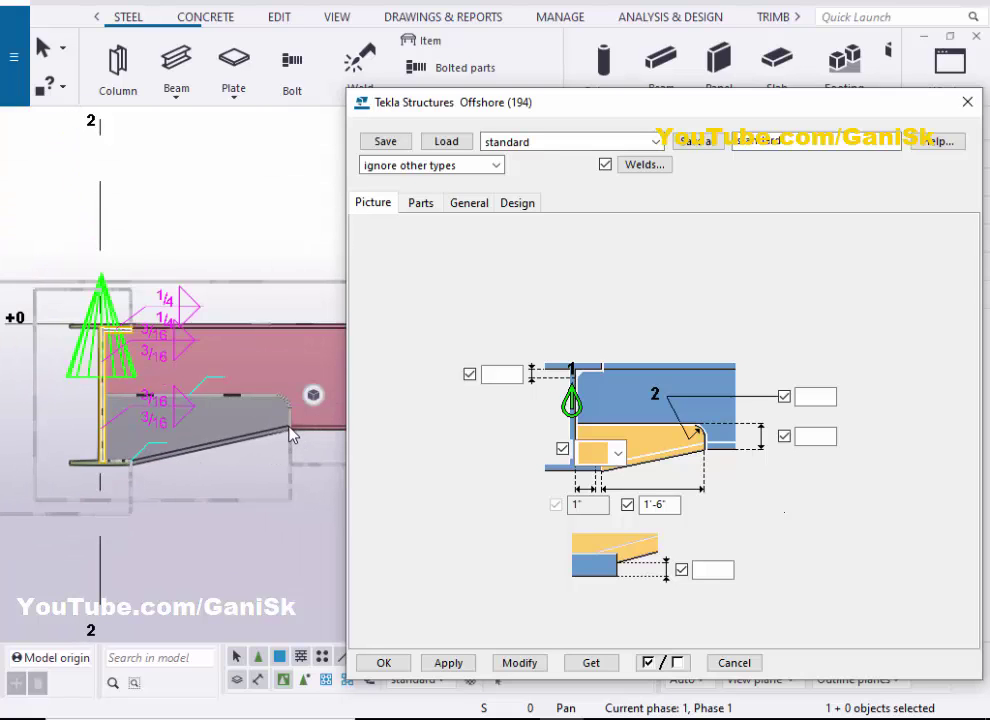
pyautogui.scroll(2, 292, 433)
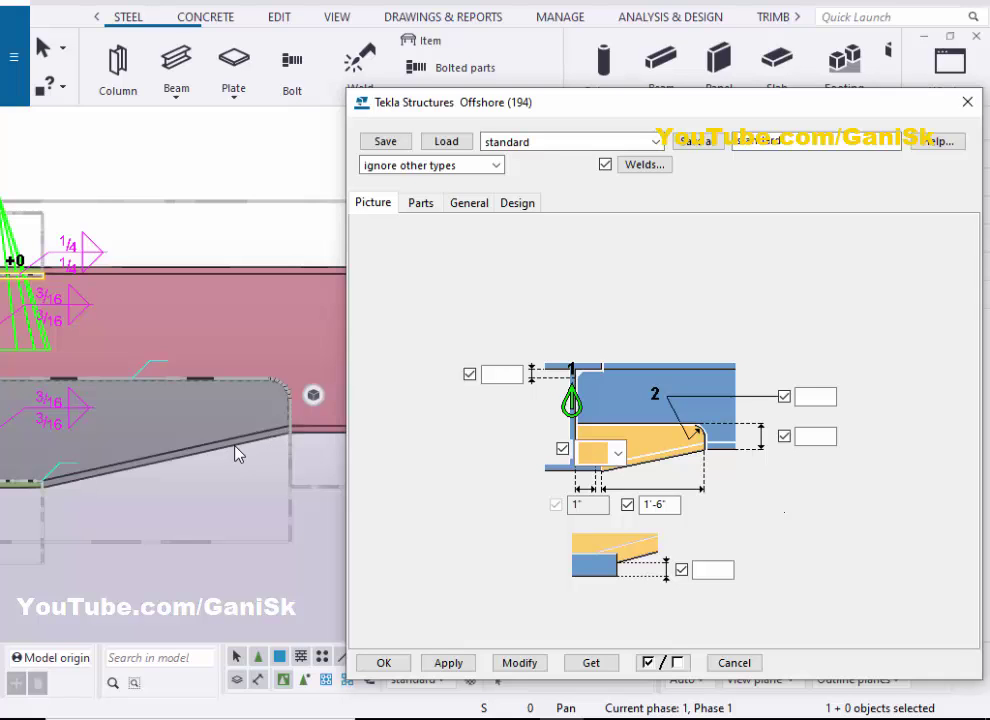
# Measure the haunch from start to far end, placing the 1'-6" dimension below the beam
pyautogui.click(279, 17)
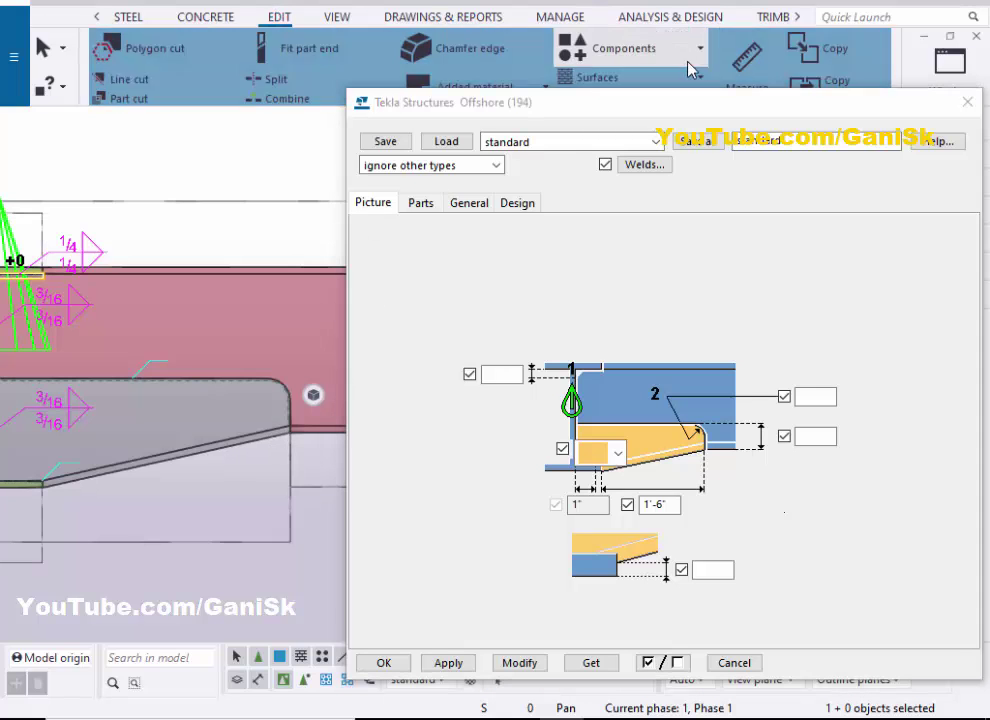
pyautogui.click(742, 142)
pyautogui.moveTo(741, 114); pyautogui.dragTo(744, 177)
pyautogui.click(745, 106)
pyautogui.click(724, 127)
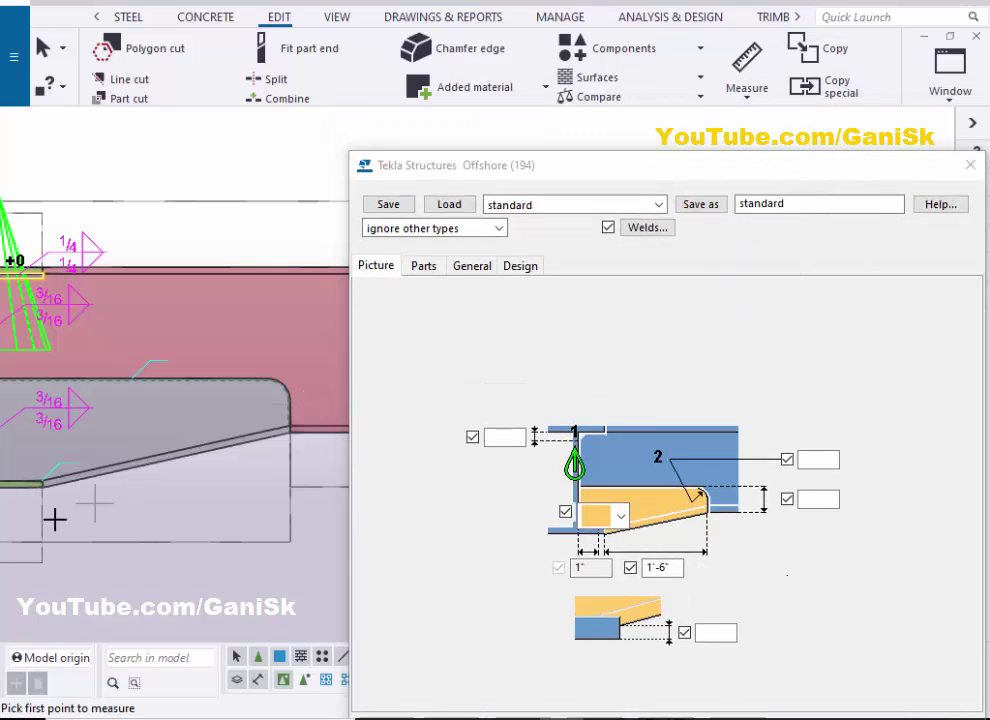
pyautogui.scroll(3, 27, 495)
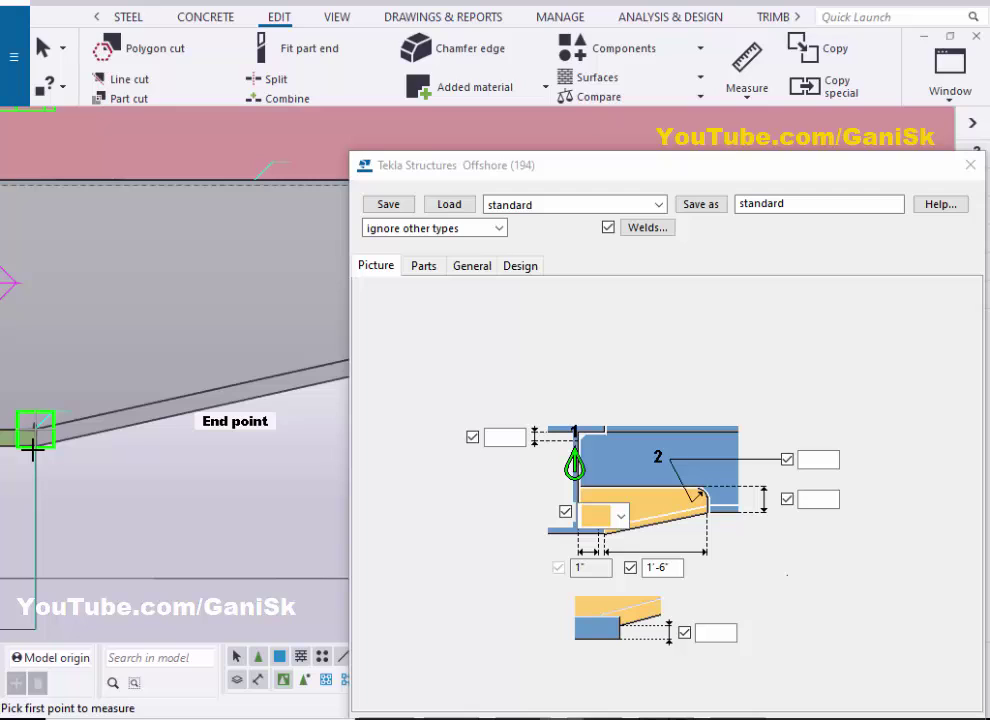
pyautogui.scroll(2, 30, 455)
pyautogui.click(18, 451)
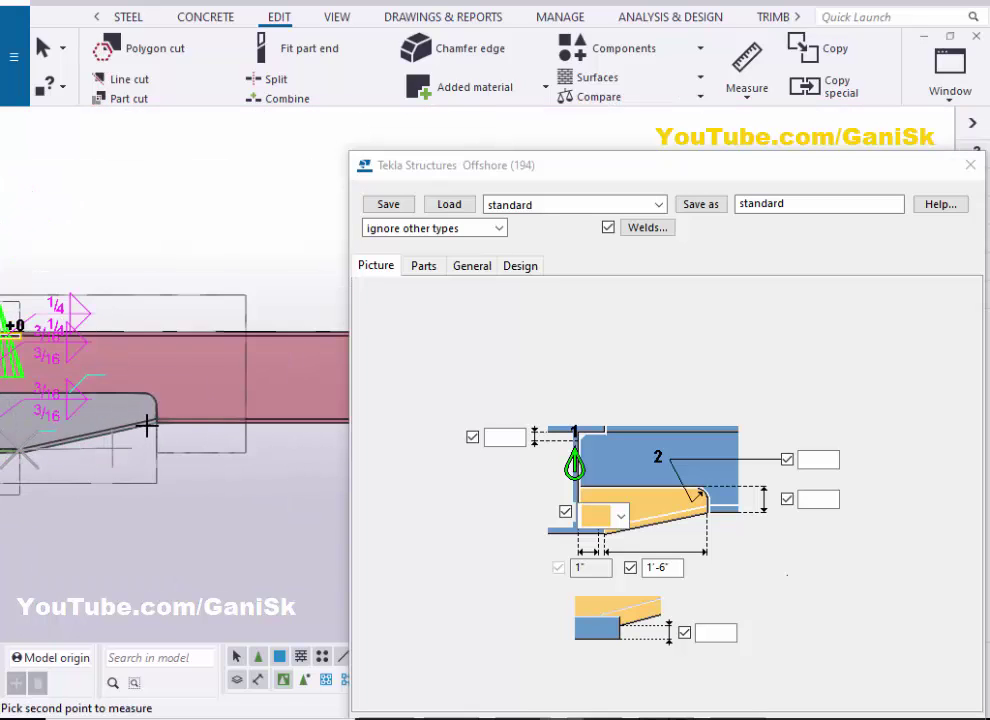
pyautogui.scroll(3, 187, 405)
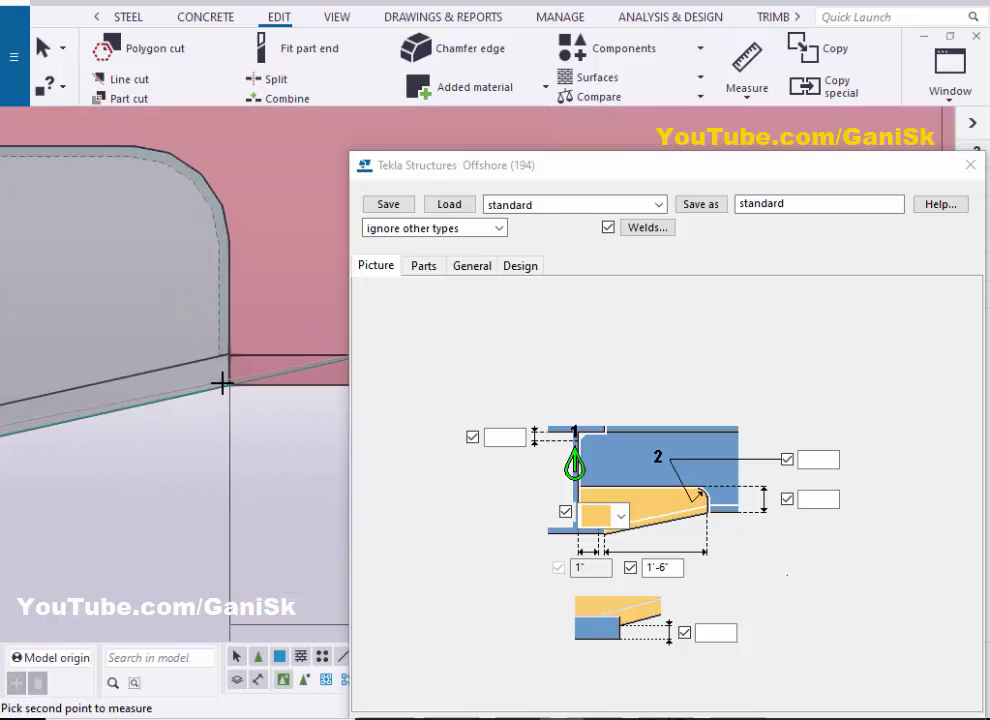
pyautogui.click(229, 388)
pyautogui.scroll(-3, 188, 462)
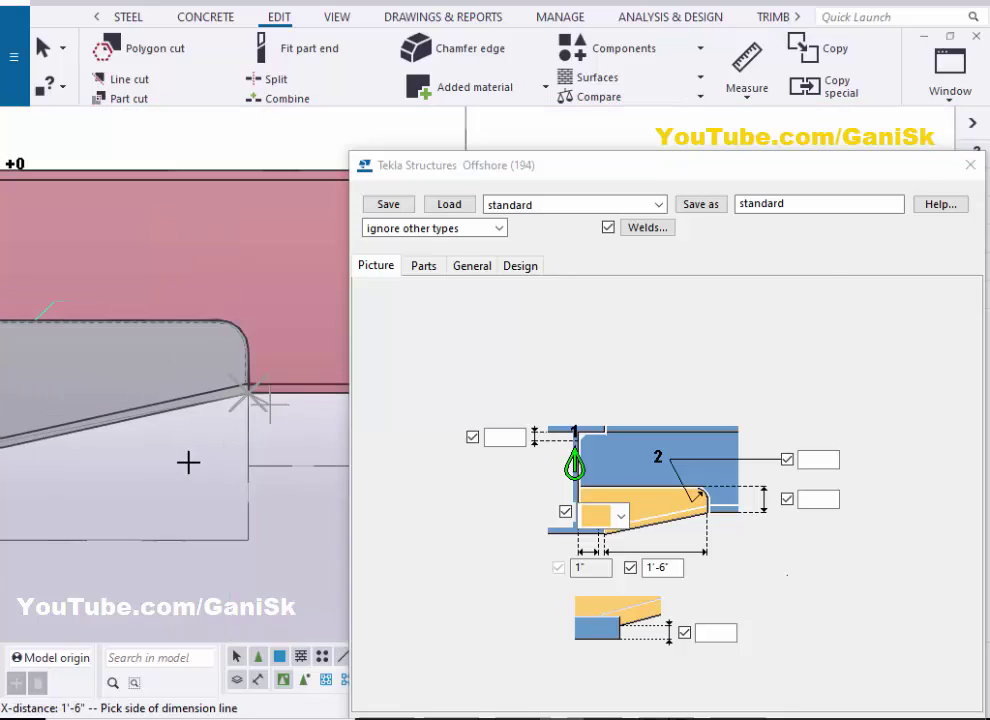
pyautogui.click(186, 525)
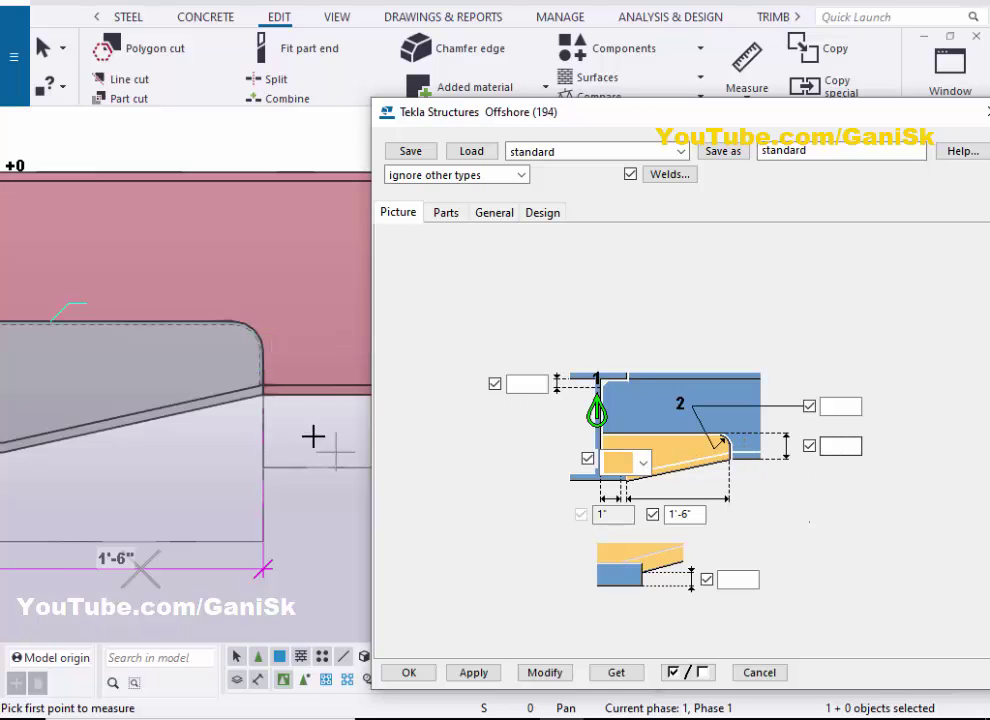
# End measuring and apply a 5" haunch depth to the Offshore (194) connection
pyautogui.scroll(-2, 313, 436)
pyautogui.rightClick(161, 112)
pyautogui.press('Escape')
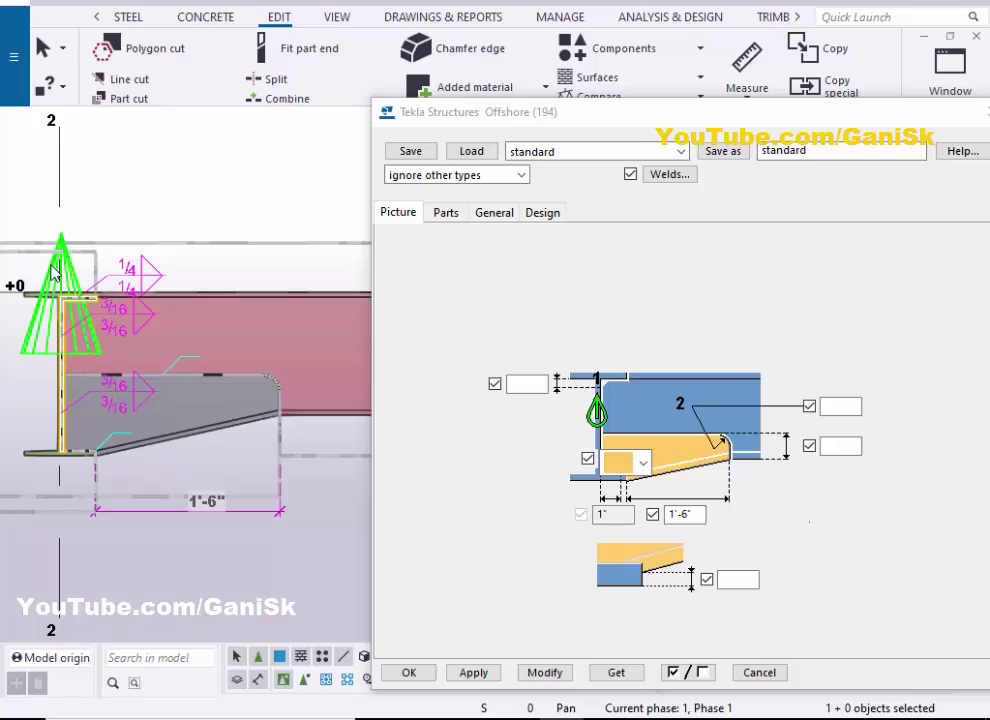
pyautogui.click(832, 450)
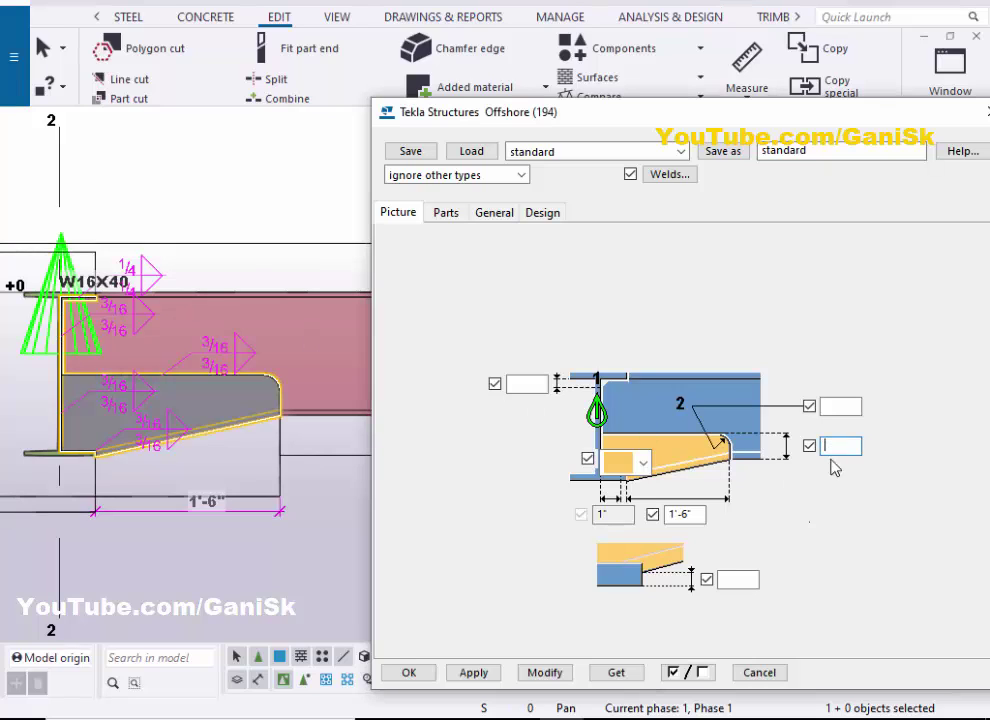
pyautogui.write('5')
pyautogui.click(545, 673)
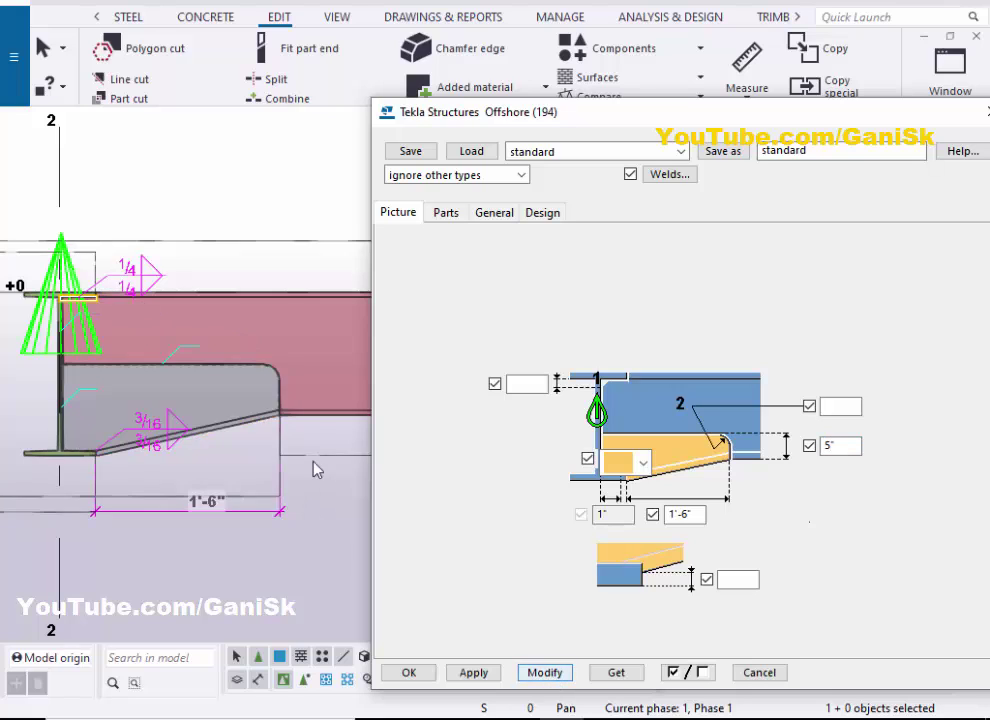
pyautogui.scroll(2, 242, 354)
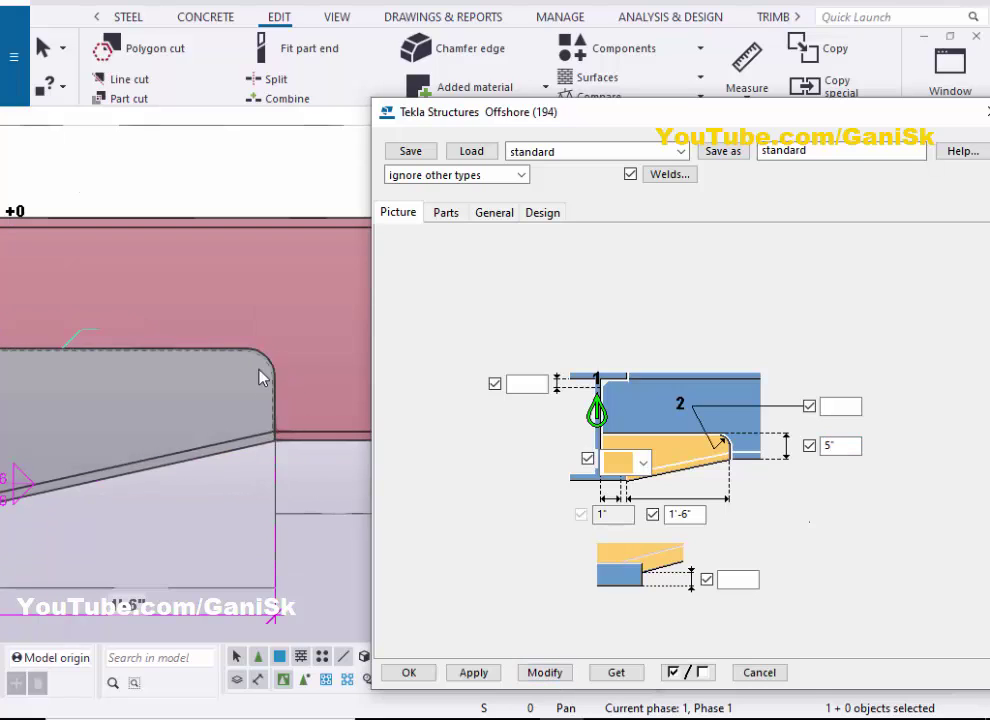
pyautogui.moveTo(751, 115); pyautogui.dragTo(759, 159)
pyautogui.click(751, 98)
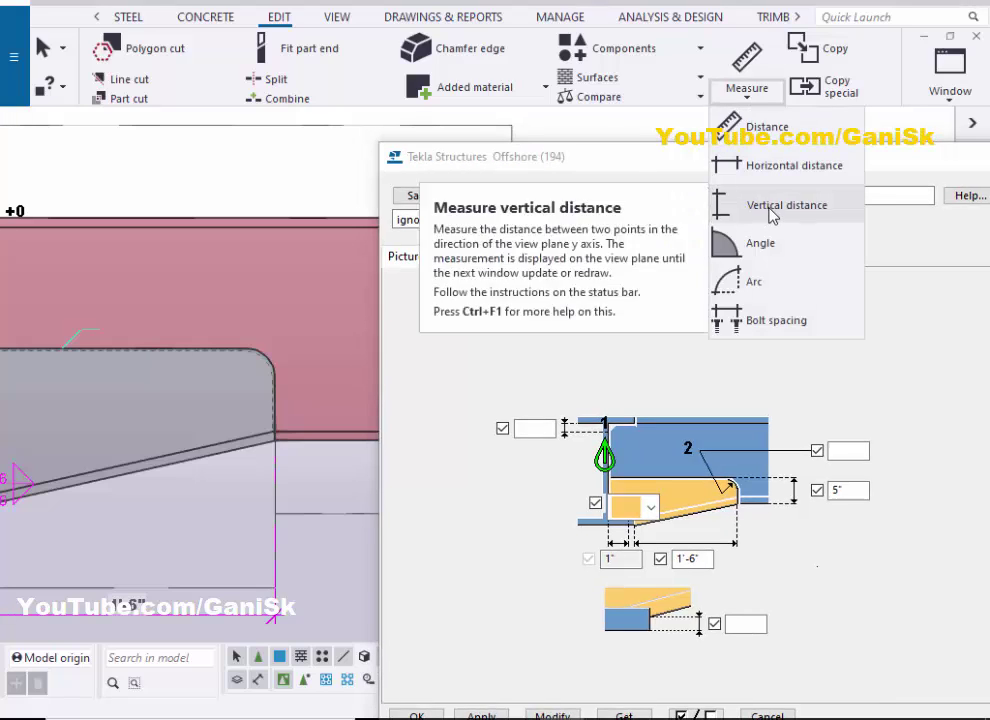
# Measure the haunch's bottom-to-top corner depth, placing the 5" vertical dimension beside the beam
pyautogui.click(770, 210)
pyautogui.scroll(2, 270, 455)
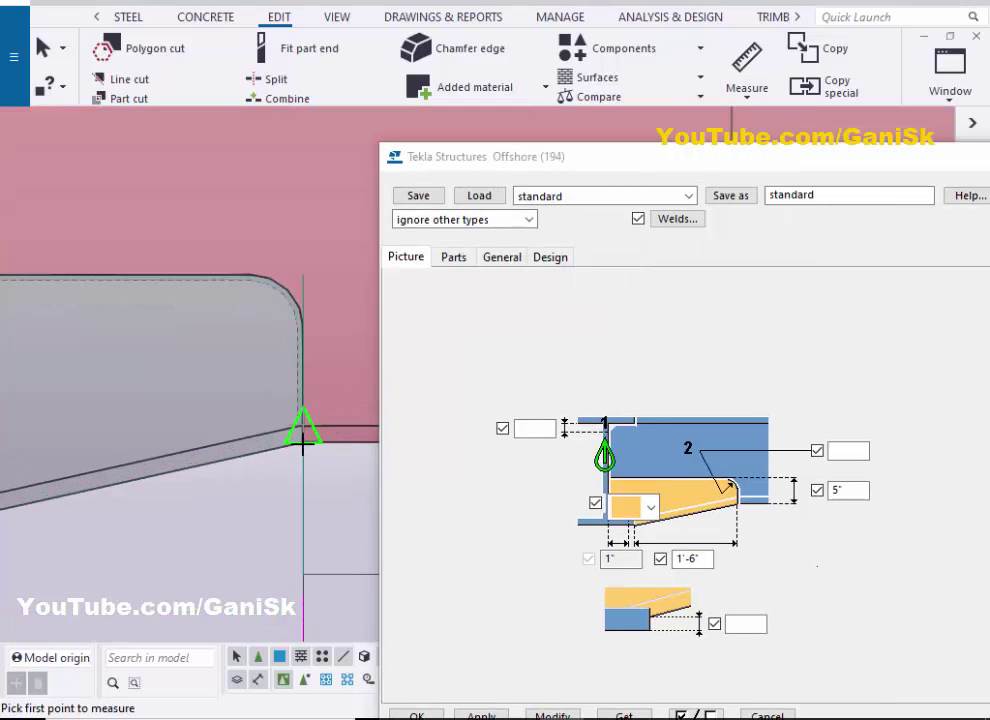
pyautogui.scroll(3, 300, 450)
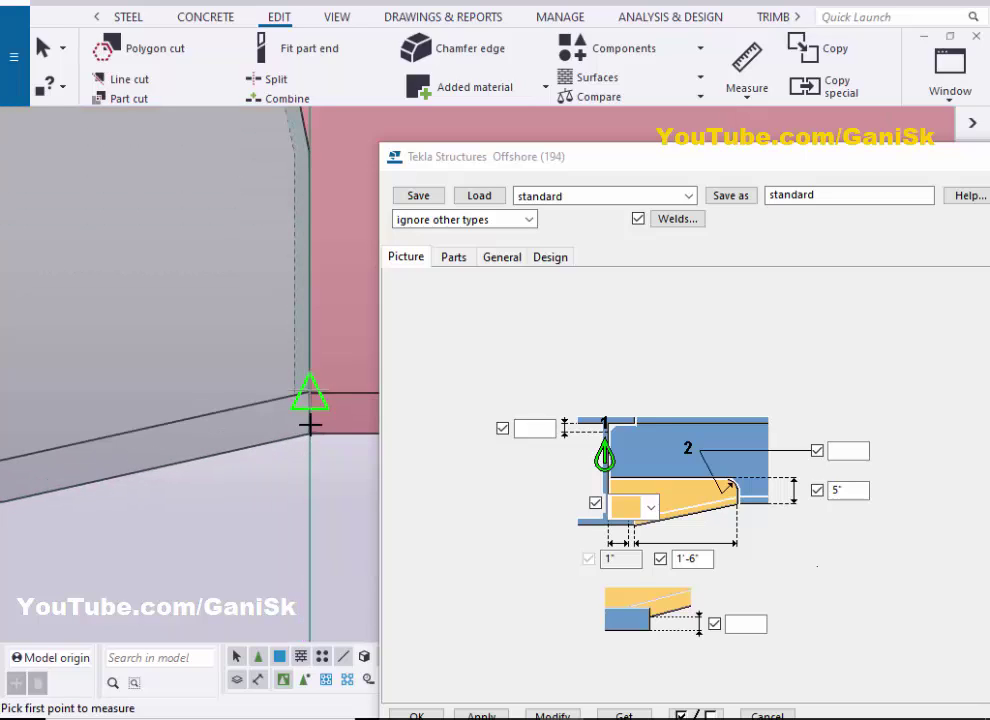
pyautogui.moveTo(654, 150); pyautogui.dragTo(409, 10)
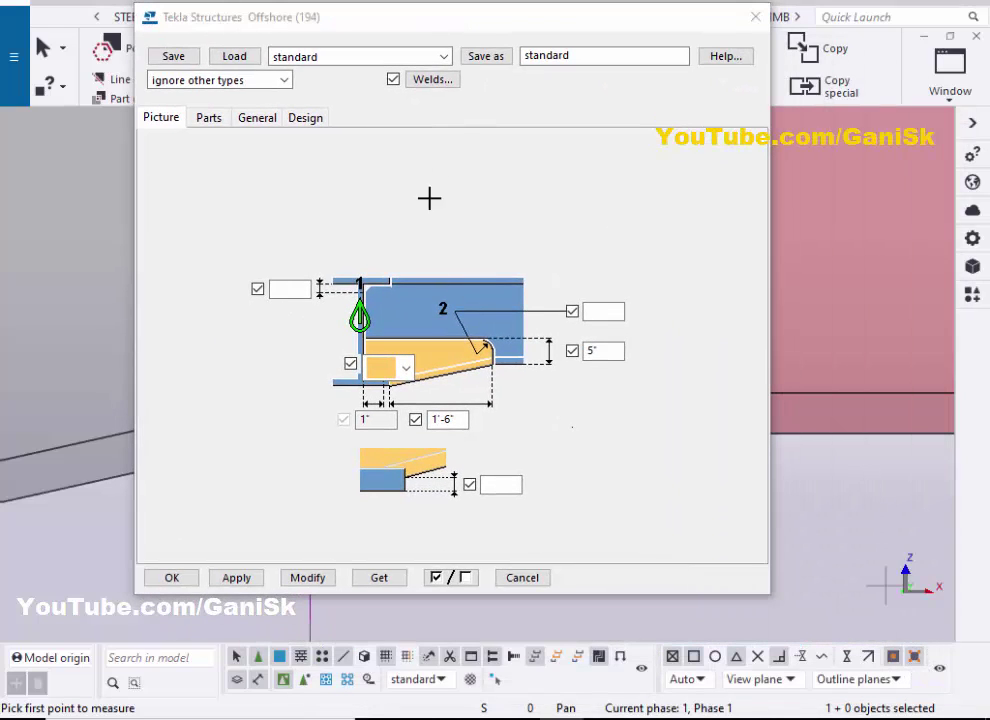
pyautogui.moveTo(456, 20); pyautogui.dragTo(862, 159)
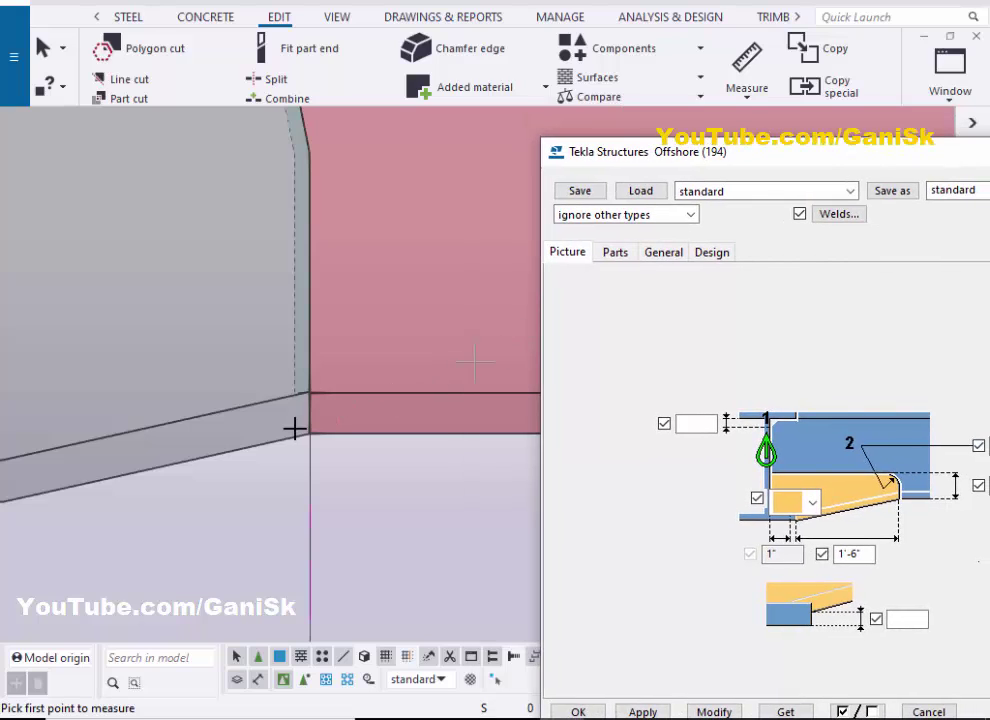
pyautogui.click(320, 447)
pyautogui.scroll(-3, 320, 447)
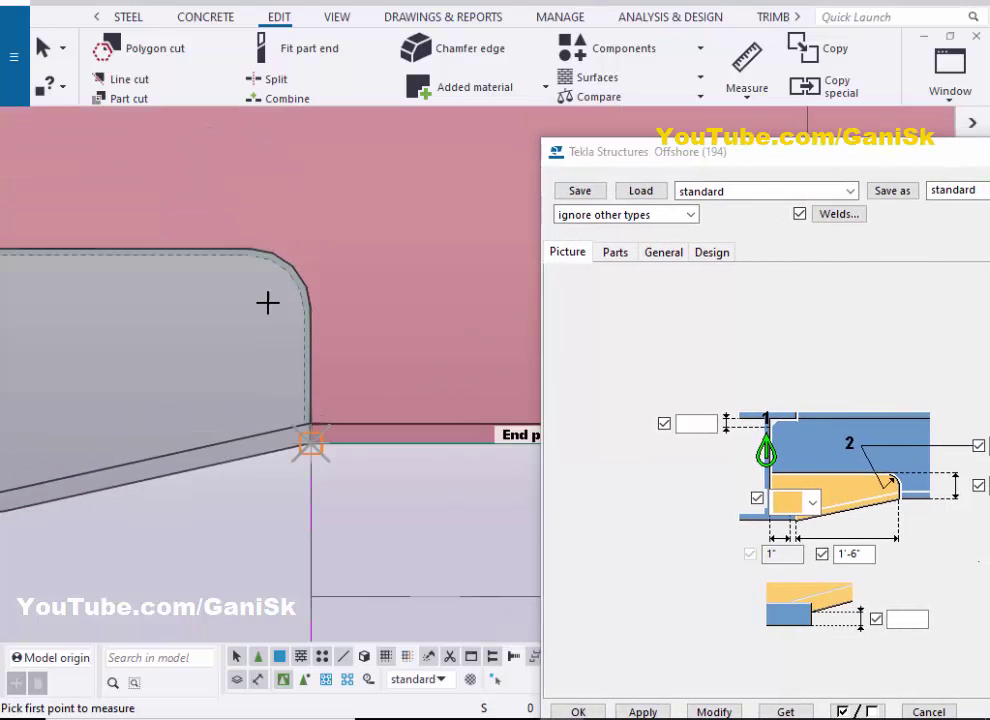
pyautogui.scroll(1, 249, 246)
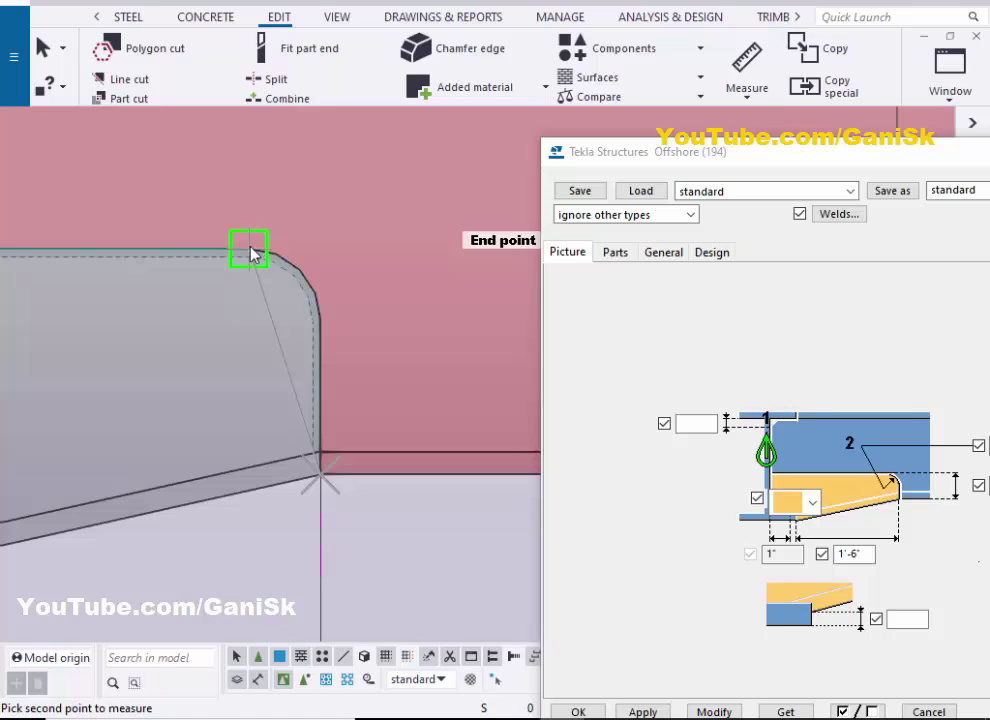
pyautogui.click(237, 262)
pyautogui.scroll(-2, 237, 262)
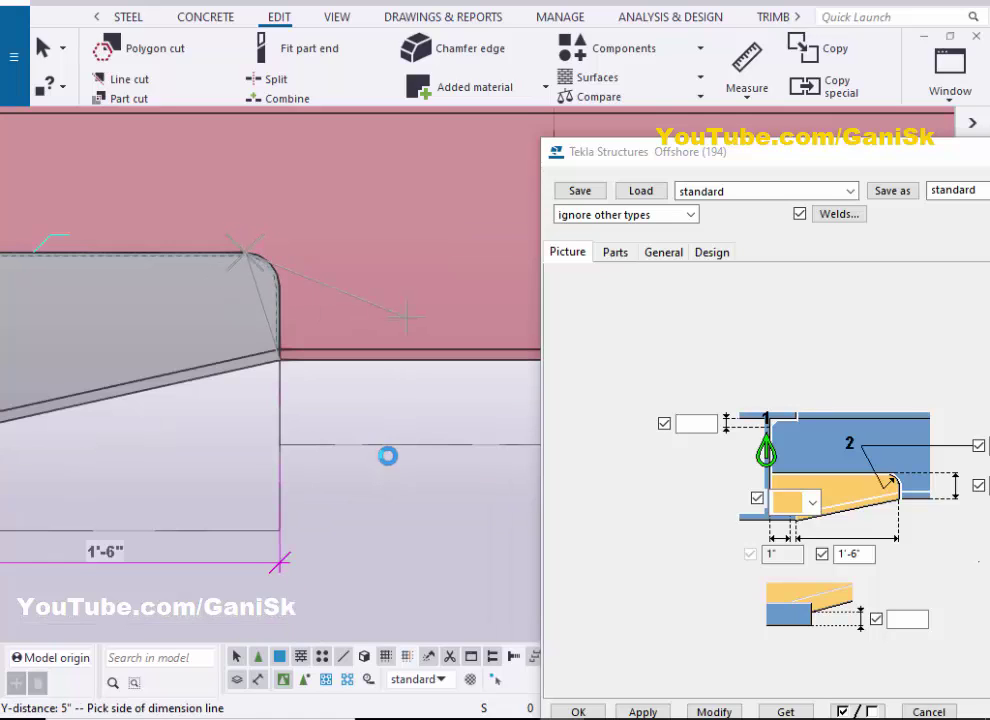
pyautogui.click(387, 456)
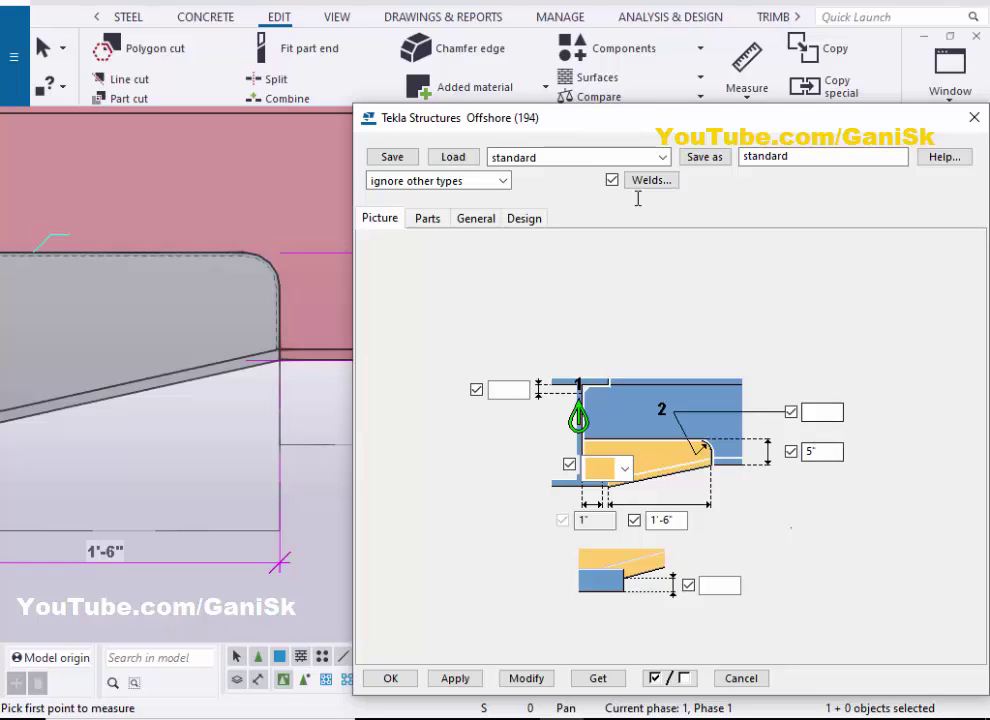
# Apply a 1" value, then 2", to the Offshore (194) haunch corner
pyautogui.scroll(2, 265, 280)
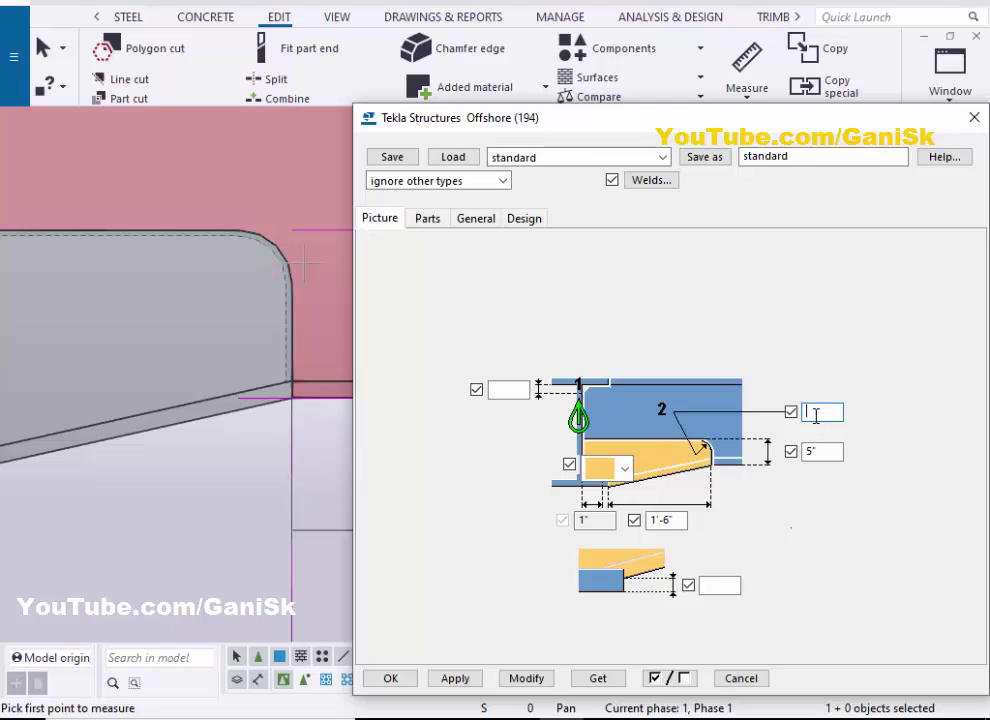
pyautogui.click(522, 680)
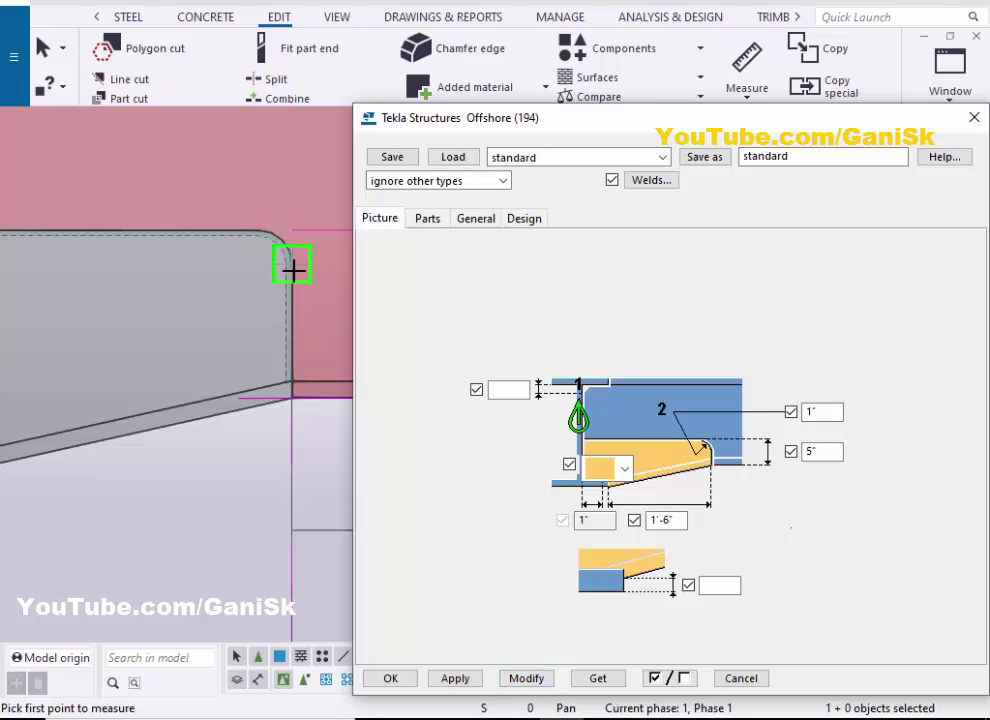
pyautogui.doubleClick(820, 410)
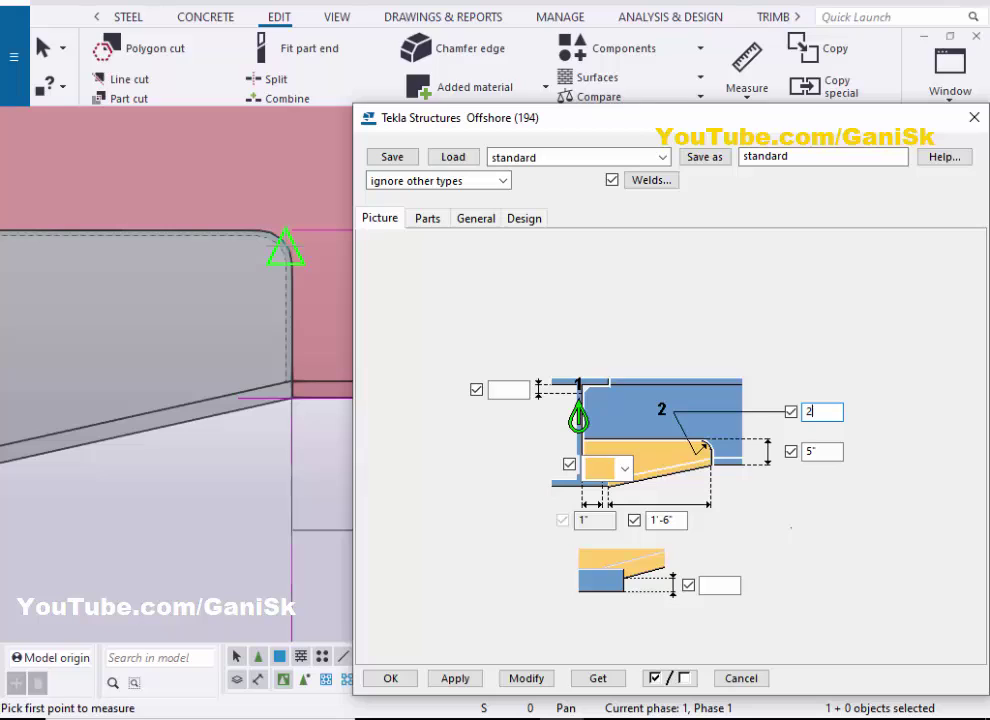
pyautogui.click(524, 679)
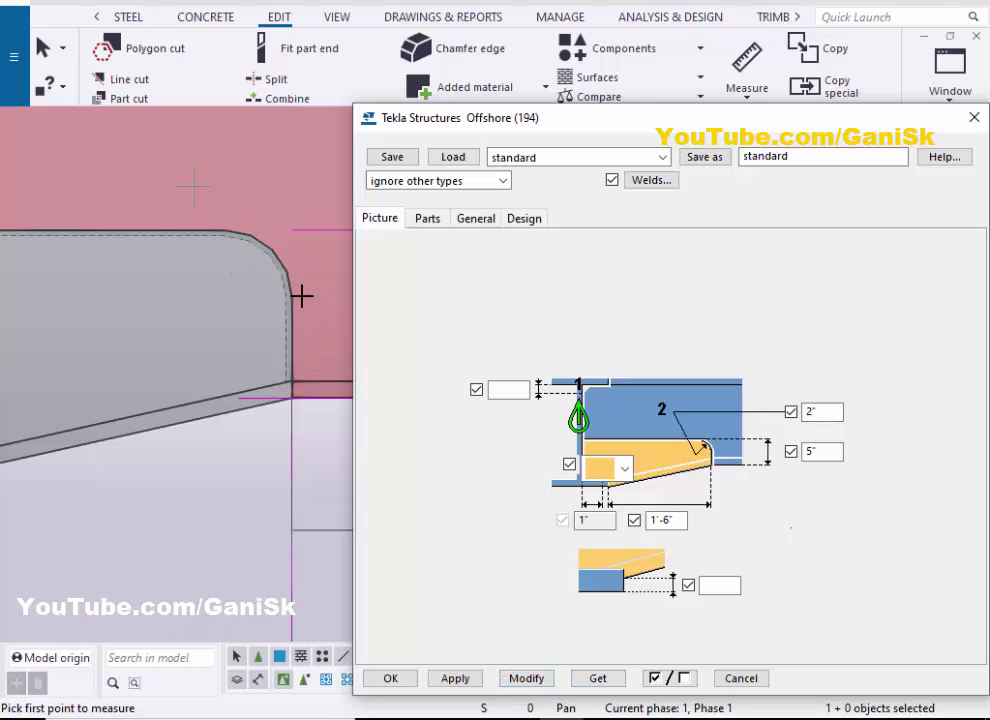
pyautogui.scroll(-3, 303, 290)
pyautogui.scroll(4, 290, 277)
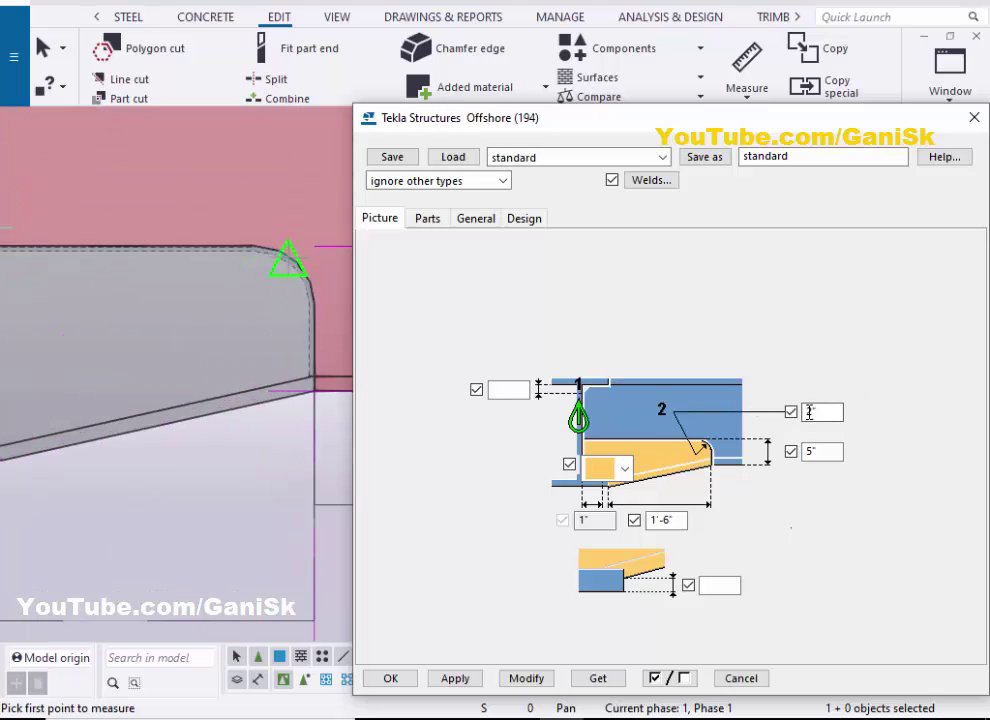
pyautogui.scroll(-4, 281, 343)
# Review the Offshore (194) Parts settings, close the dialog, and interrupt the measuring command
pyautogui.click(428, 219)
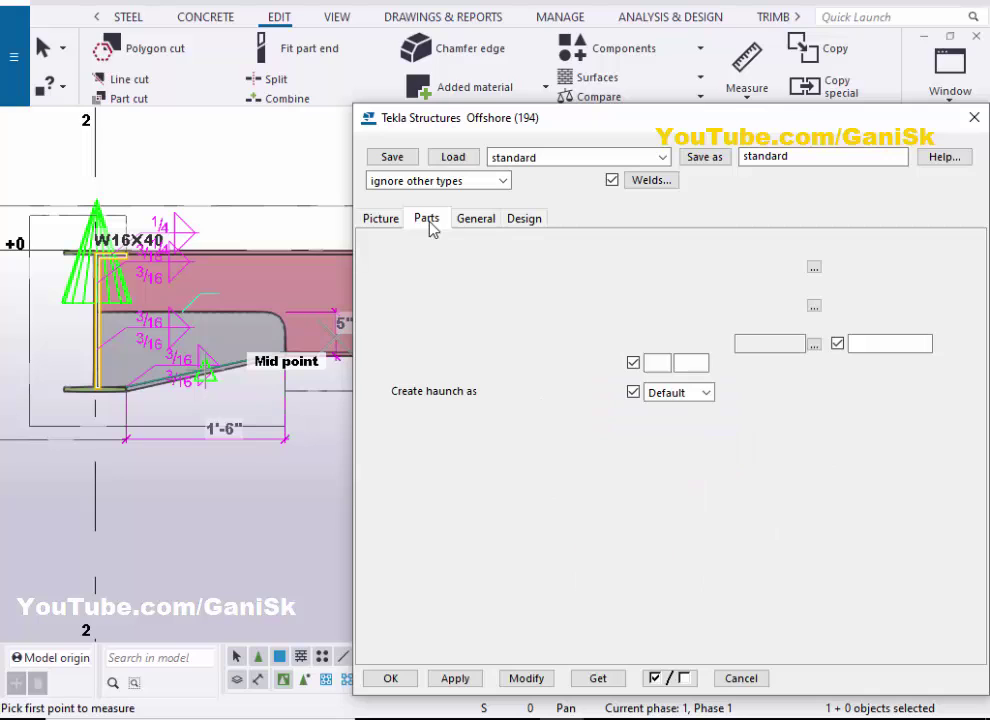
pyautogui.scroll(4, 203, 327)
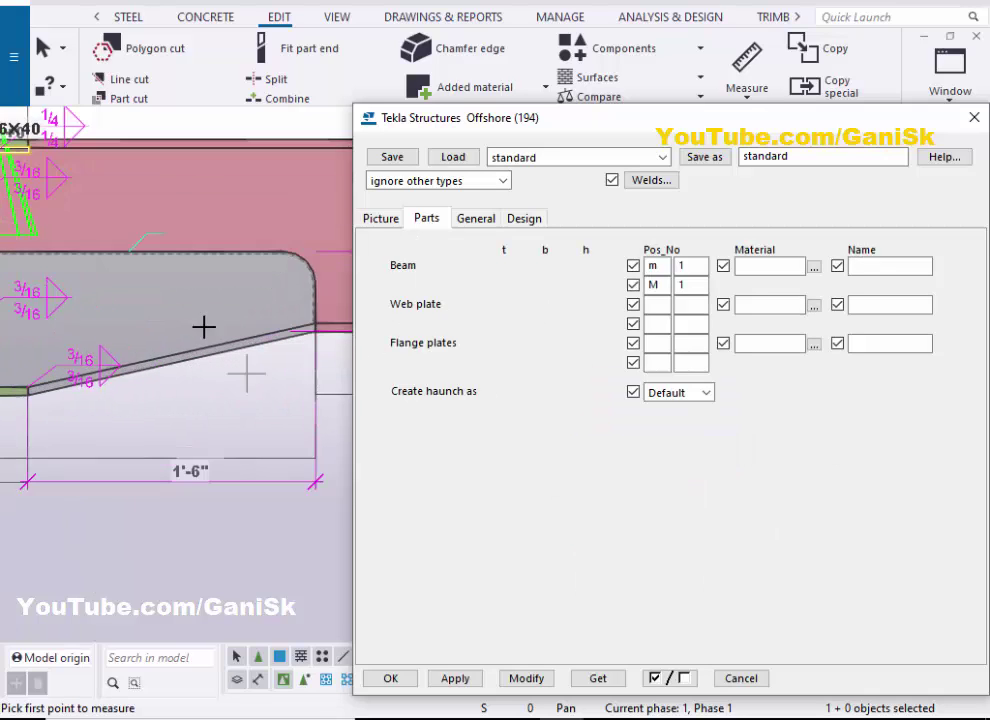
pyautogui.moveTo(904, 124); pyautogui.dragTo(833, 74)
pyautogui.click(321, 628)
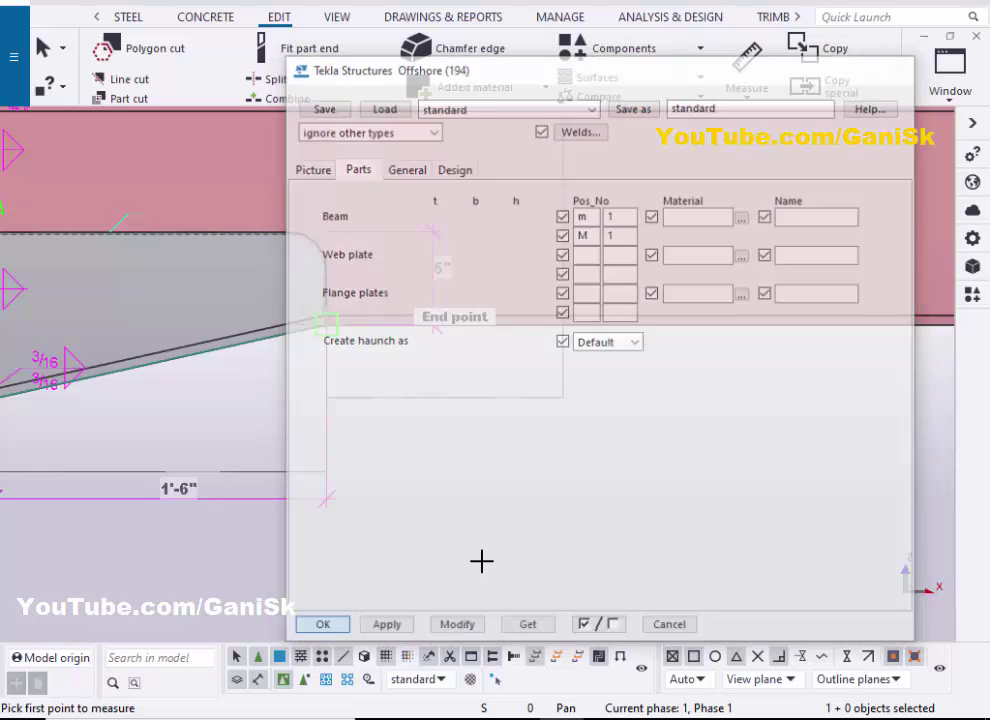
pyautogui.rightClick(482, 433)
pyautogui.click(574, 102)
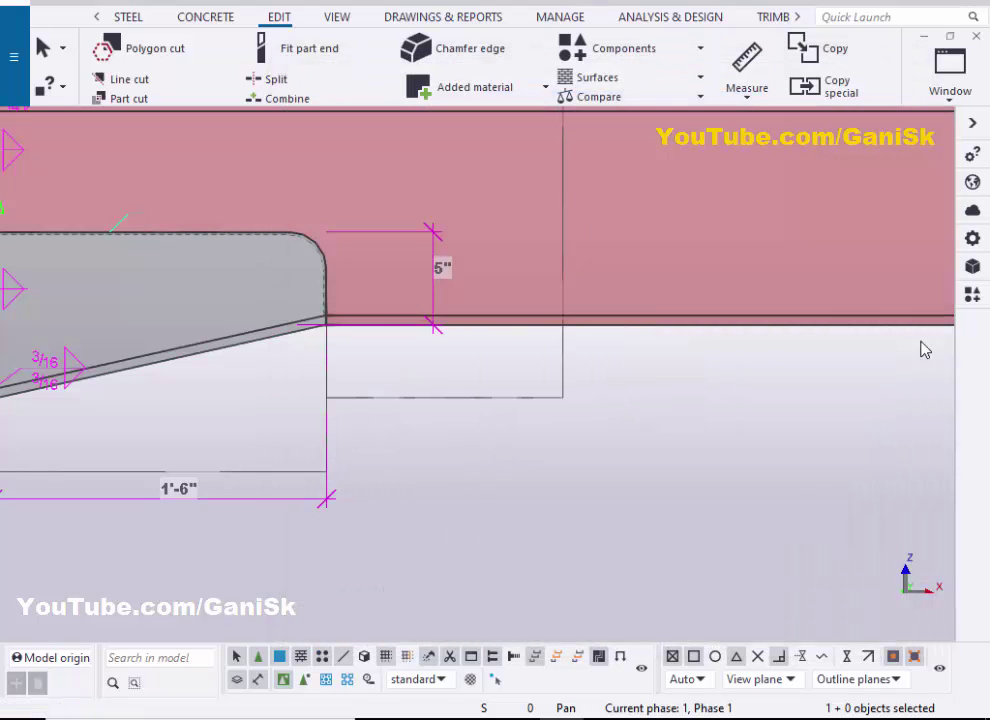
# Switch to View 1 - 3d, redraw it and zoom in on the grid 2/B connection
pyautogui.click(951, 70)
pyautogui.click(850, 232)
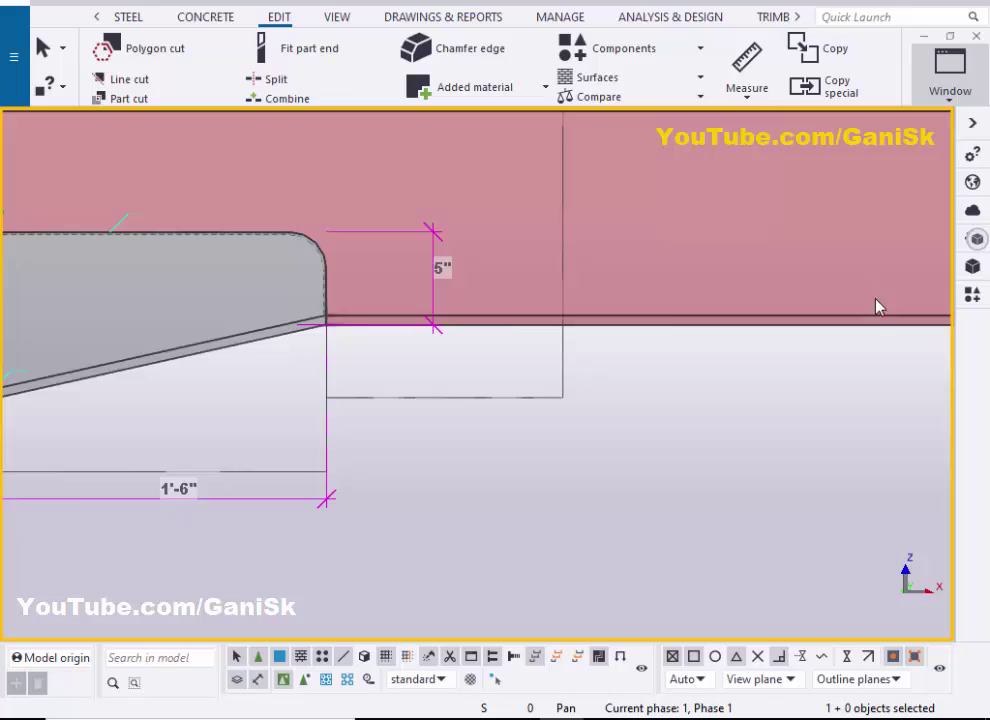
pyautogui.scroll(5, 643, 445)
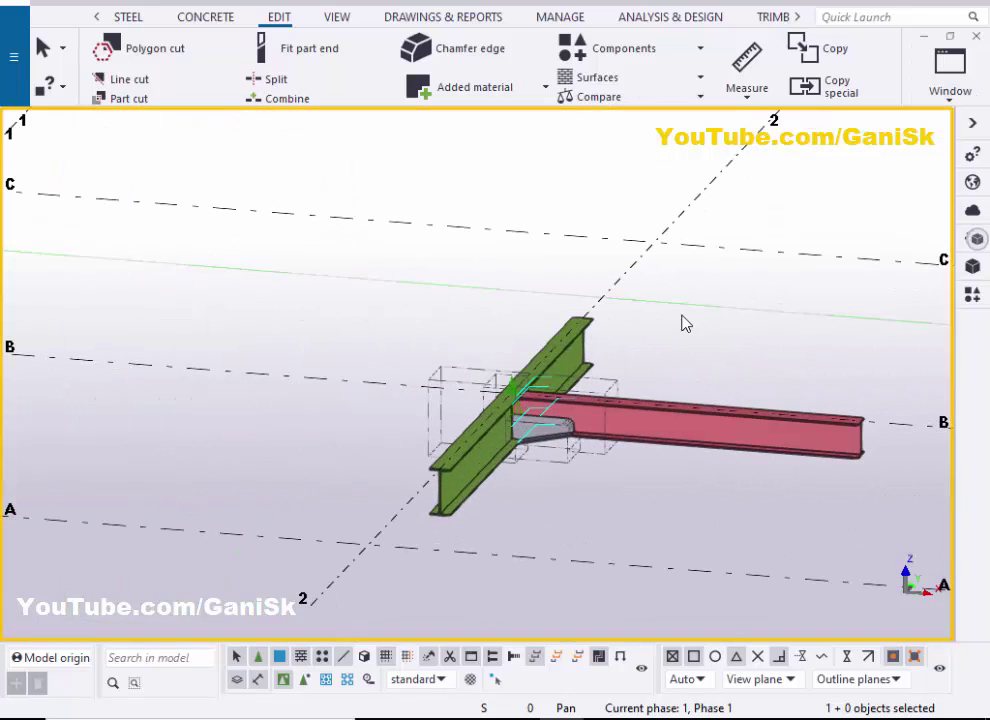
pyautogui.rightClick(685, 322)
pyautogui.click(729, 417)
pyautogui.scroll(6, 557, 431)
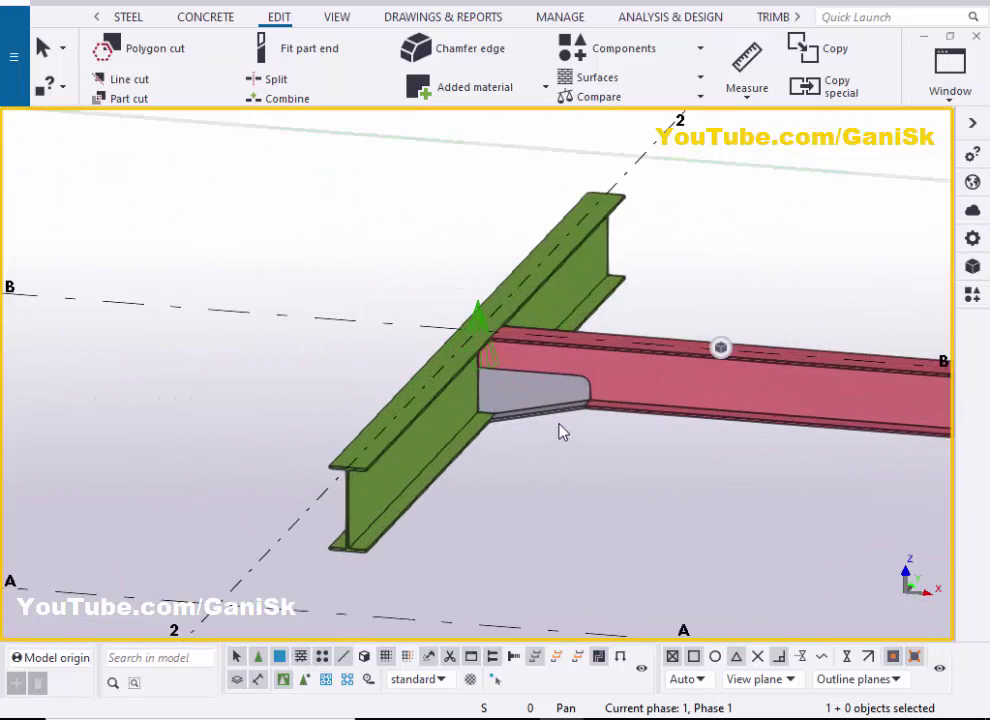
pyautogui.scroll(2, 565, 402)
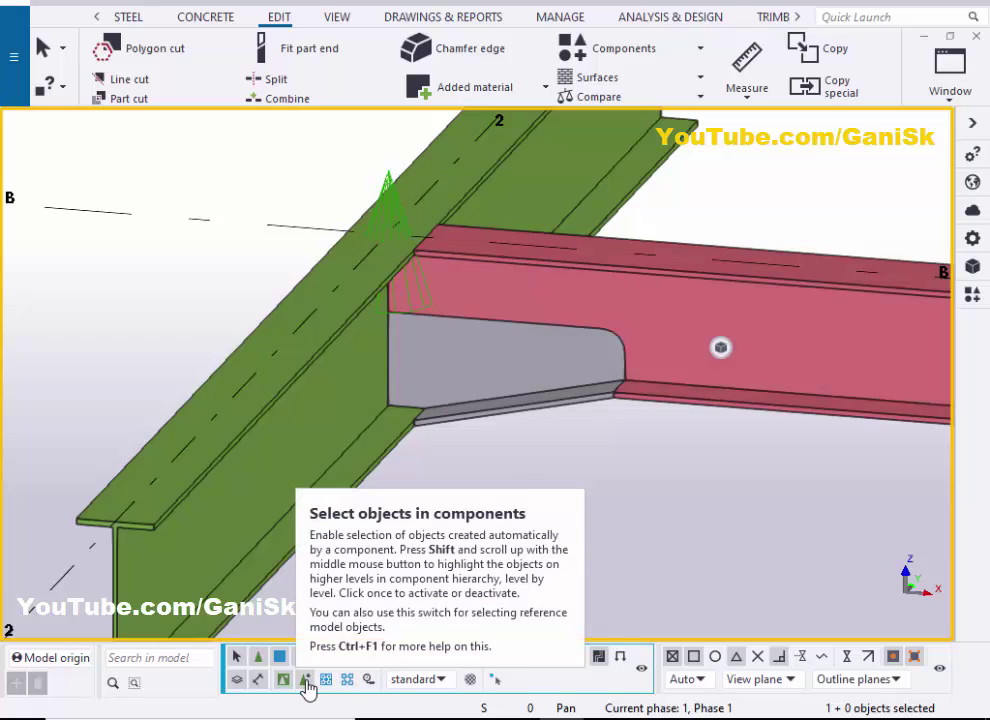
# Turn on Select objects in components and check the red W12X40 beam's properties
pyautogui.click(307, 686)
pyautogui.moveTo(482, 537)
pyautogui.keyDown('ctrl'); pyautogui.mouseDown(button='middle')
pyautogui.moveTo(552, 431)
pyautogui.moveTo(613, 370)
pyautogui.mouseUp(button='middle'); pyautogui.keyUp('ctrl')
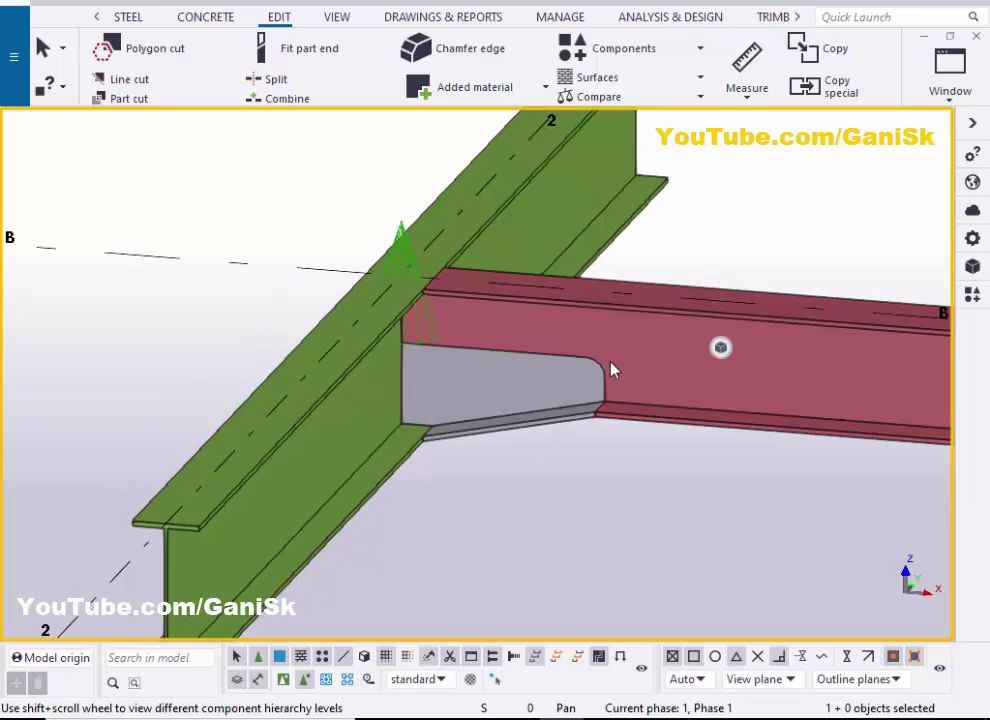
pyautogui.doubleClick(681, 323)
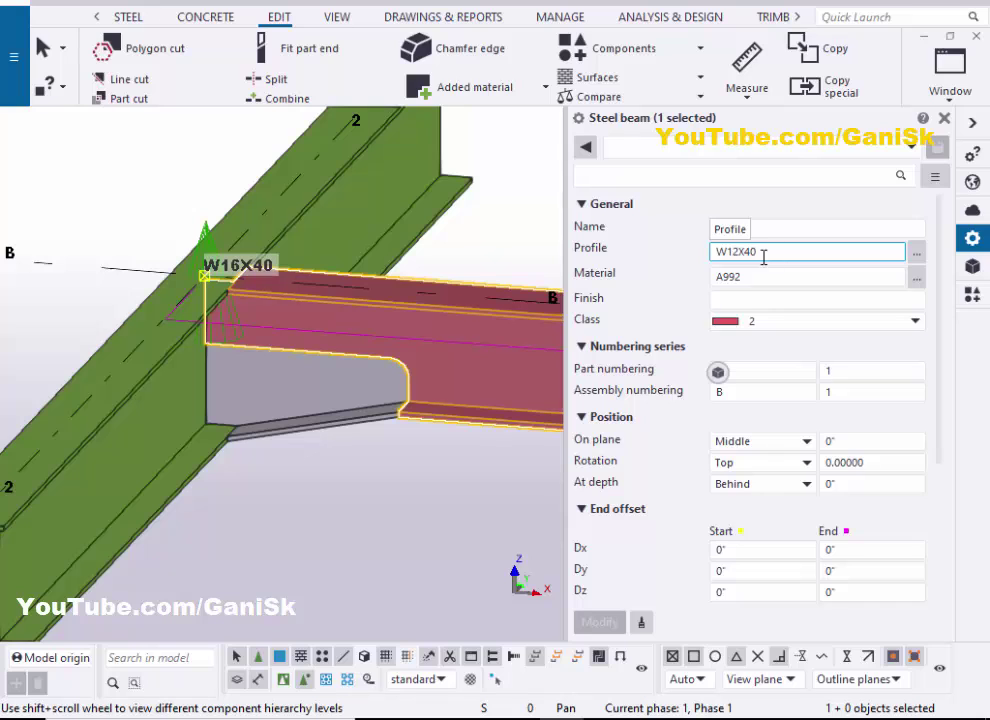
pyautogui.click(944, 118)
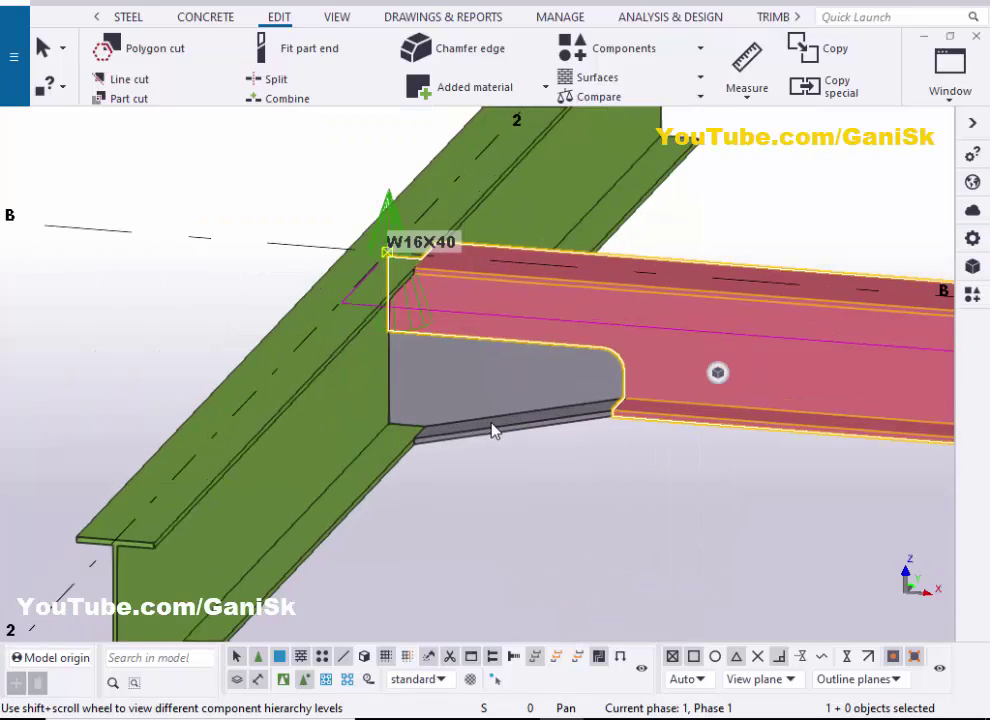
# Check that the grey haunch part is a W12X40 A36 profile of class 99, then clear the selection
pyautogui.click(522, 428)
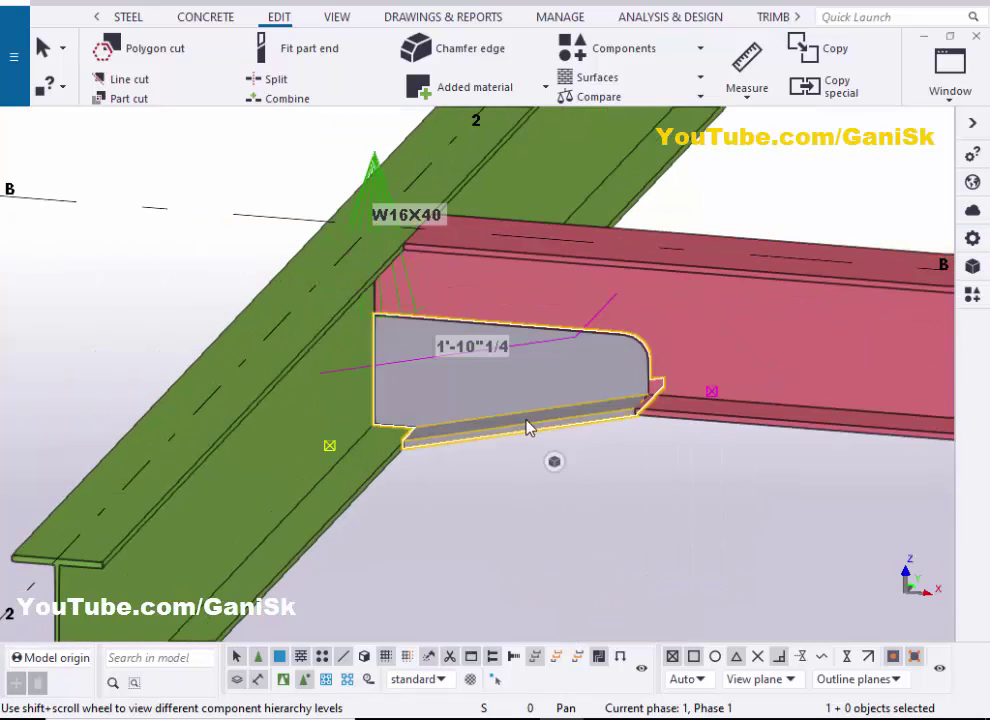
pyautogui.doubleClick(528, 428)
pyautogui.click(742, 253)
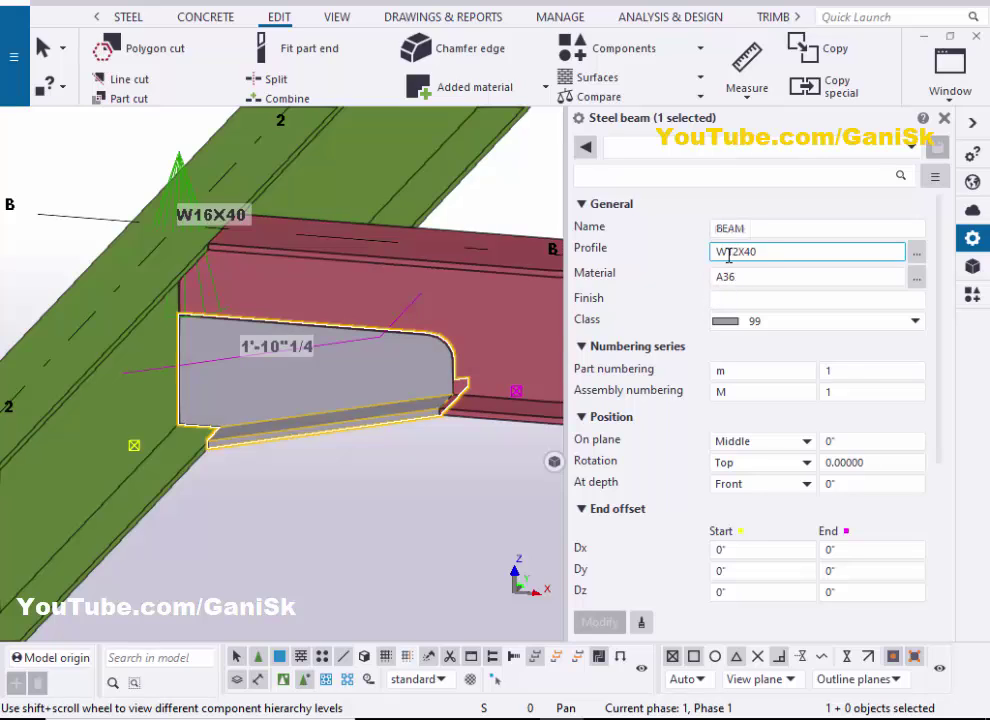
pyautogui.click(944, 118)
pyautogui.click(716, 288)
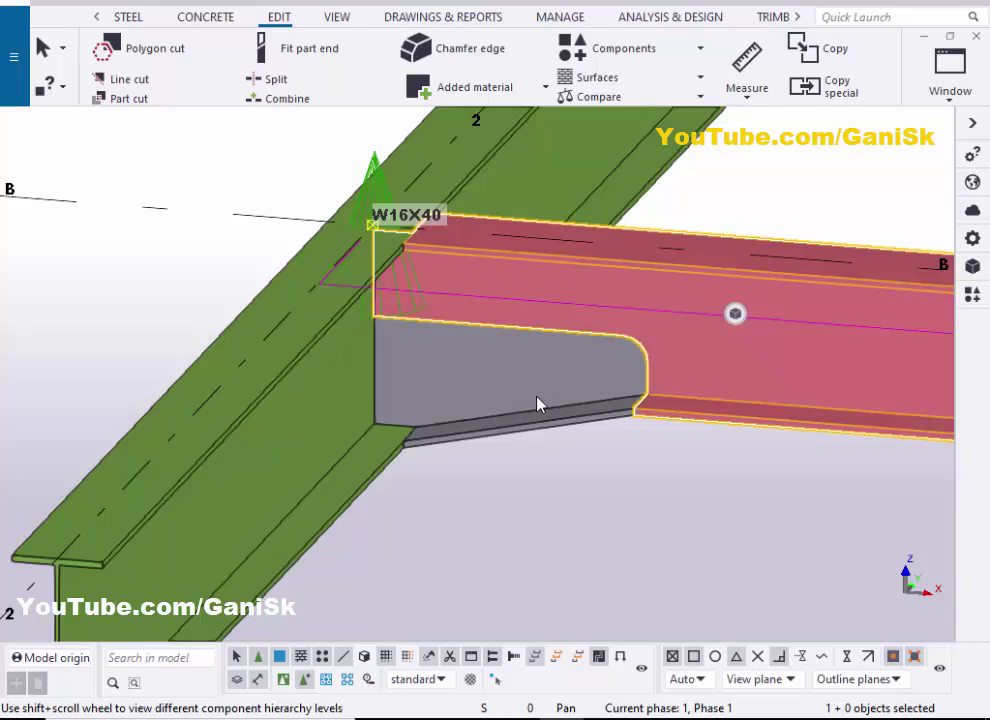
pyautogui.click(516, 384)
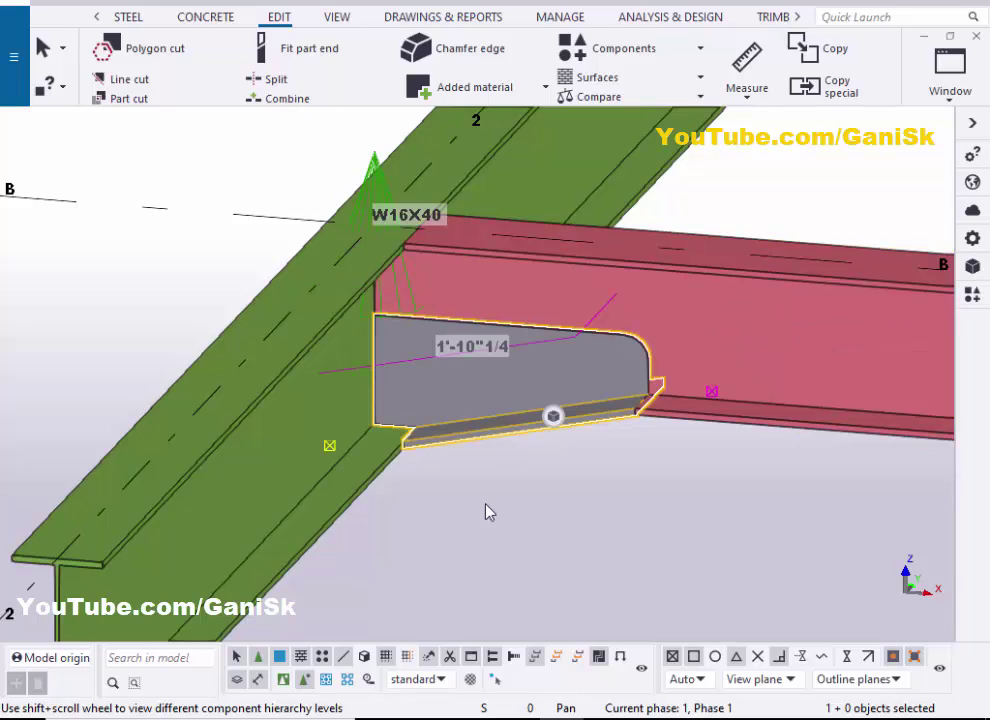
pyautogui.click(365, 200)
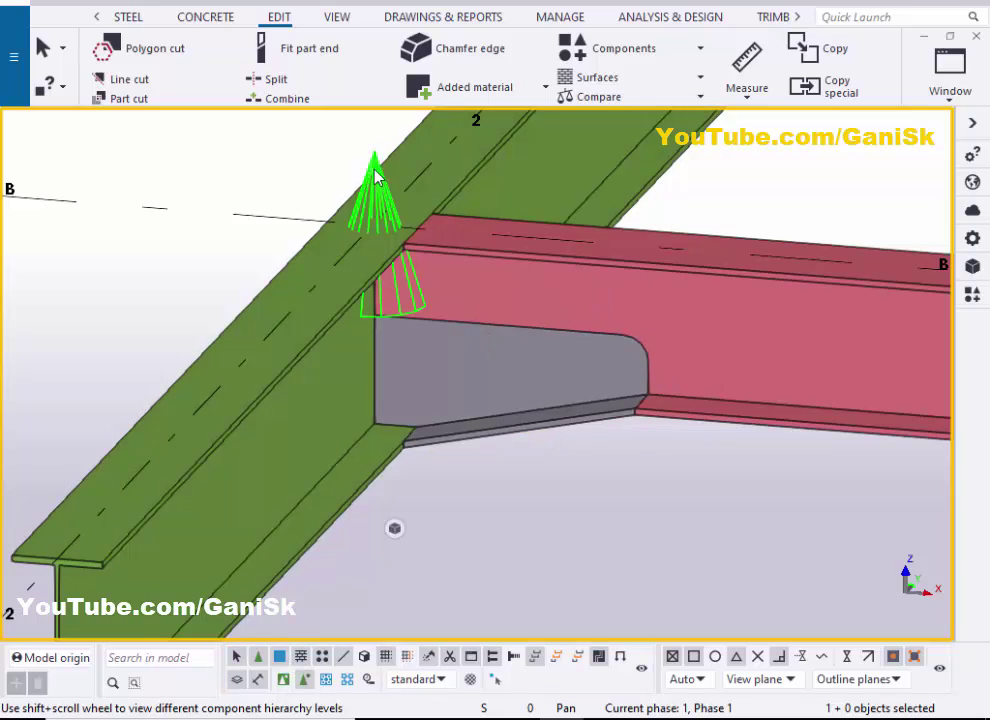
# Set the Offshore (194) 'Create haunch as' option to Plates, modify, close, and redraw the view
pyautogui.doubleClick(374, 174)
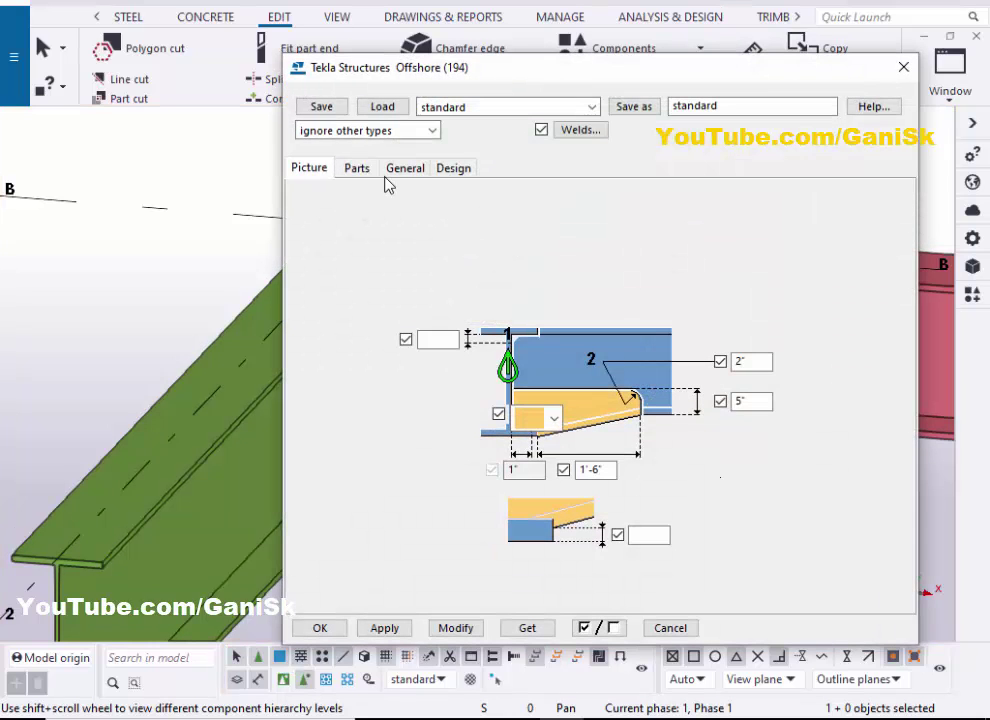
pyautogui.click(360, 168)
pyautogui.click(605, 343)
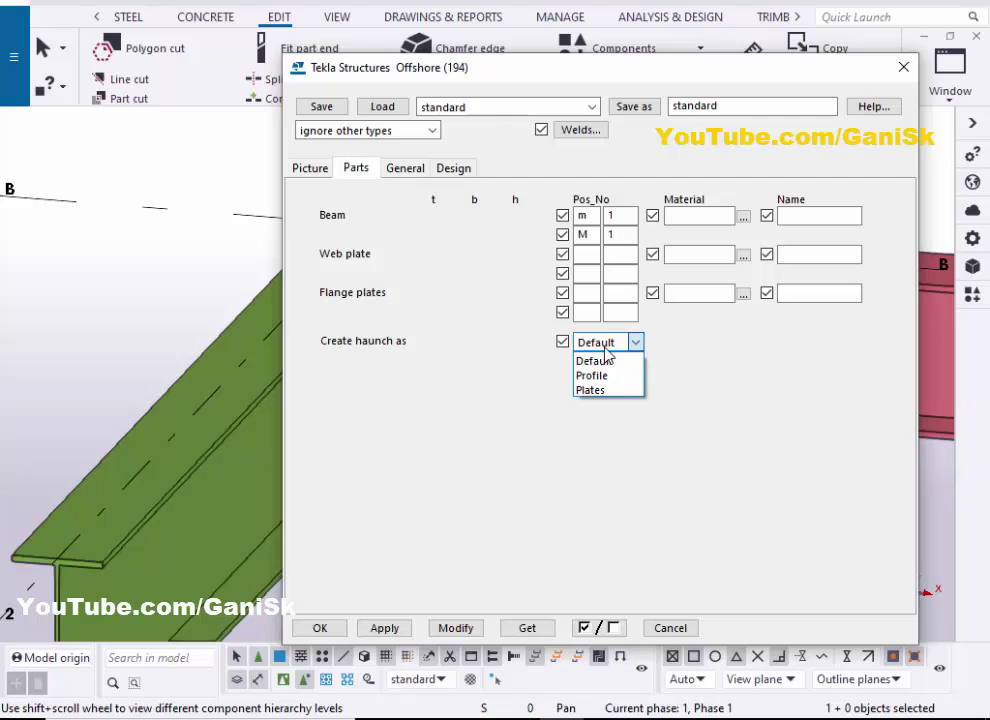
pyautogui.click(604, 390)
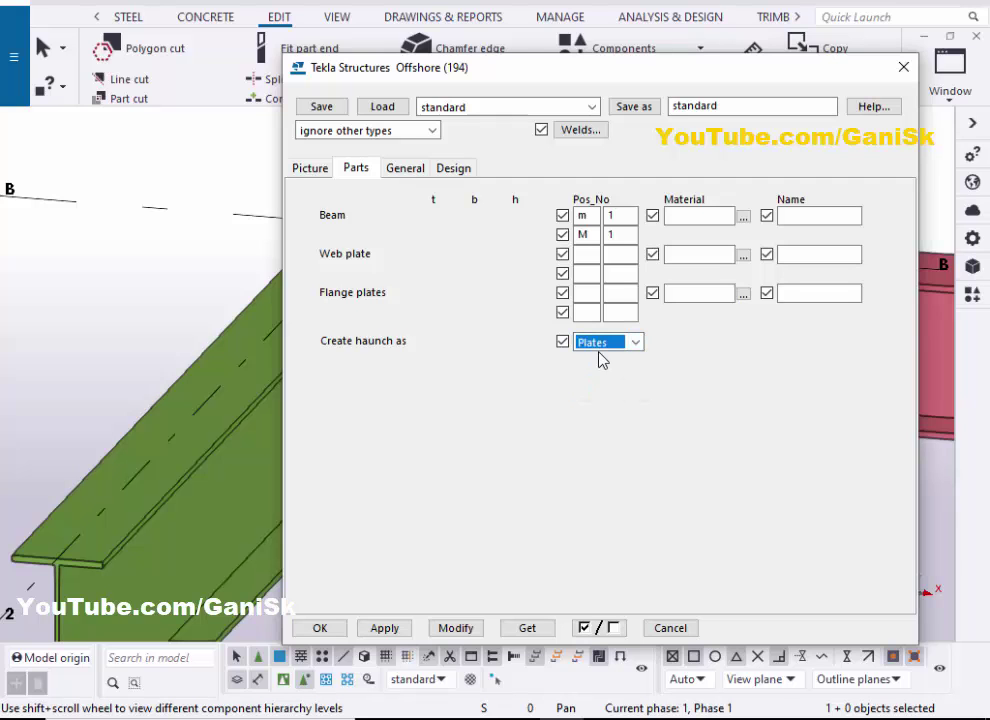
pyautogui.click(449, 627)
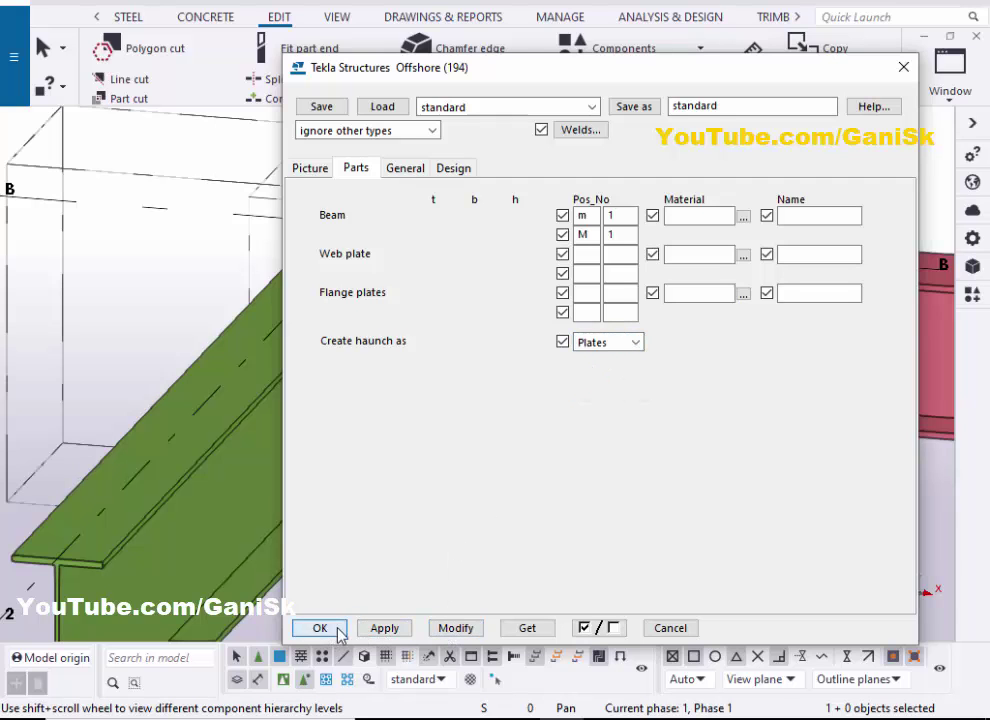
pyautogui.click(336, 629)
pyautogui.rightClick(490, 559)
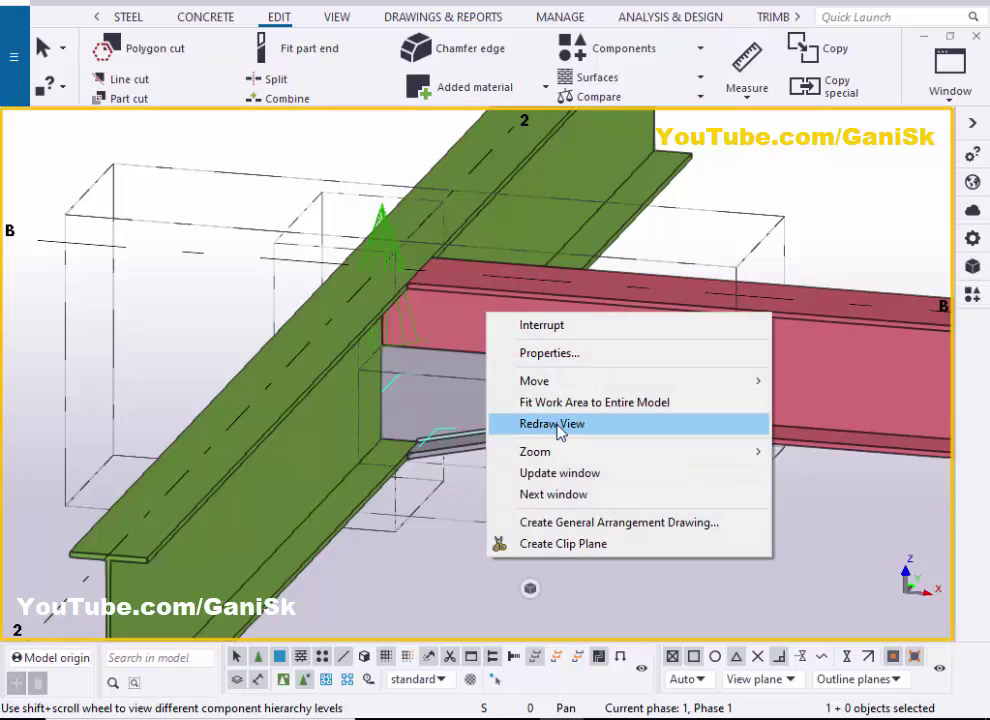
pyautogui.click(520, 423)
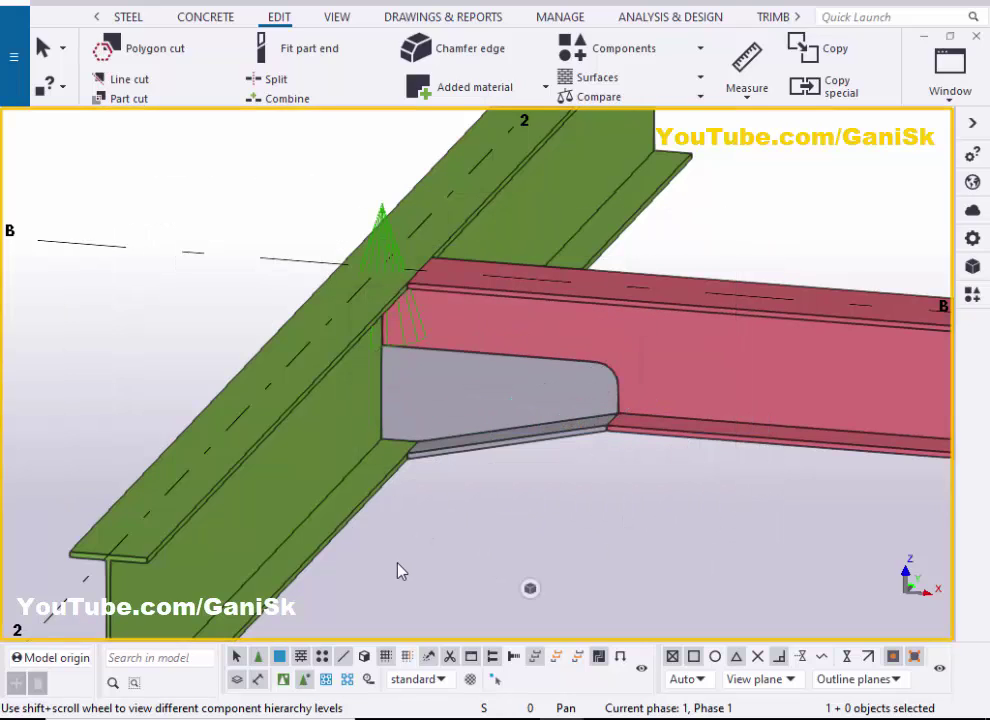
# Select the haunch's bottom and web plates and inspect the bottom plate's properties
pyautogui.click(520, 450)
pyautogui.scroll(4, 540, 450)
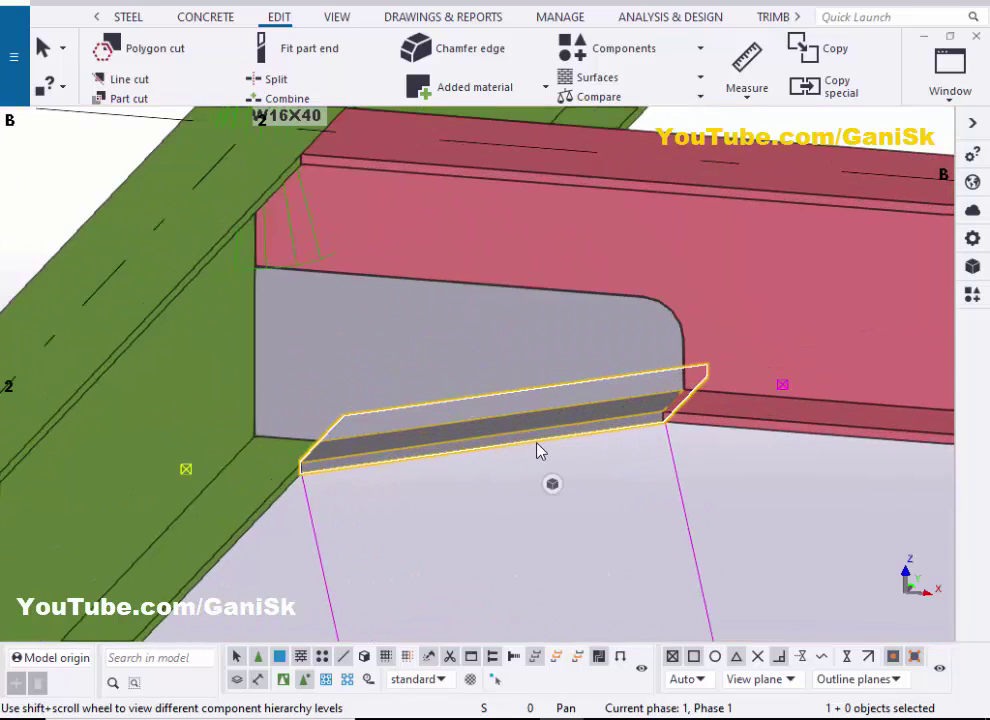
pyautogui.click(515, 340)
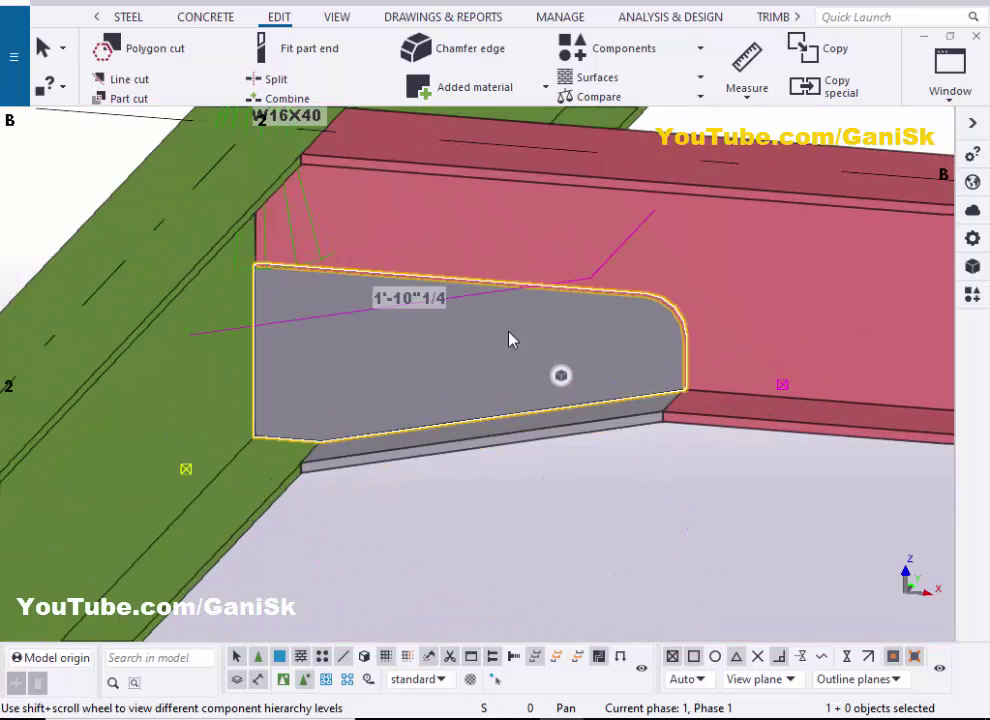
pyautogui.doubleClick(526, 450)
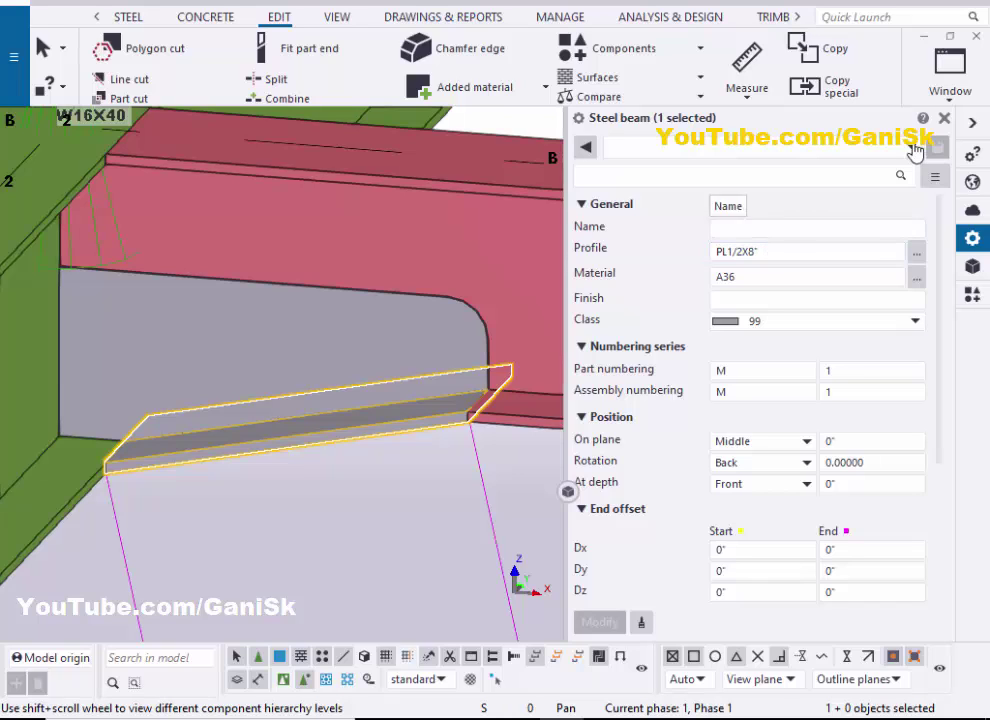
pyautogui.click(944, 118)
pyautogui.scroll(3, 585, 457)
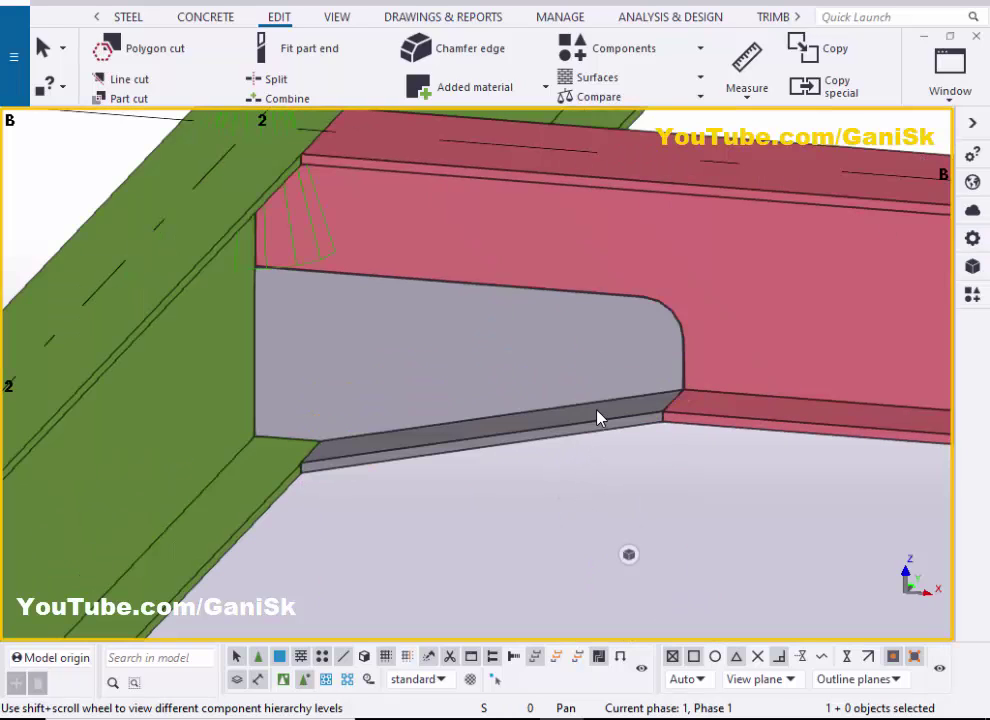
# Change the bottom plate profile from PL1/2X8 to PL1/4*8 via the catalog height 1/4 and modify
pyautogui.doubleClick(594, 432)
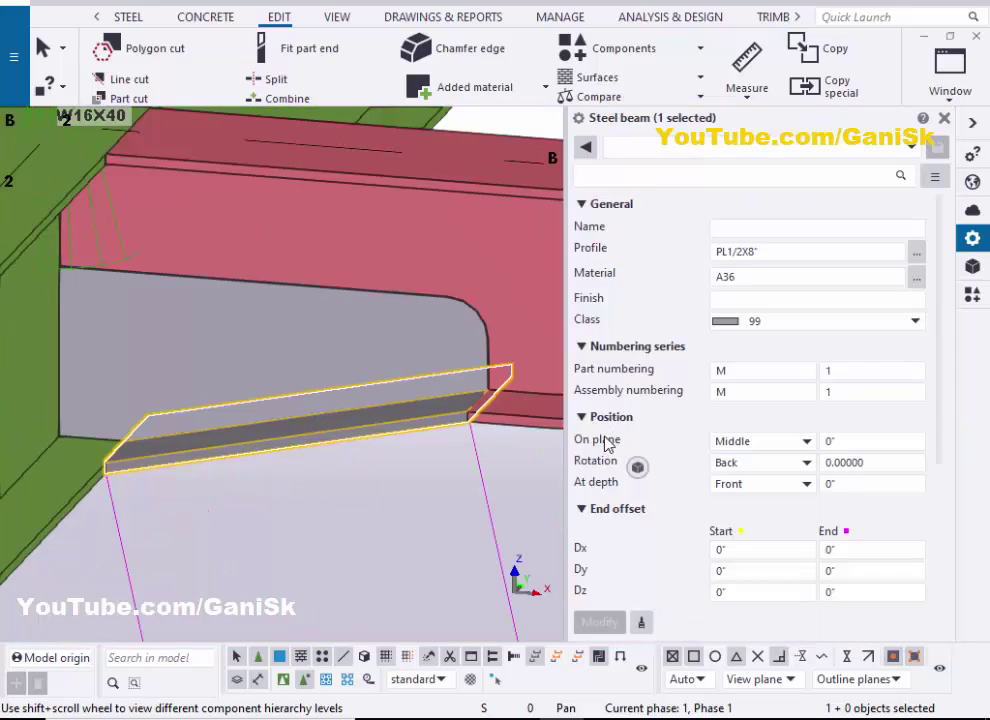
pyautogui.click(916, 253)
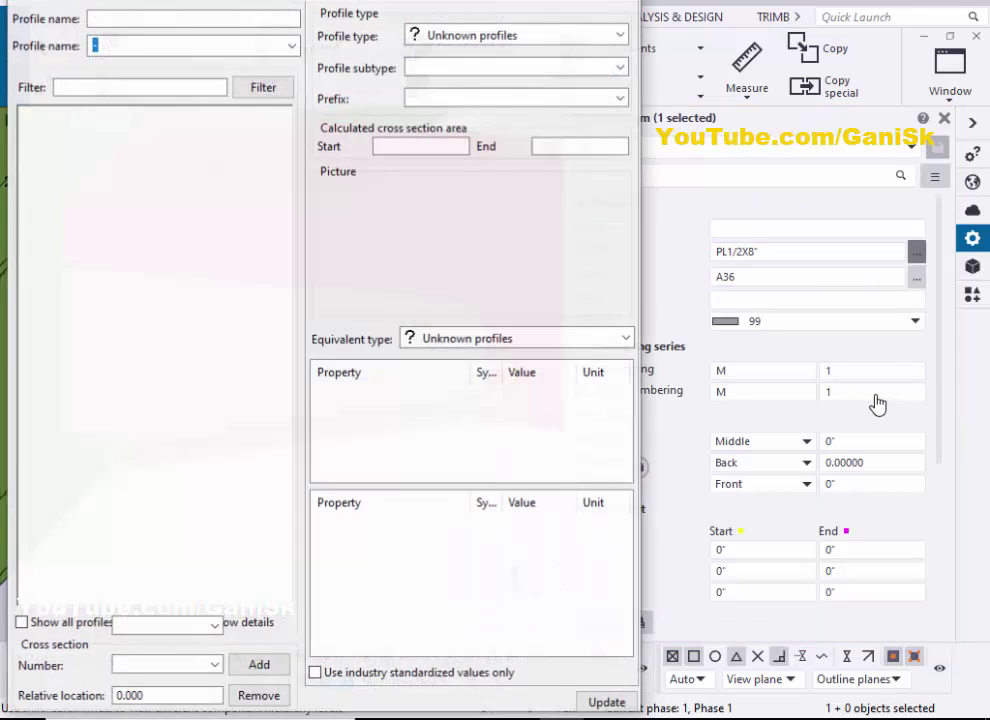
pyautogui.click(521, 487)
pyautogui.click(521, 487)
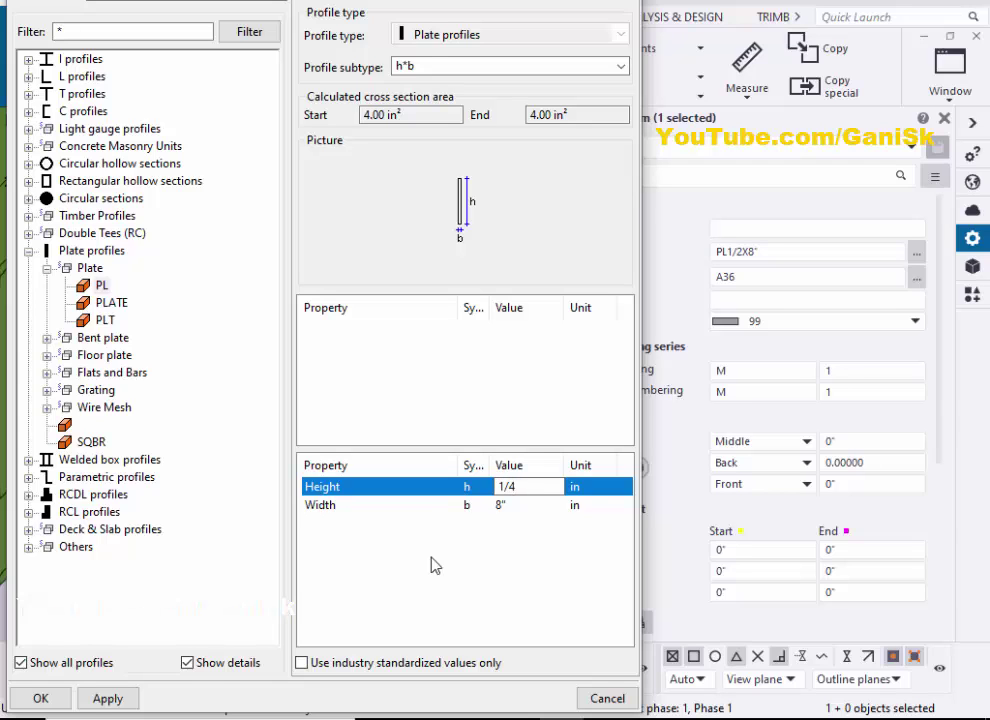
pyautogui.click(108, 697)
pyautogui.click(40, 698)
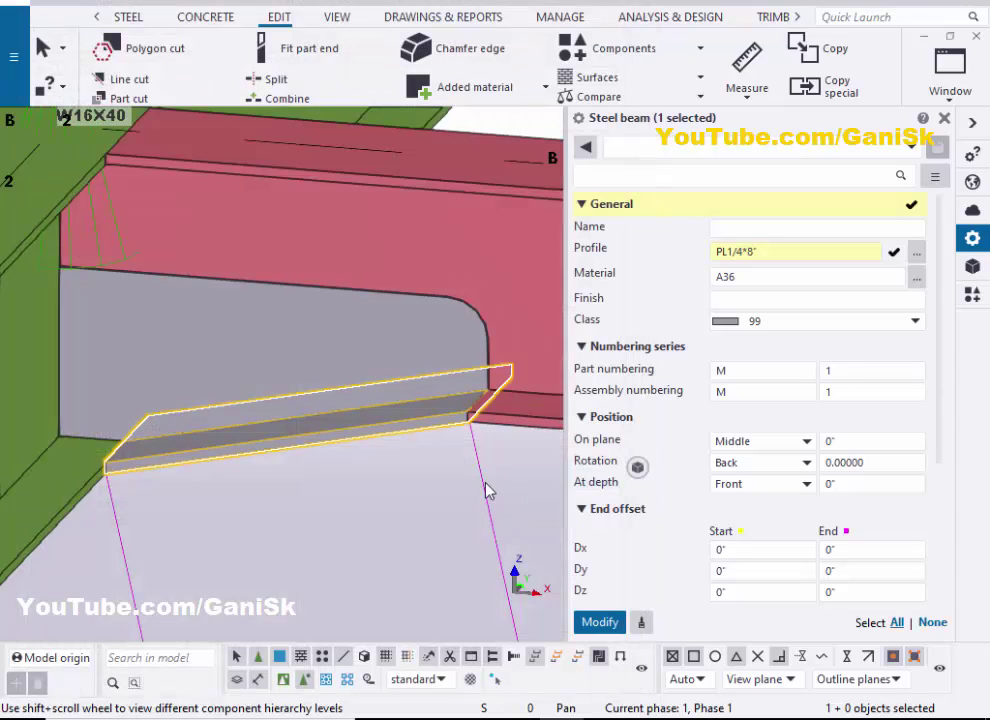
pyautogui.click(595, 622)
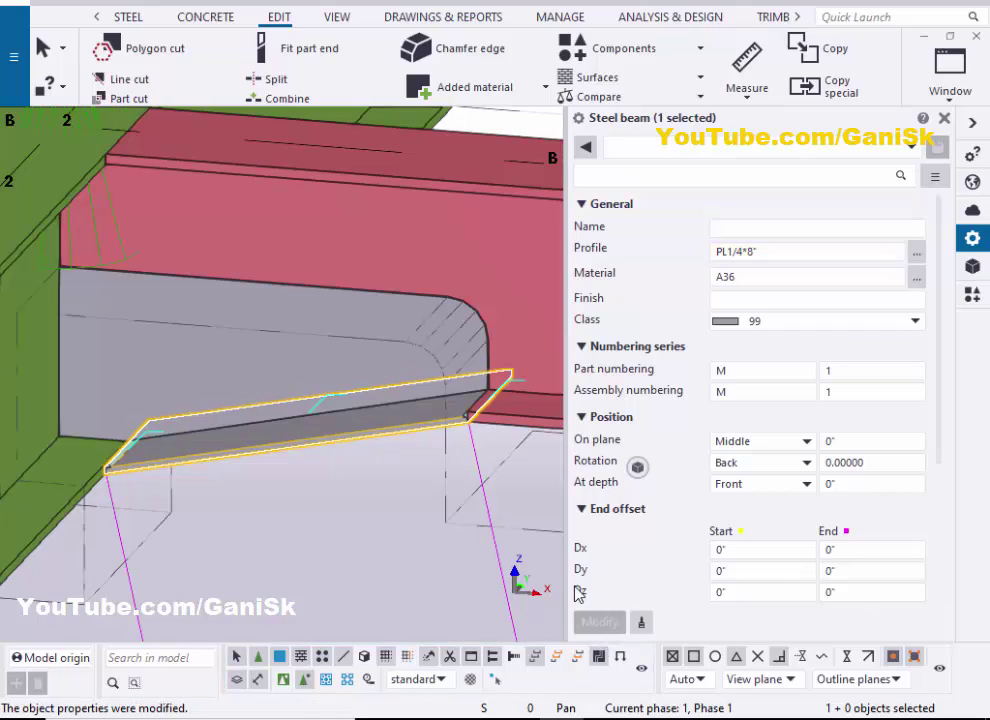
pyautogui.scroll(2, 366, 437)
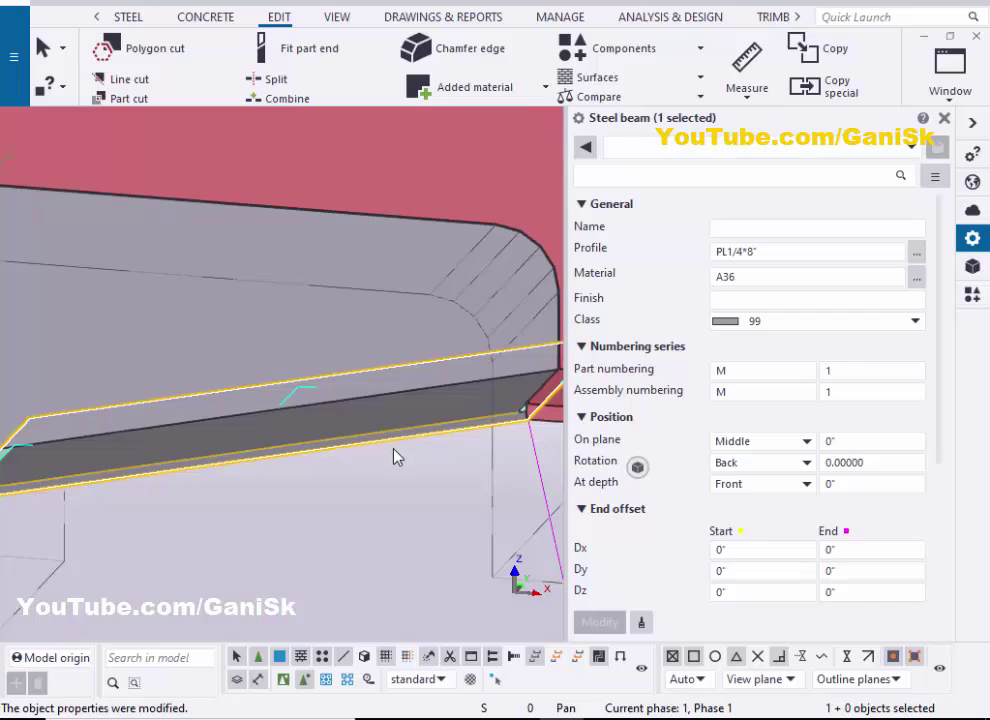
pyautogui.scroll(-2, 396, 457)
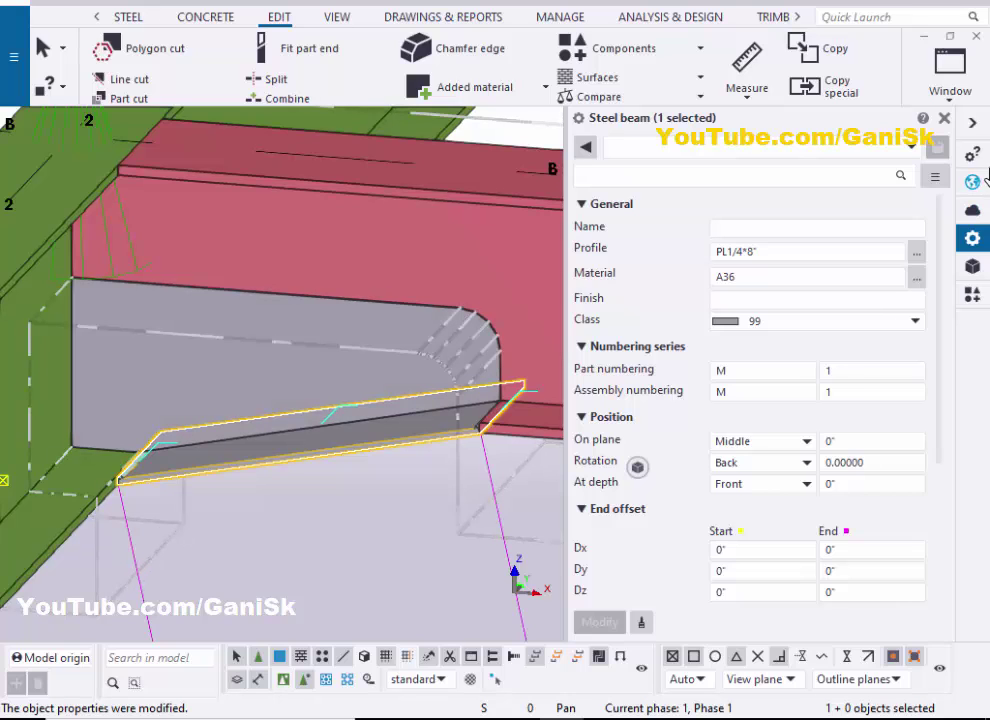
pyautogui.click(944, 118)
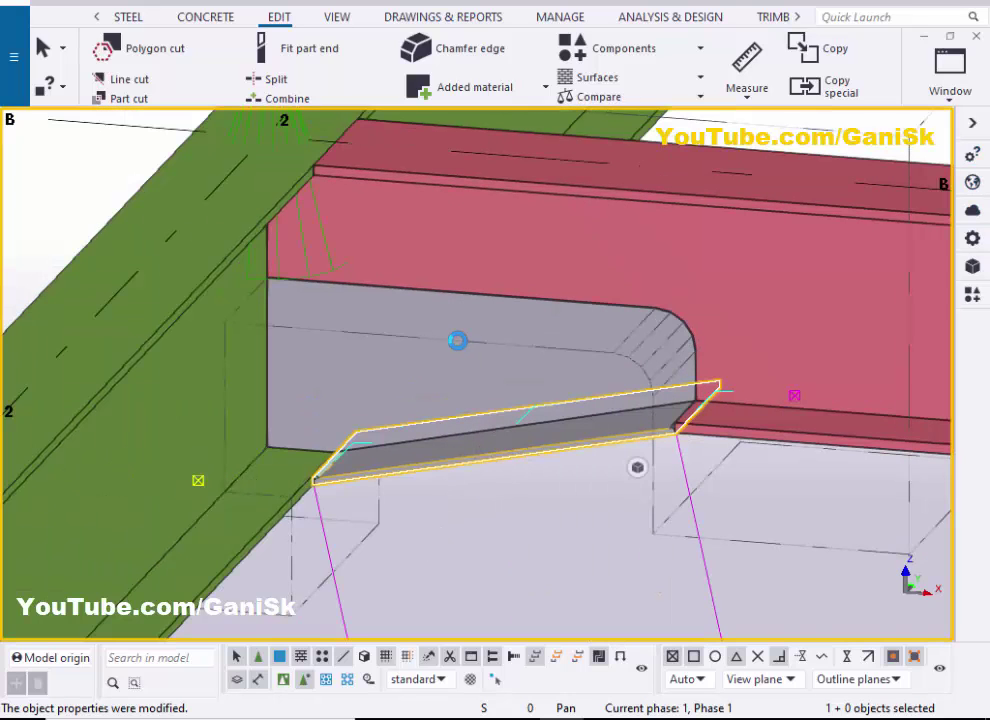
pyautogui.doubleClick(457, 353)
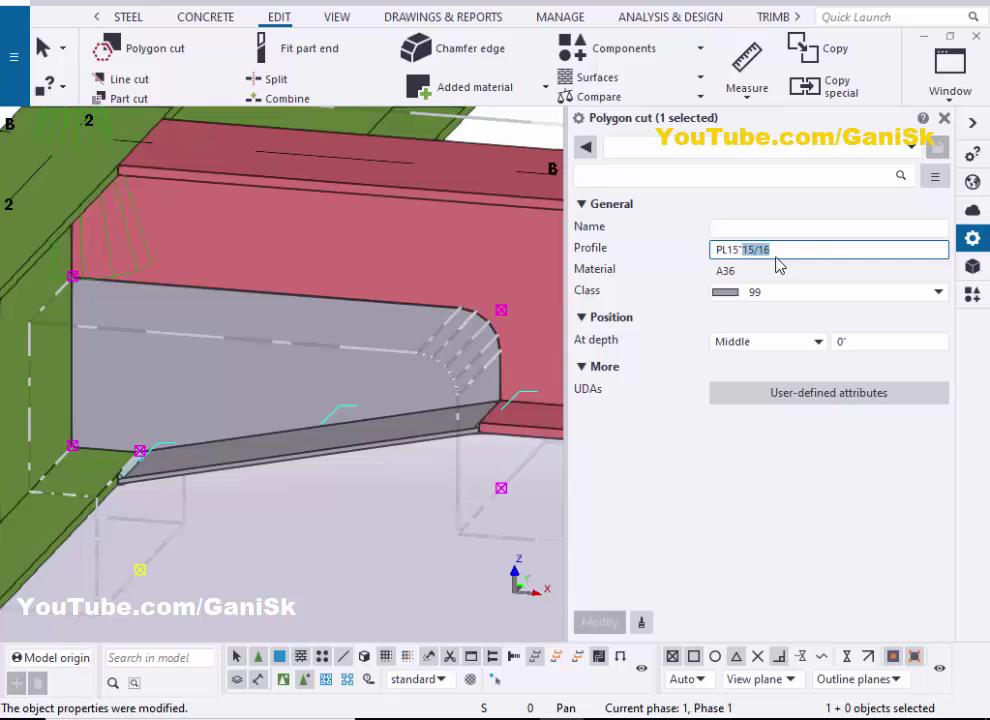
pyautogui.click(944, 118)
pyautogui.moveTo(533, 580)
pyautogui.keyDown('ctrl'); pyautogui.mouseDown(button='middle')
pyautogui.moveTo(568, 563)
pyautogui.moveTo(570, 548)
pyautogui.moveTo(543, 541)
pyautogui.mouseUp(button='middle'); pyautogui.keyUp('ctrl')
pyautogui.rightClick(535, 524)
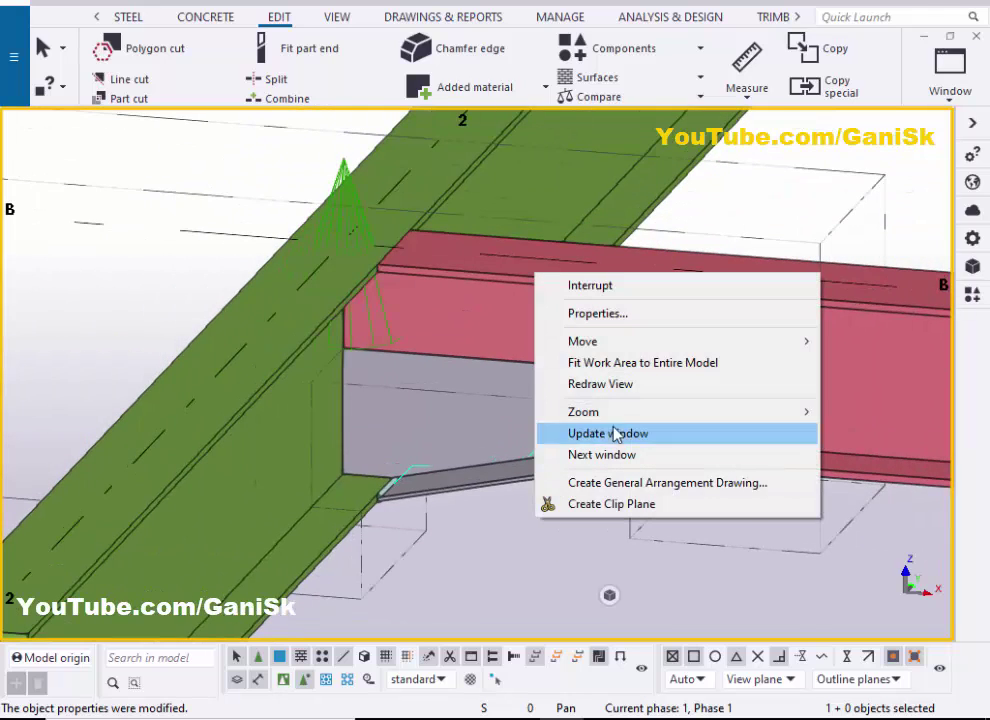
pyautogui.click(568, 389)
pyautogui.keyDown('ctrl'); pyautogui.moveTo(548, 530); pyautogui.dragTo(548, 475, button='middle'); pyautogui.keyUp('ctrl')
pyautogui.scroll(2, 598, 451)
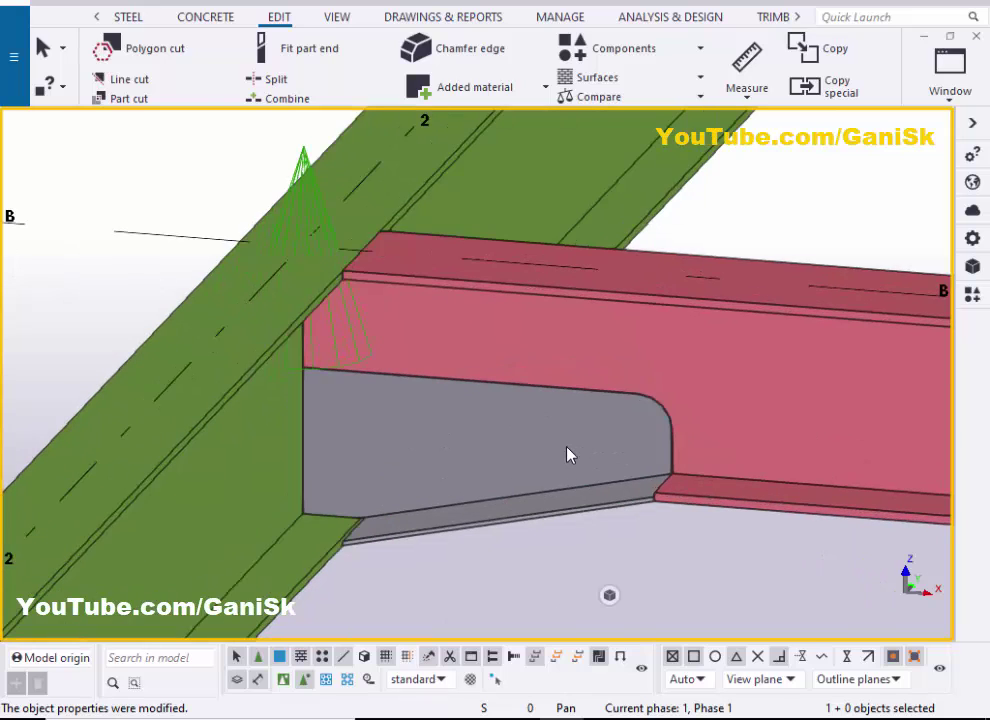
# Set the Offshore (194) 'Create haunch as' option back to Profile, confirm, and redraw the view
pyautogui.doubleClick(310, 190)
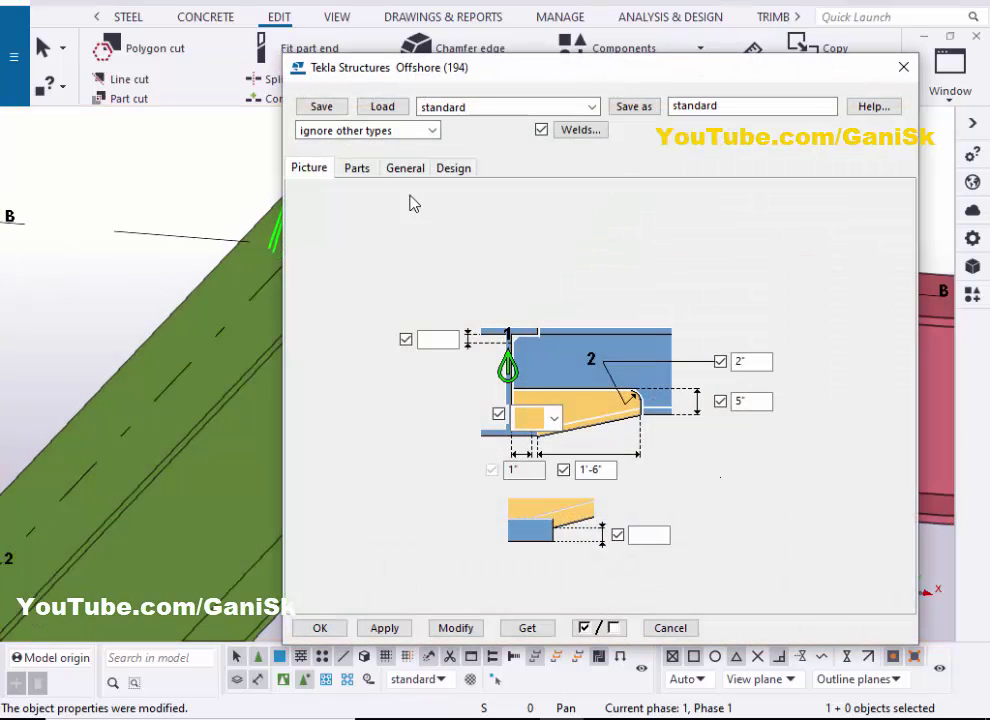
pyautogui.click(357, 168)
pyautogui.click(603, 348)
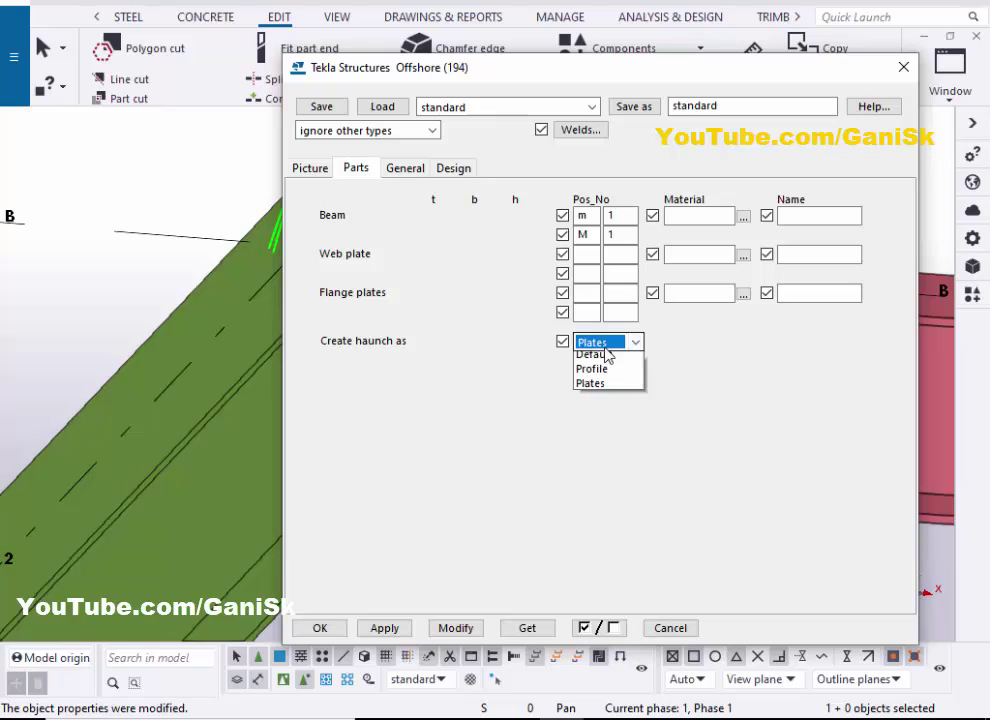
pyautogui.click(600, 369)
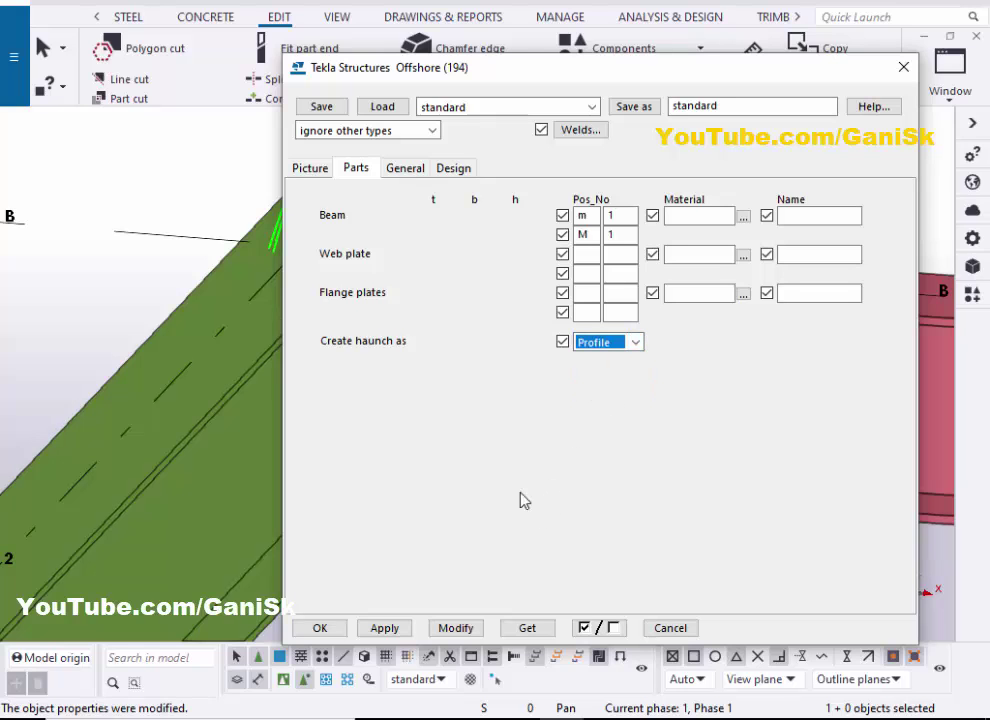
pyautogui.click(322, 628)
pyautogui.scroll(-3, 586, 415)
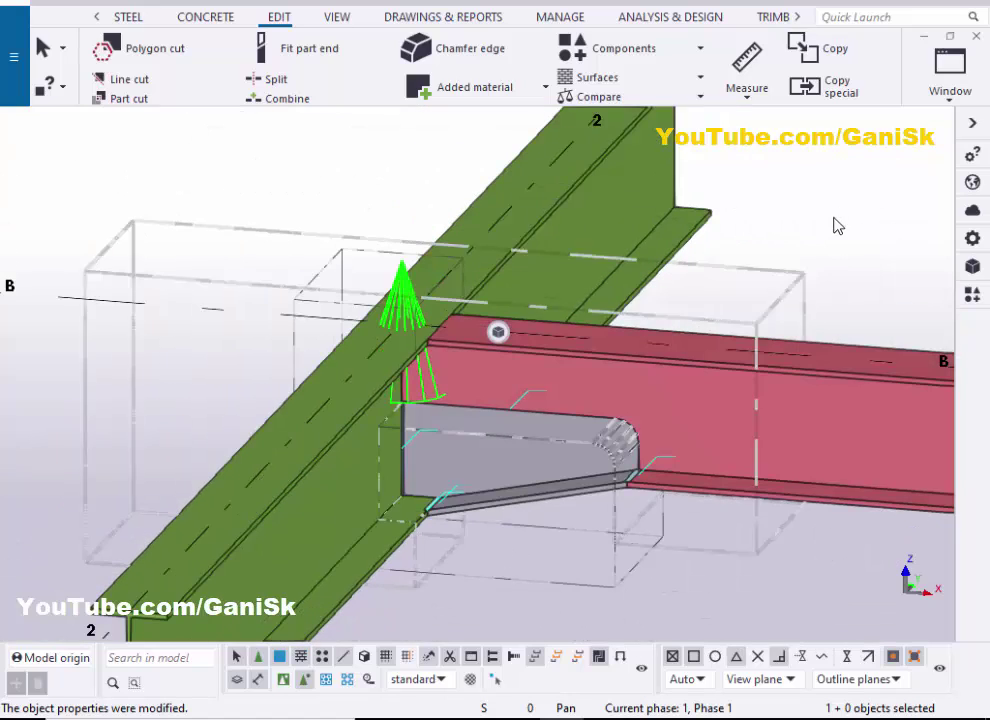
pyautogui.rightClick(778, 156)
pyautogui.click(842, 259)
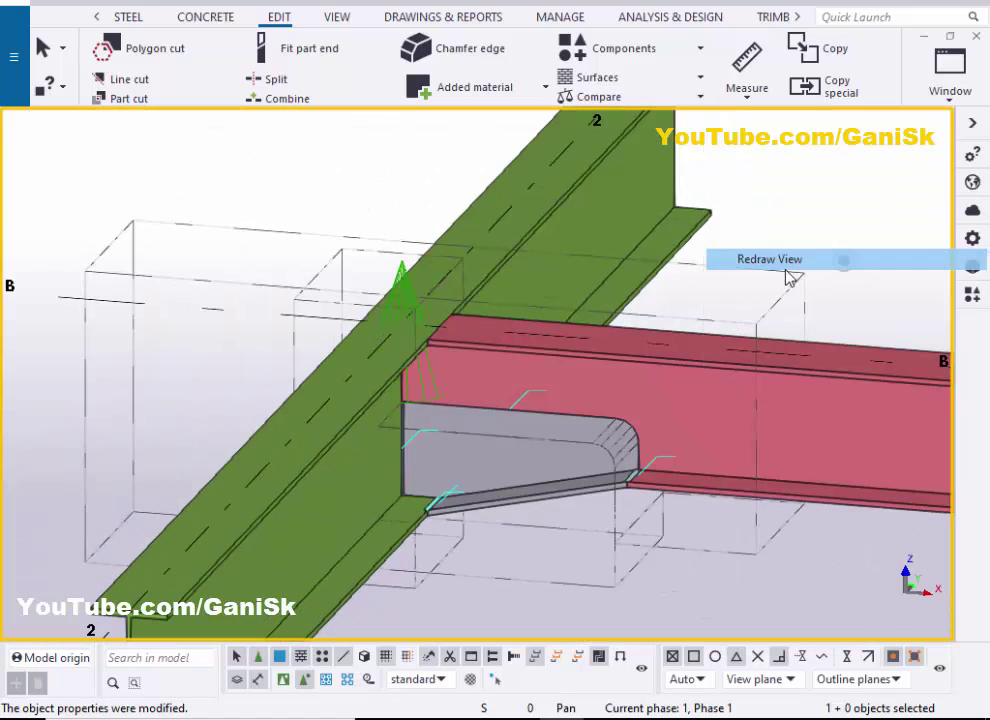
pyautogui.doubleClick(540, 485)
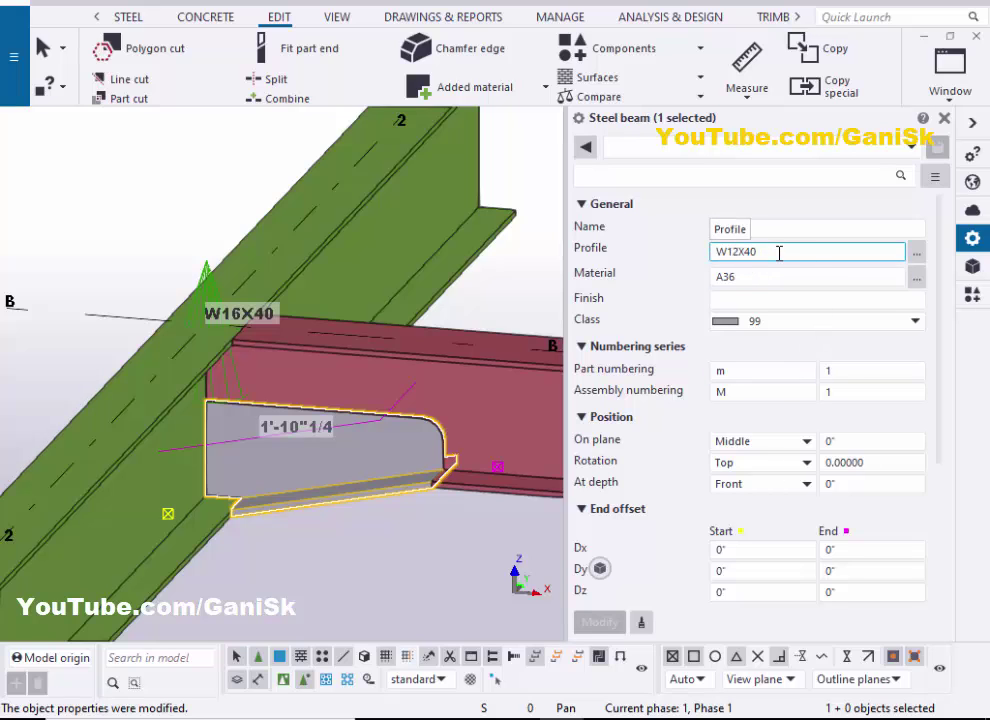
pyautogui.click(916, 252)
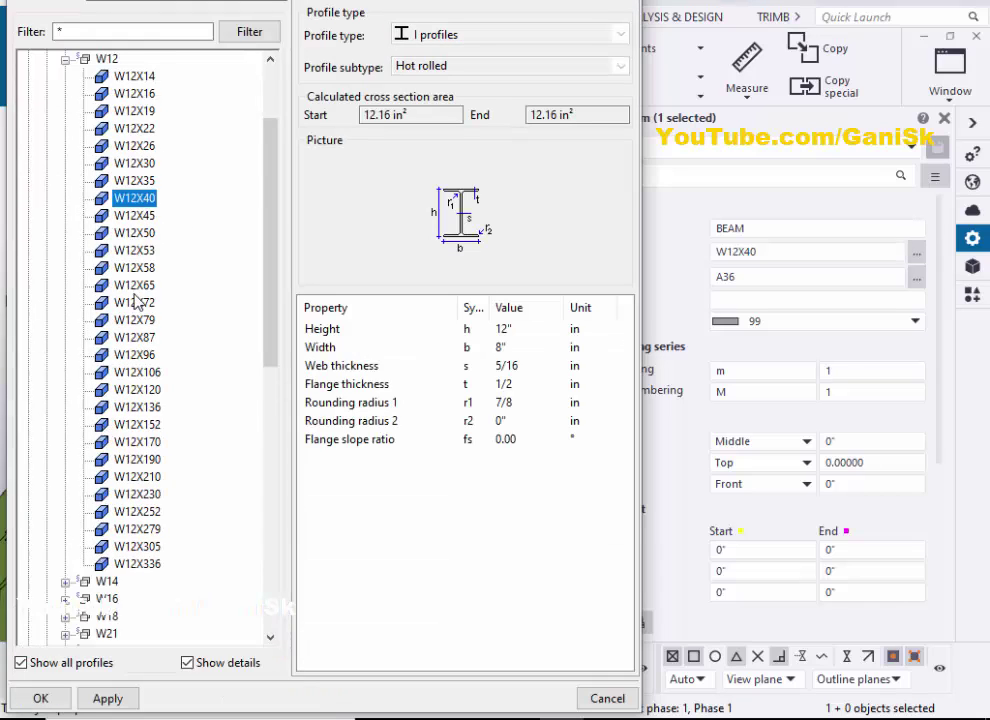
pyautogui.scroll(2, 137, 300)
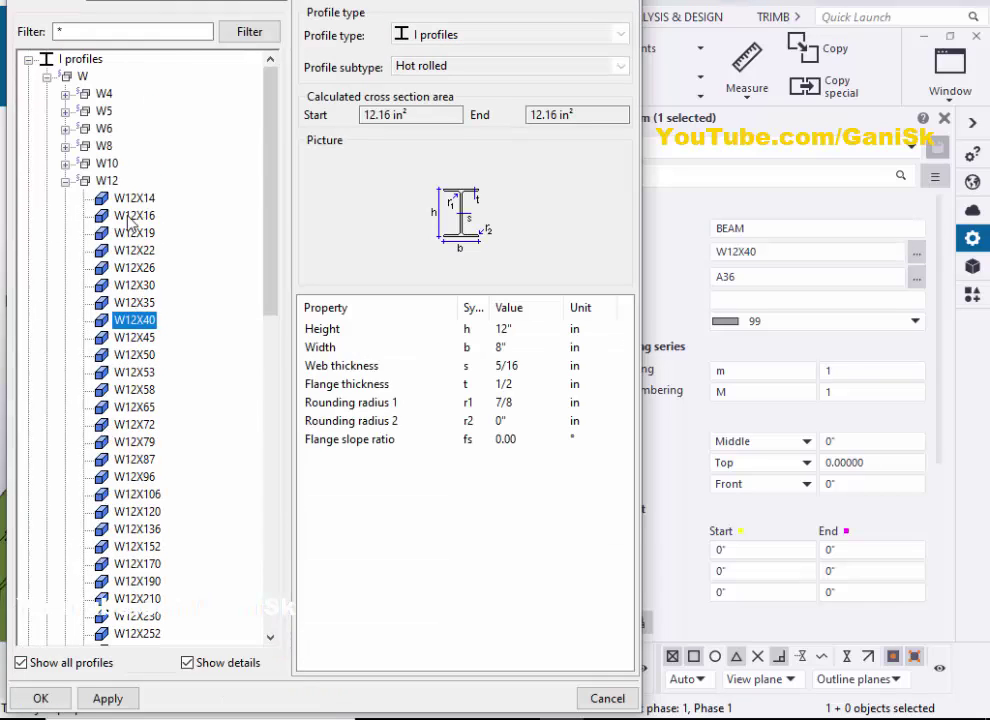
pyautogui.click(105, 698)
pyautogui.click(607, 698)
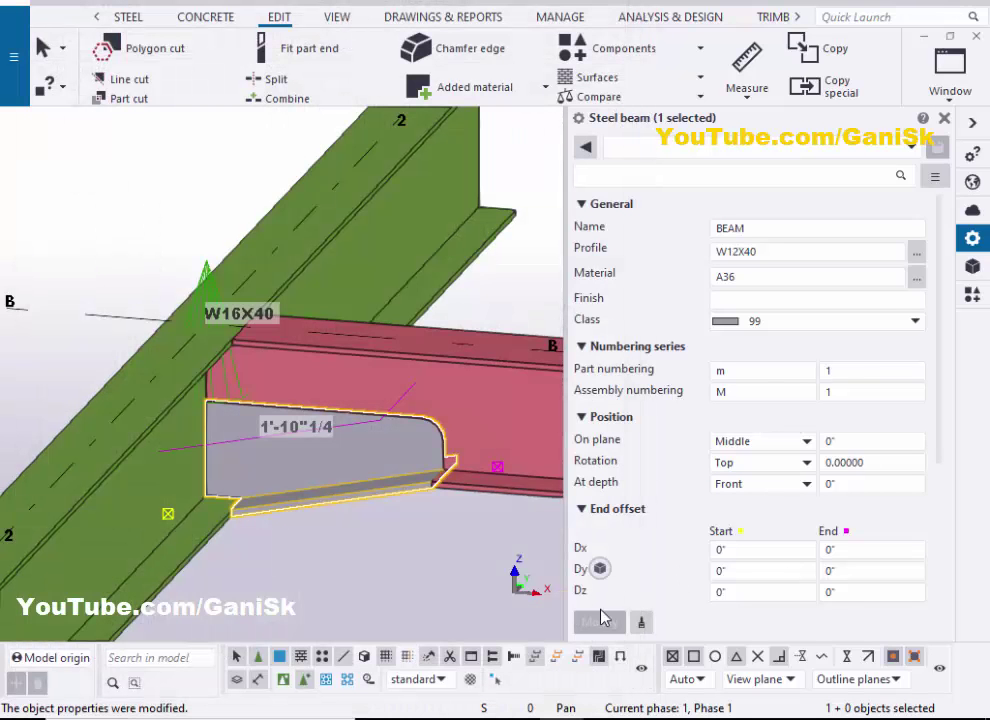
pyautogui.click(944, 118)
pyautogui.scroll(3, 758, 265)
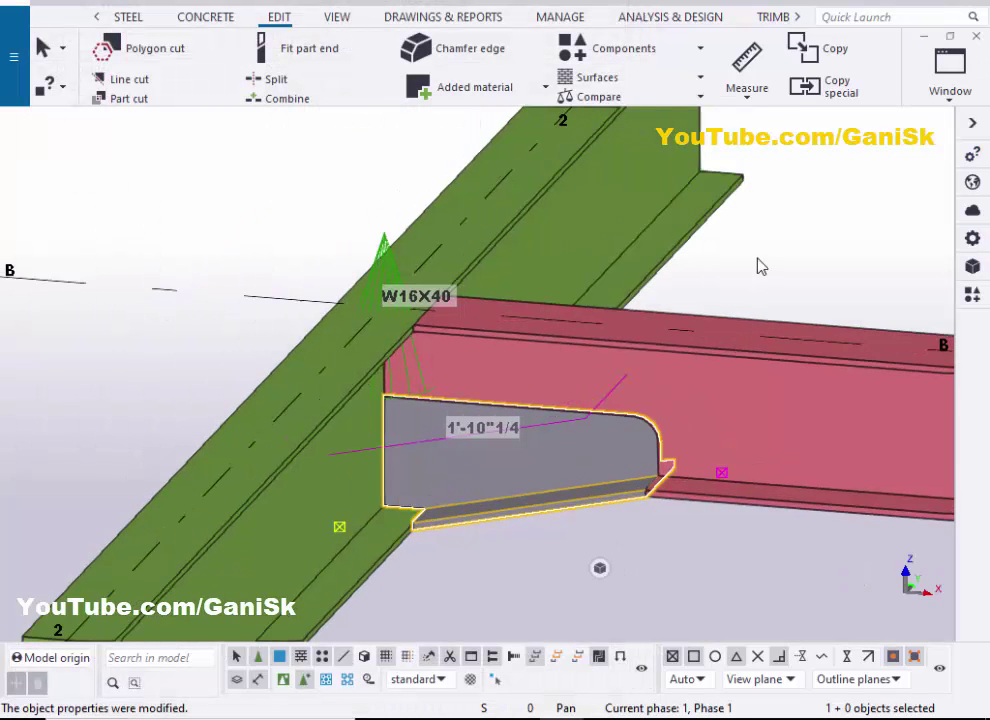
pyautogui.scroll(-2, 623, 316)
pyautogui.rightClick(847, 140)
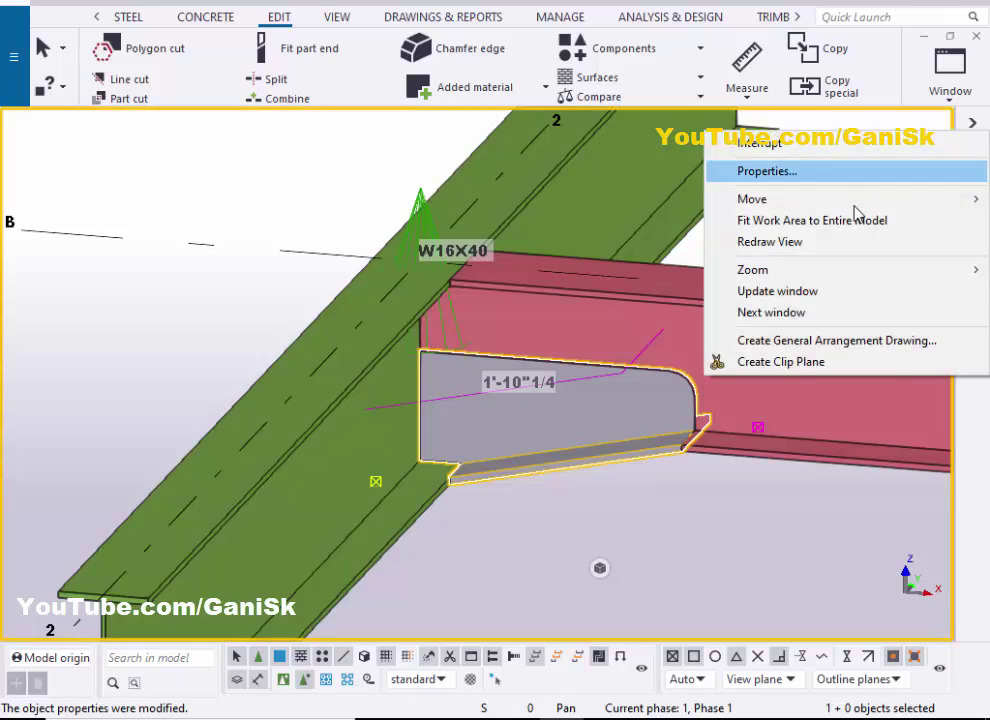
pyautogui.click(810, 245)
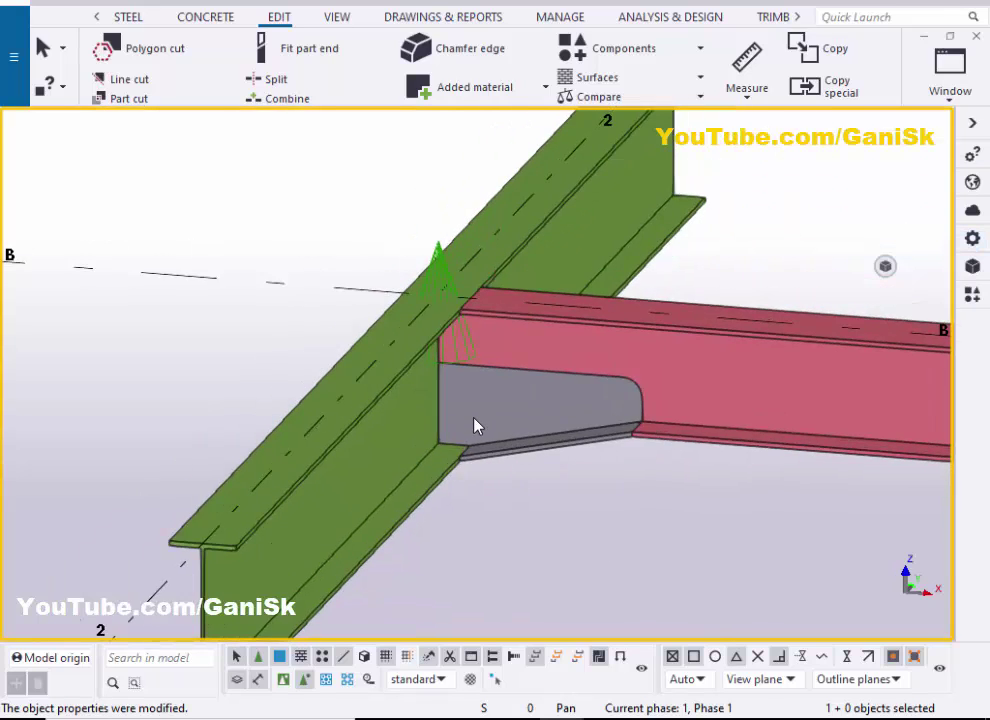
pyautogui.scroll(2, 484, 408)
pyautogui.press('Return')
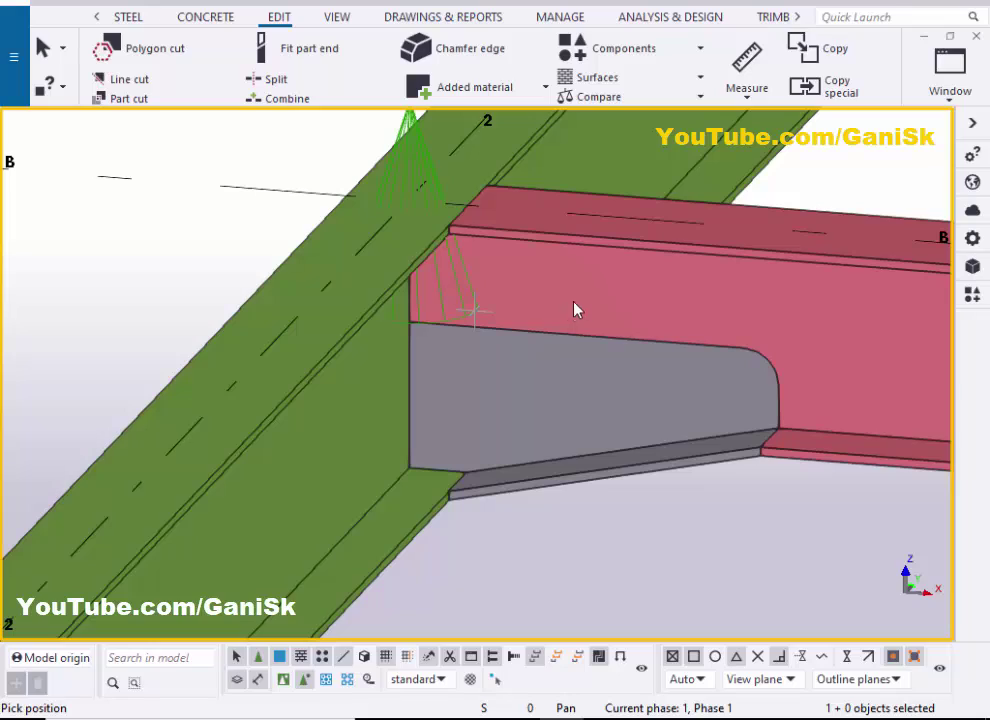
pyautogui.moveTo(563, 320)
pyautogui.keyDown('ctrl'); pyautogui.mouseDown(button='middle')
pyautogui.moveTo(325, 345)
pyautogui.moveTo(196, 317)
pyautogui.moveTo(369, 336)
pyautogui.moveTo(515, 334)
pyautogui.moveTo(583, 316)
pyautogui.moveTo(499, 393)
pyautogui.moveTo(522, 256)
pyautogui.moveTo(482, 348)
pyautogui.moveTo(515, 347)
pyautogui.moveTo(579, 303)
pyautogui.moveTo(482, 334)
pyautogui.moveTo(552, 345)
pyautogui.moveTo(546, 351)
pyautogui.mouseUp(button='middle'); pyautogui.keyUp('ctrl')
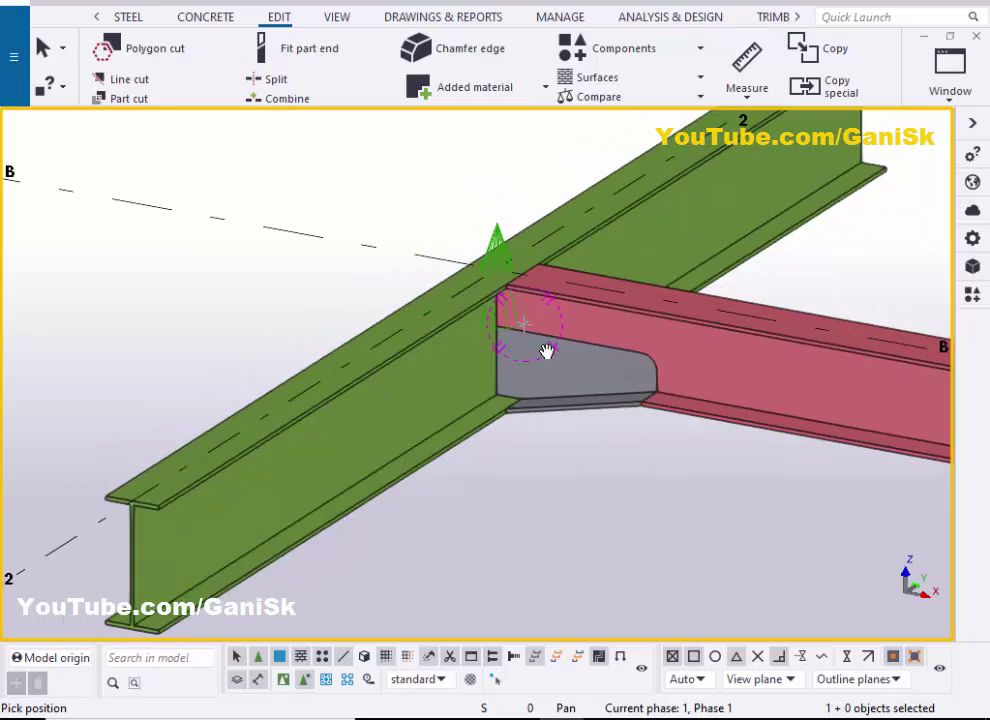